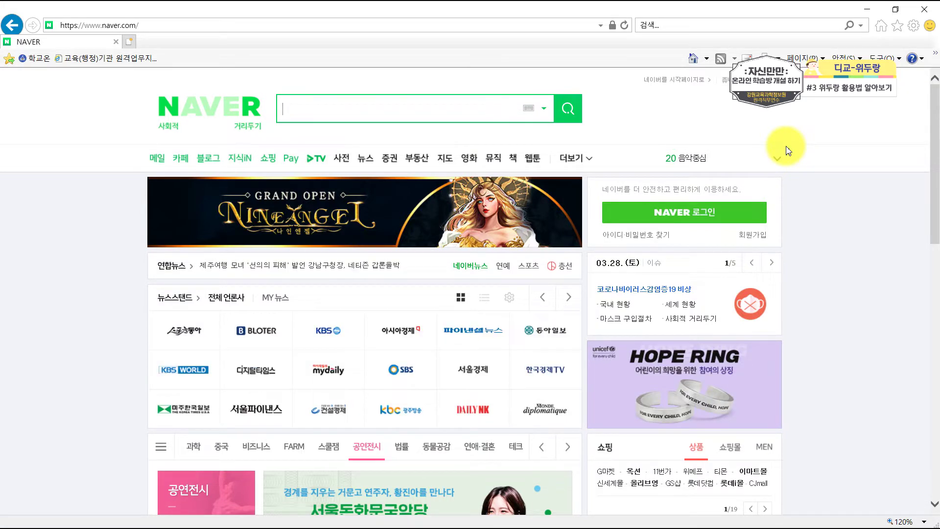
- Search Naver for 위두랑, then open the rang.edunet.net site and dismiss its service notice
type("위두랑")
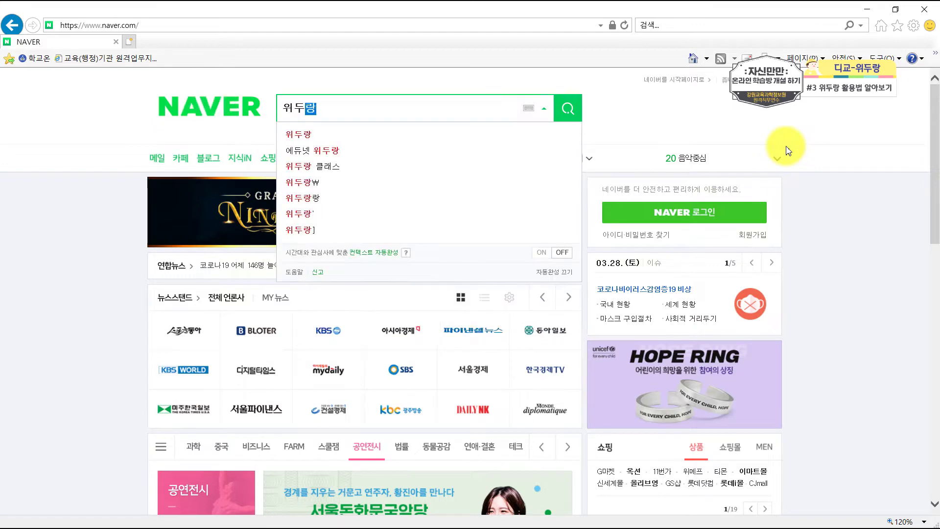
key("Return")
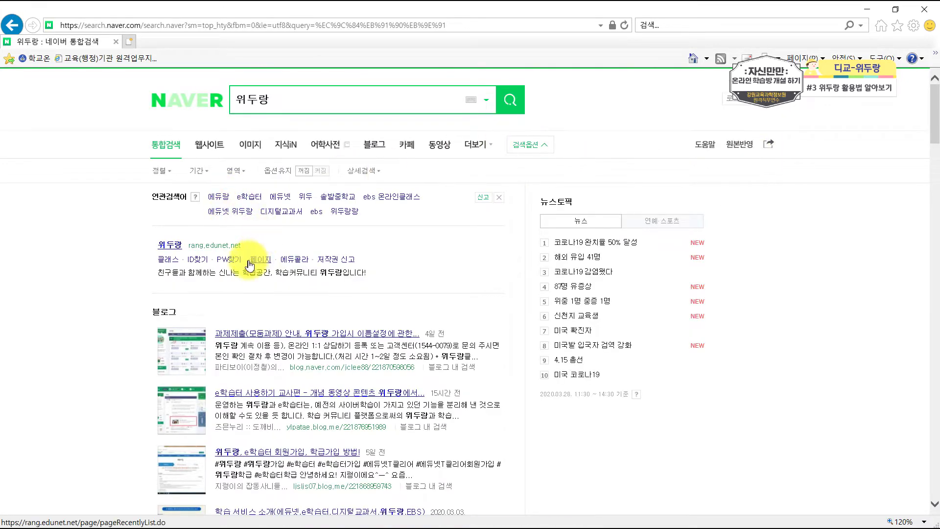
left_click(174, 249)
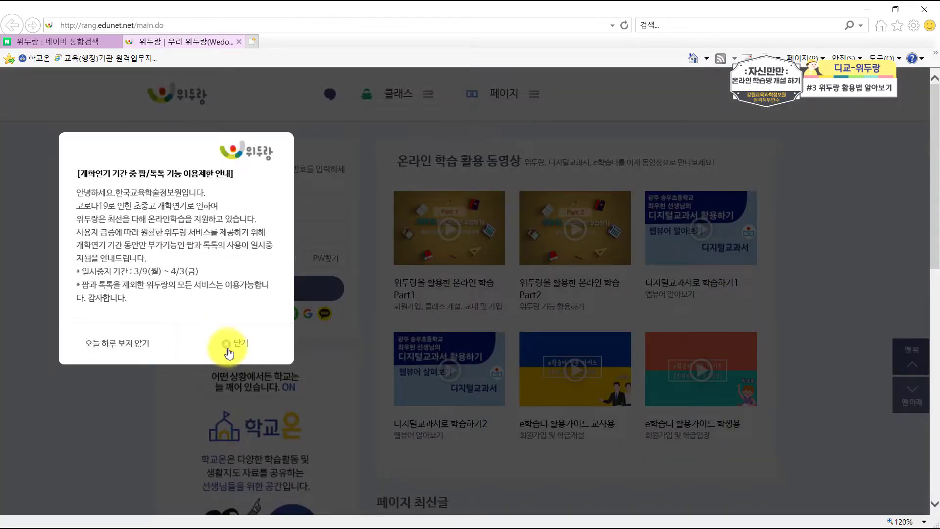
left_click(228, 349)
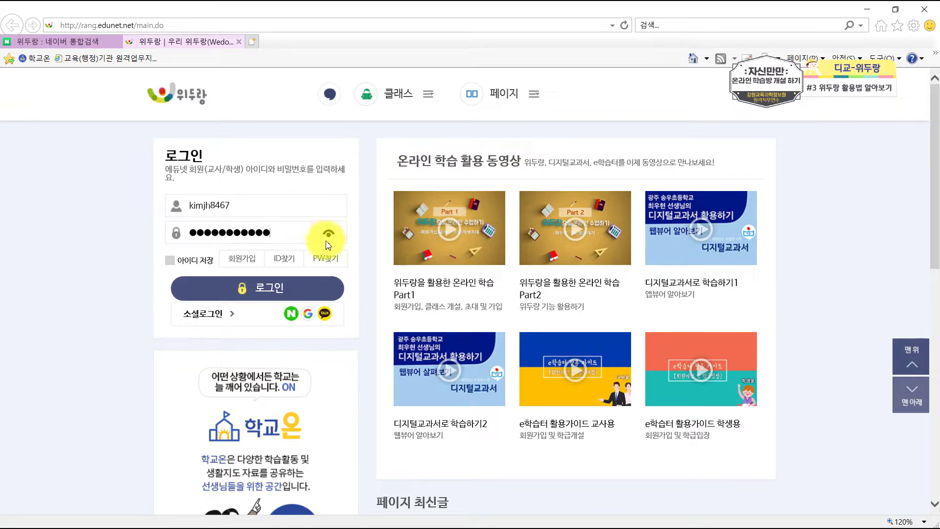
- Log in to 위두랑 with the entered account credentials and return to the site's main page
left_click(300, 289)
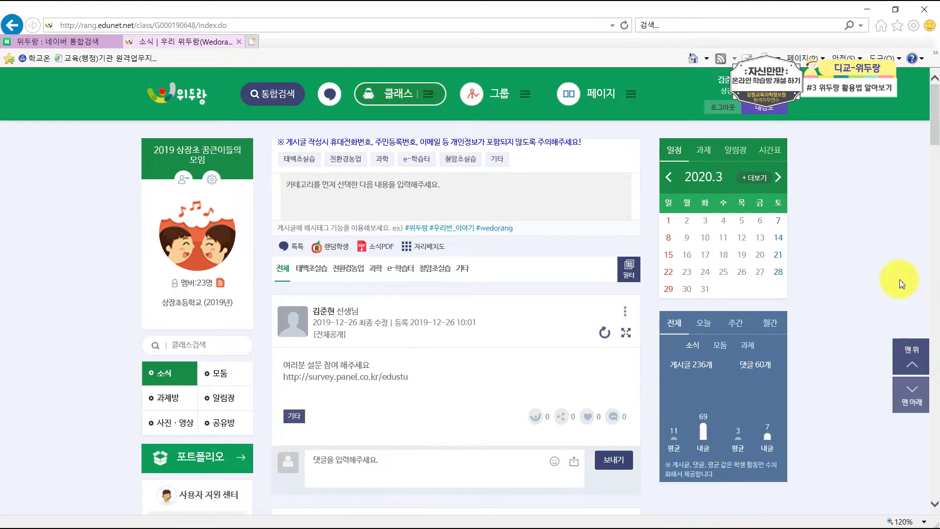
left_click(166, 96)
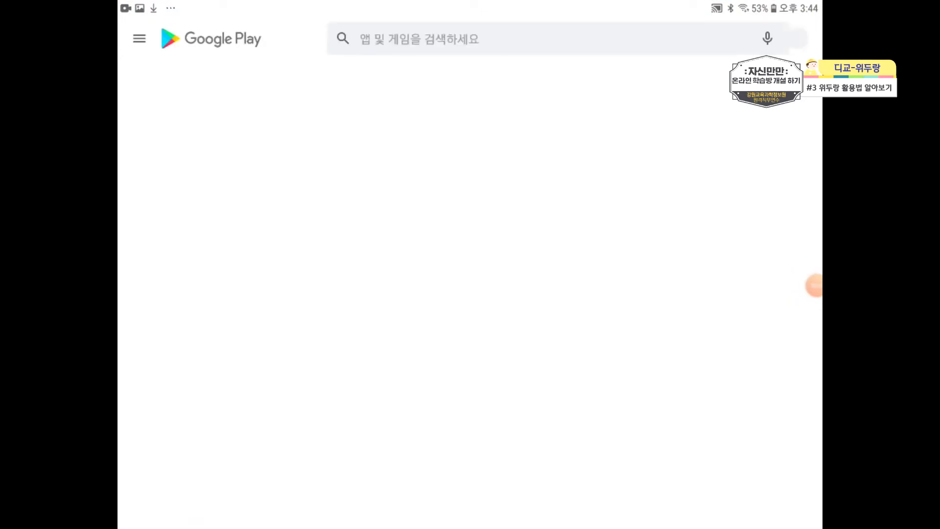
- Switch to Google Play on the tablet, find the "위두랑, wedorang" app and install it
left_click(538, 38)
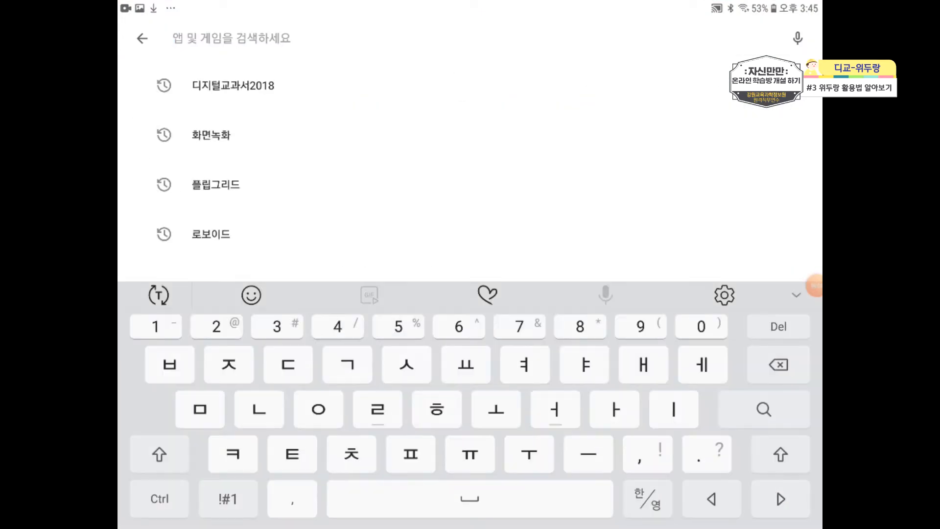
type("윋")
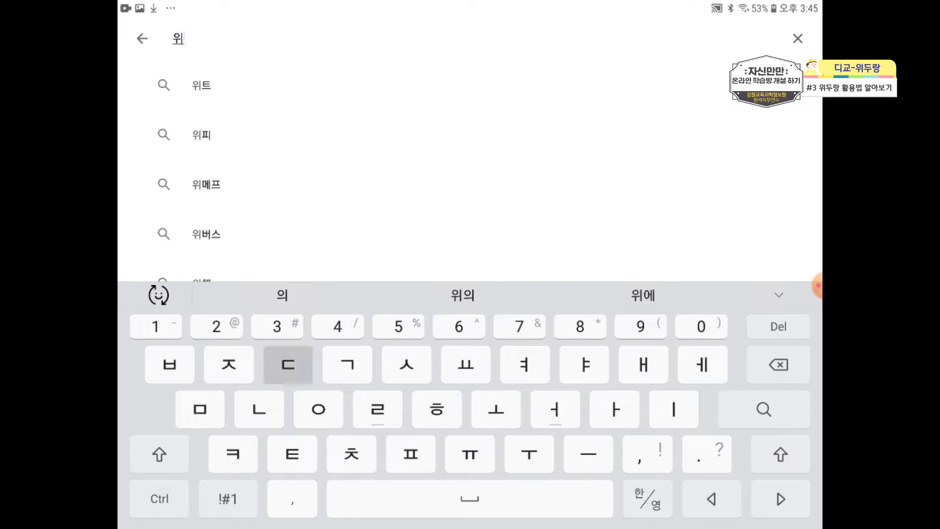
type("ㅜㄹㅏㅇ")
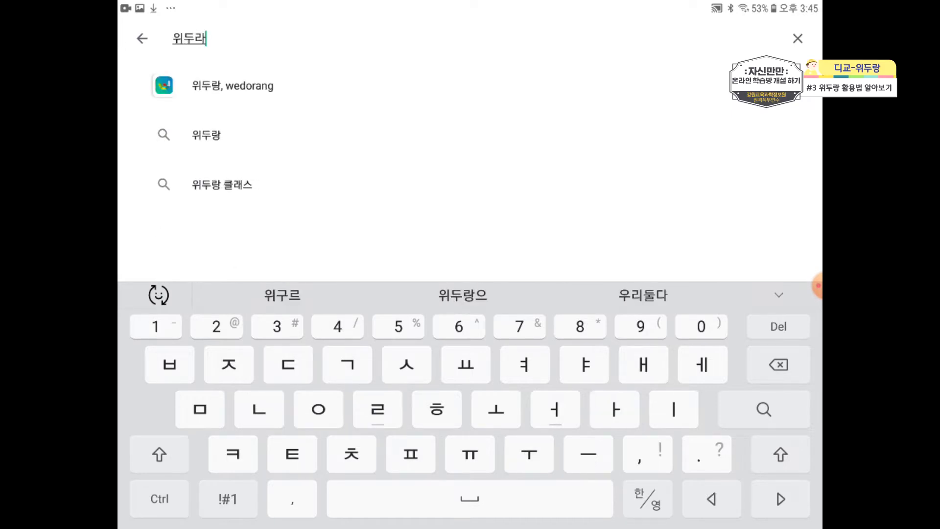
left_click(232, 86)
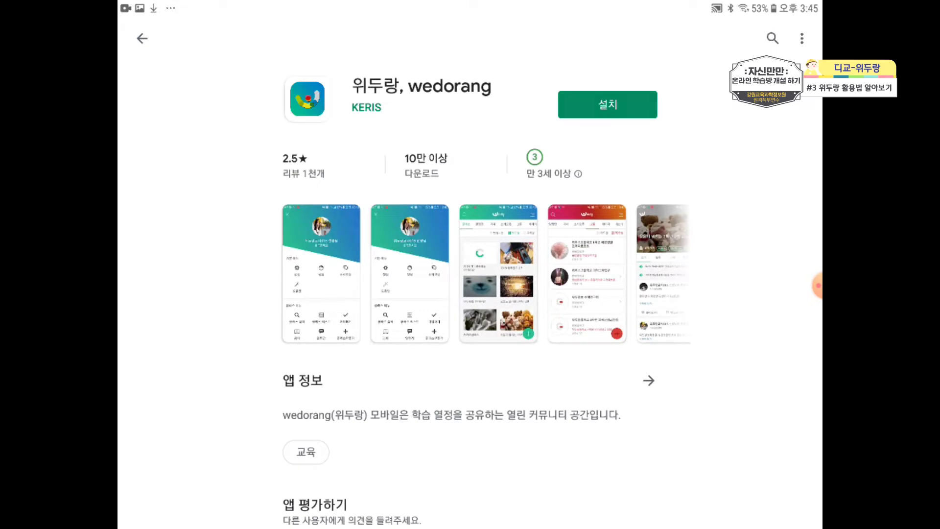
left_click(607, 104)
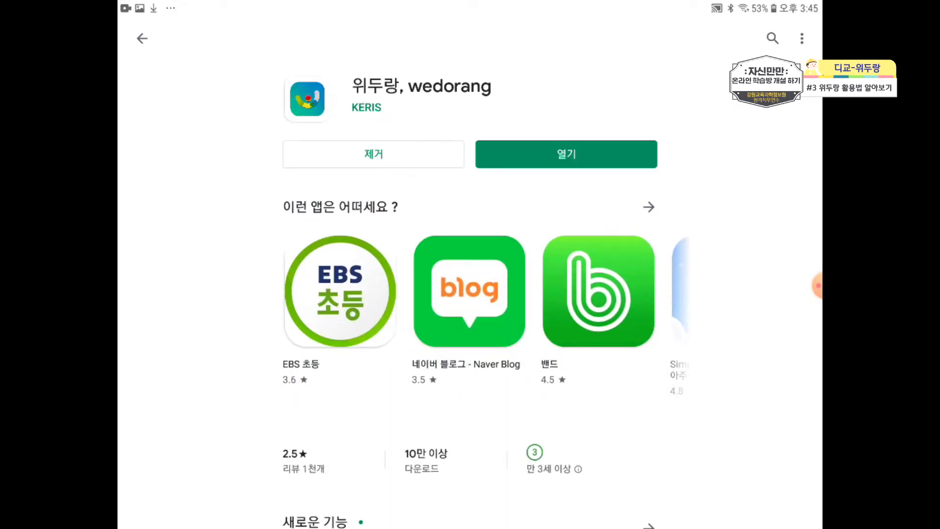
- Launch the installed 위두랑 app, acknowledge the access notice and allow the storage and camera permissions
left_click(566, 154)
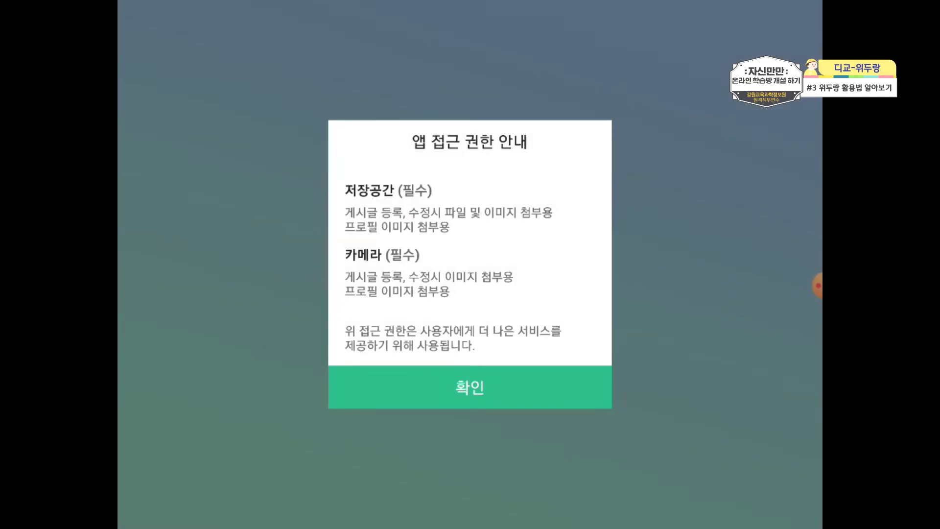
left_click(470, 387)
left_click(602, 287)
left_click(602, 288)
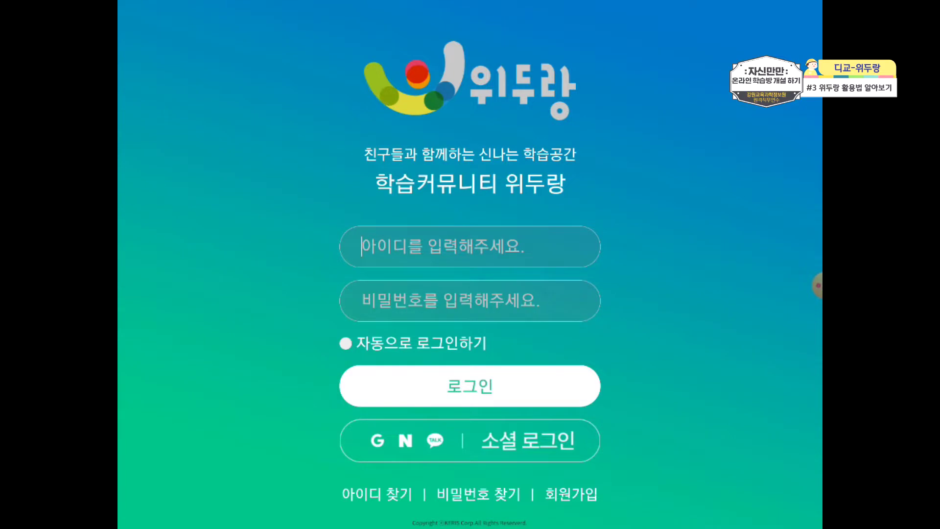
- Activate the ID field on the app's login screen and set the on-screen keyboard to English
left_click(469, 246)
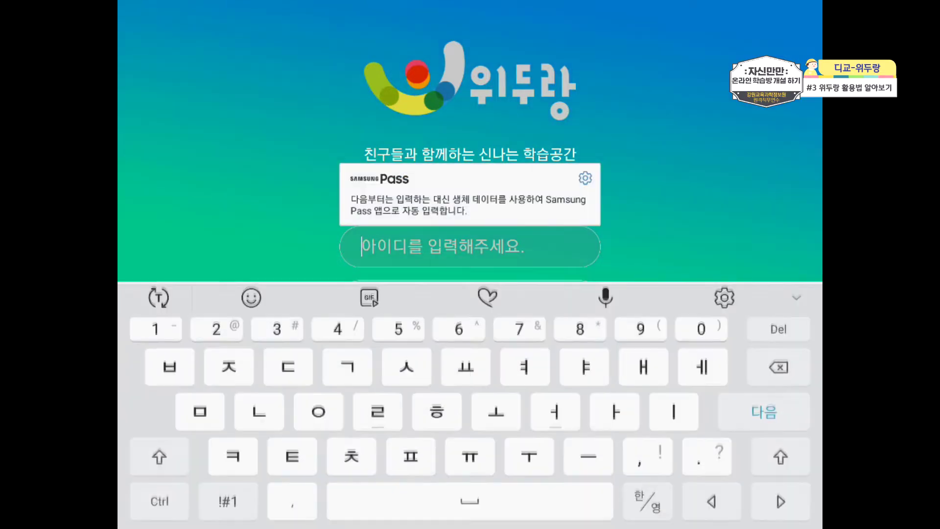
left_click(647, 499)
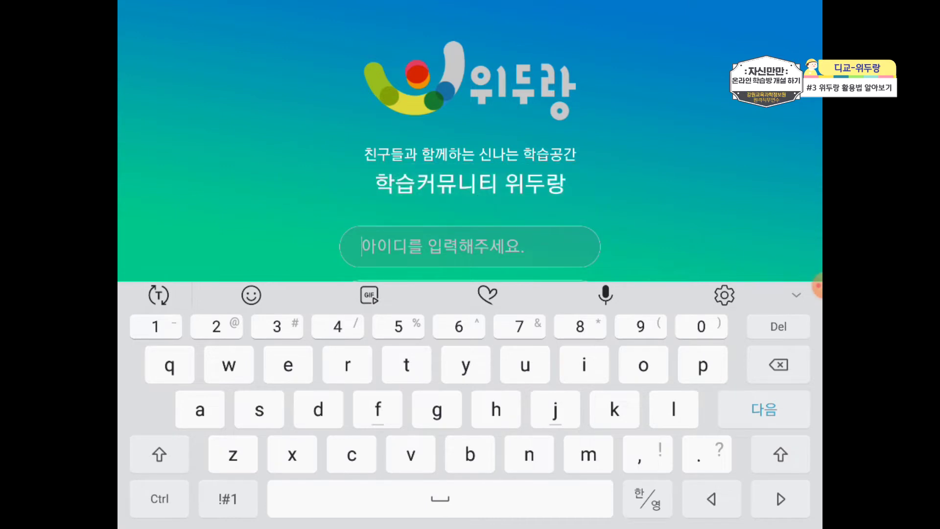
left_click(818, 286)
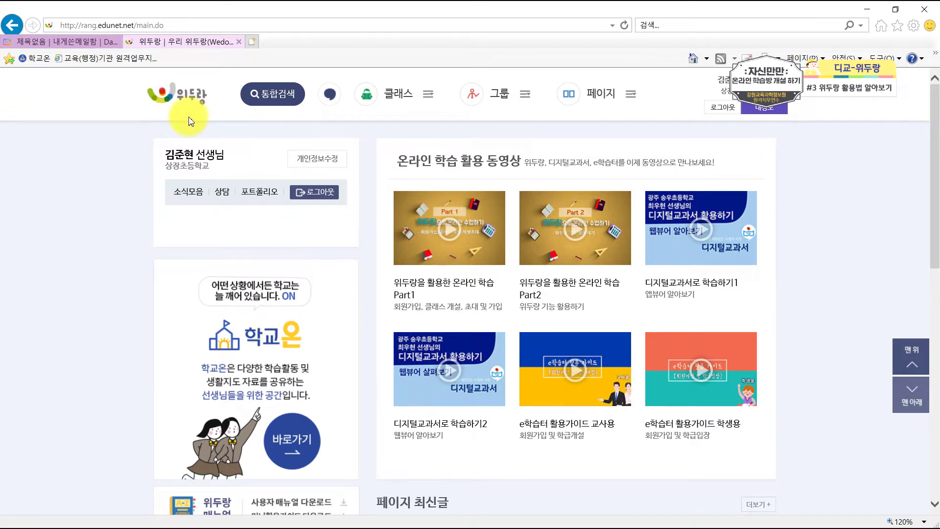
- Return to the 위두랑 website in the browser and examine the category choices of the integrated search
left_click(271, 93)
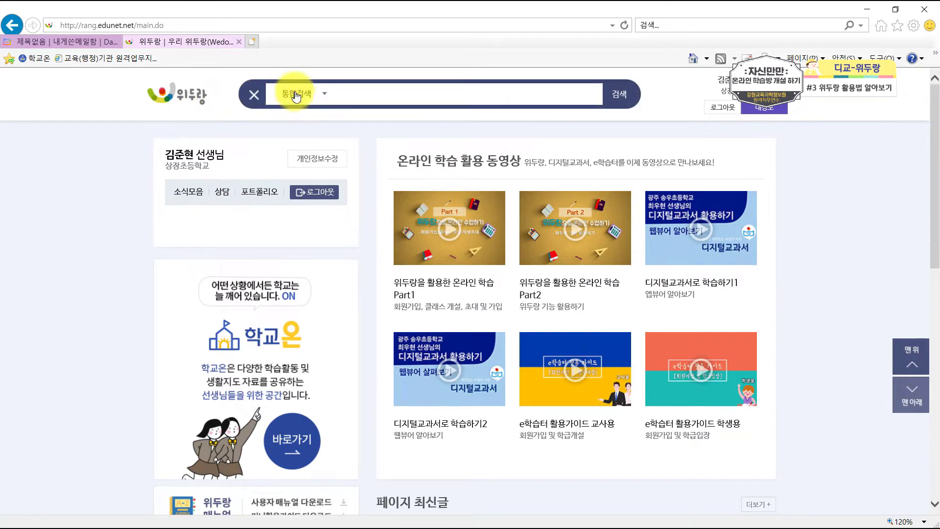
left_click(296, 94)
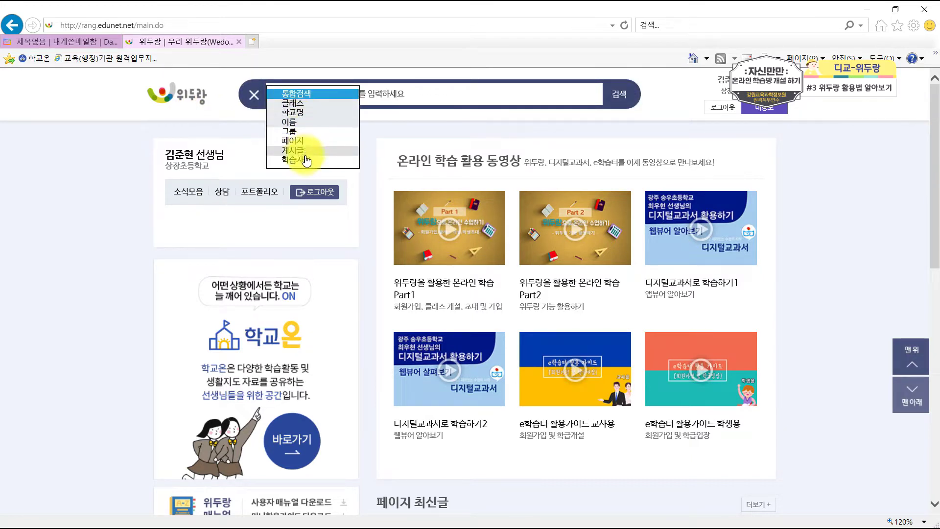
left_click(254, 95)
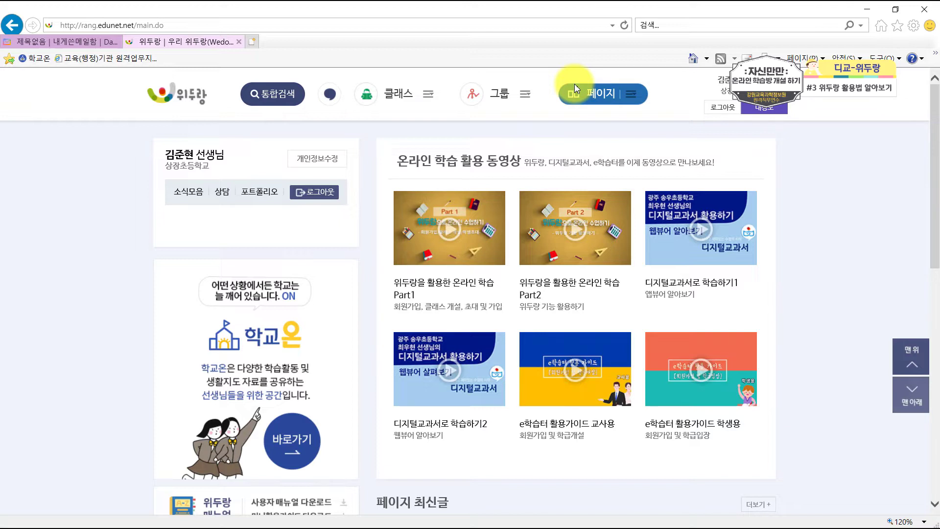
- Go to the class area, begin creating a new class and name it 강원교육과학정보원 연수 클래스
left_click(401, 97)
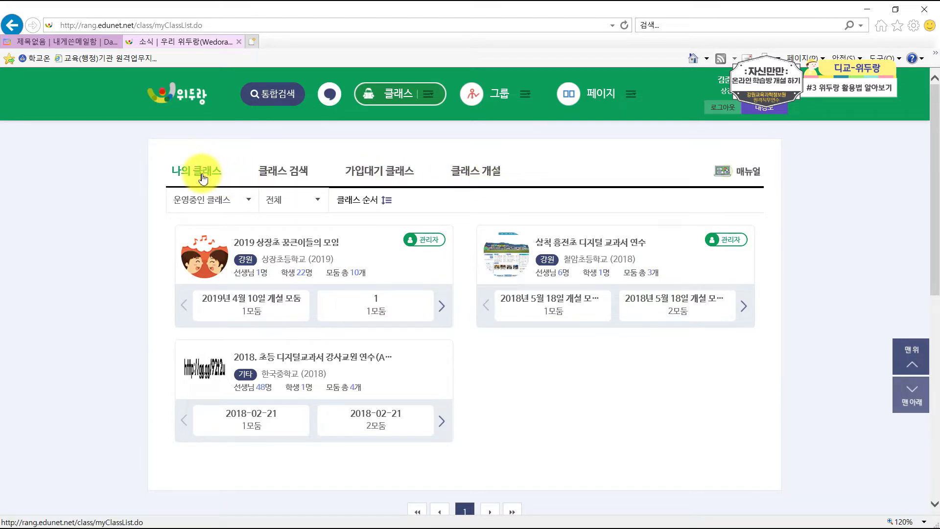
left_click(273, 170)
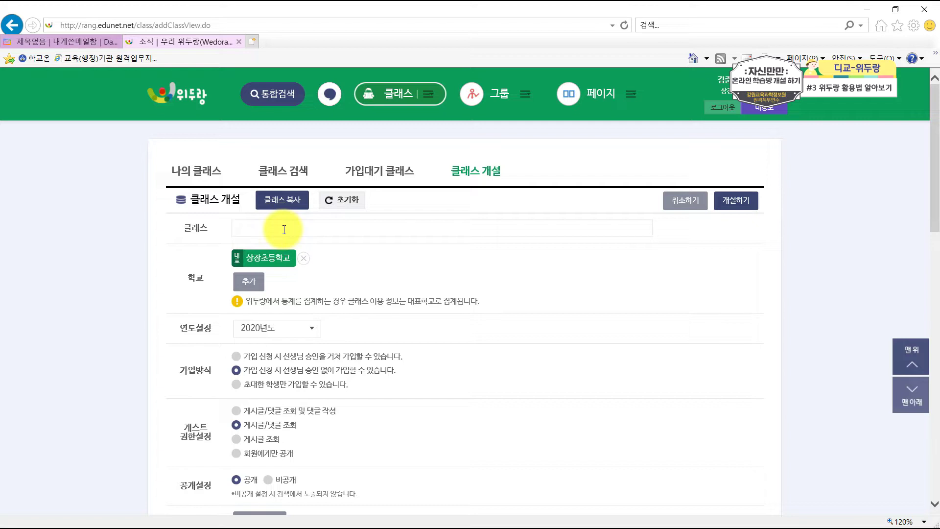
type("강원교육과학정보원 연수 클래스")
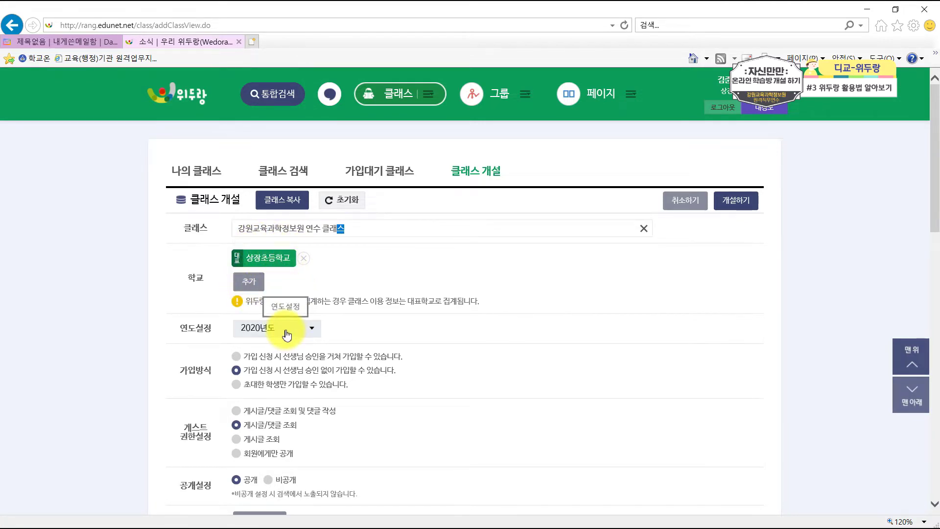
- Restrict joining of the class to invited students only and set the guest permission to 회원에게만 공개
scroll(492, 385, "down", 1)
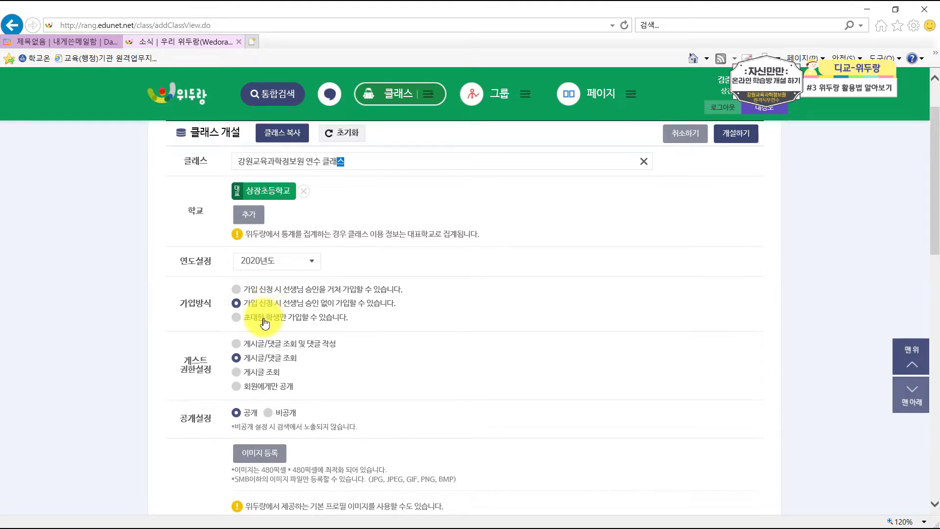
left_click(282, 289)
left_click(280, 319)
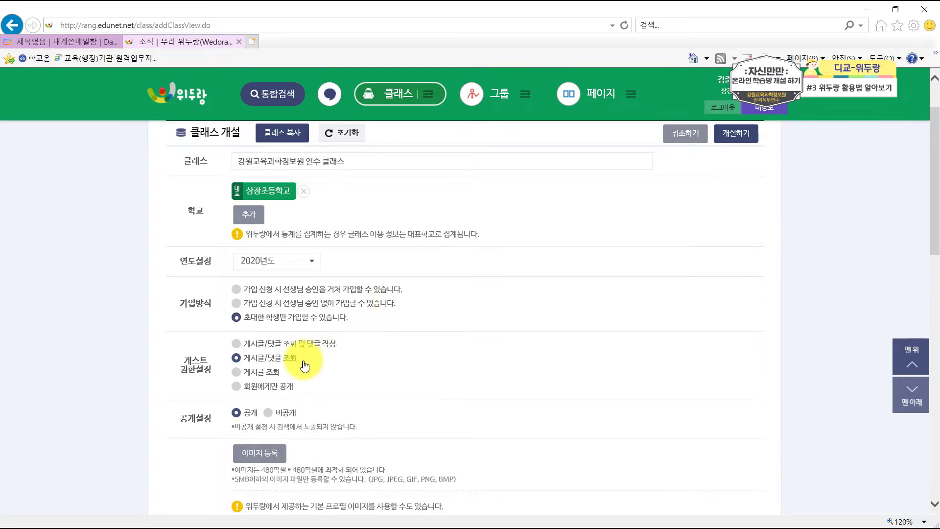
scroll(308, 287, "down", 1)
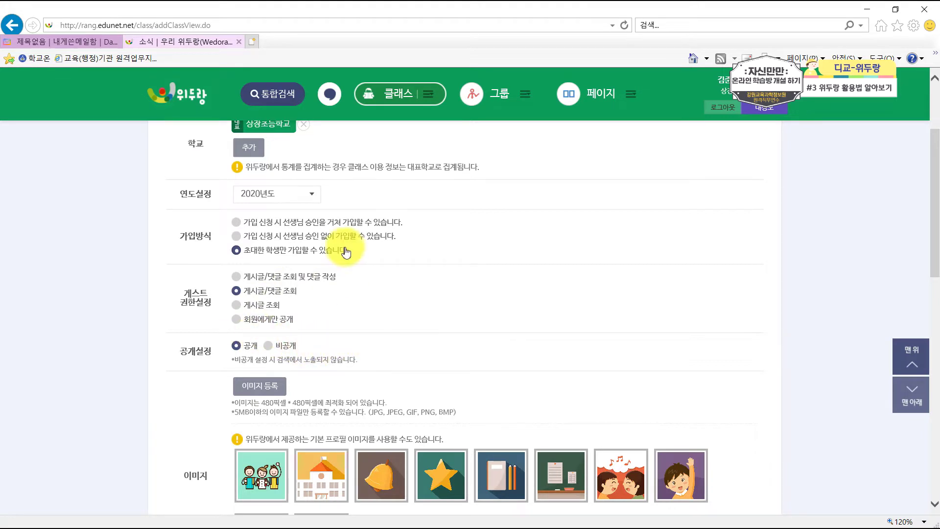
left_click(250, 321)
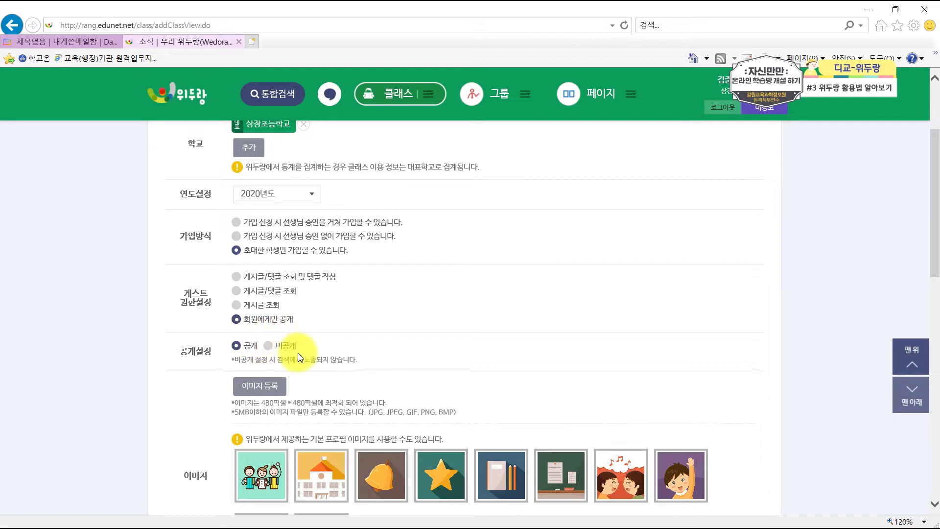
- Enter 연수준비용 as the class introduction
scroll(320, 356, "down", 1)
scroll(320, 356, "down", 1)
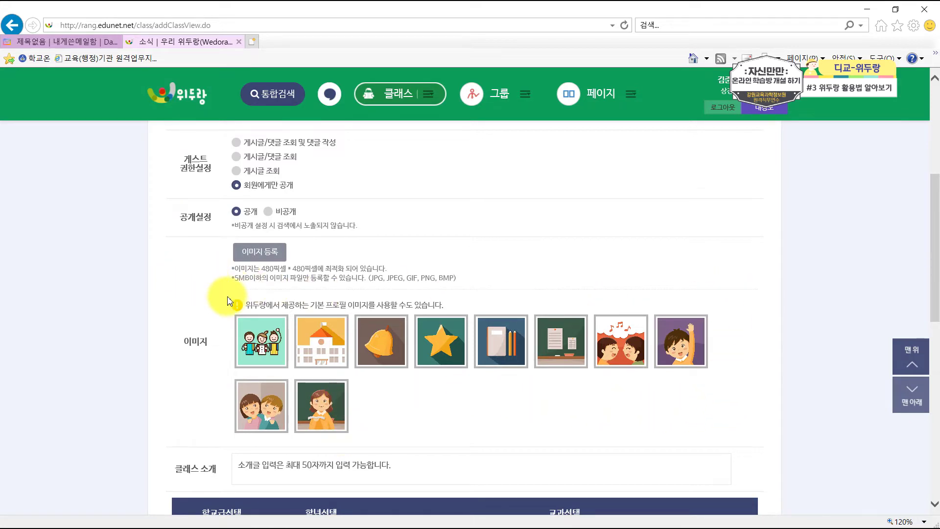
scroll(226, 296, "down", 3)
left_click(267, 337)
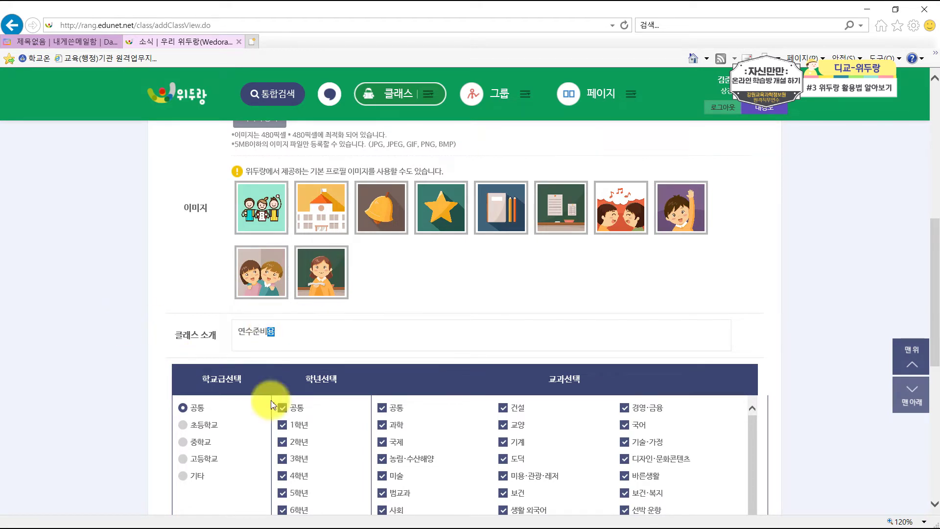
- Set the school level to 초등학교, the grade to 6학년 and the subjects to 공통, then create the class
scroll(252, 388, "down", 5)
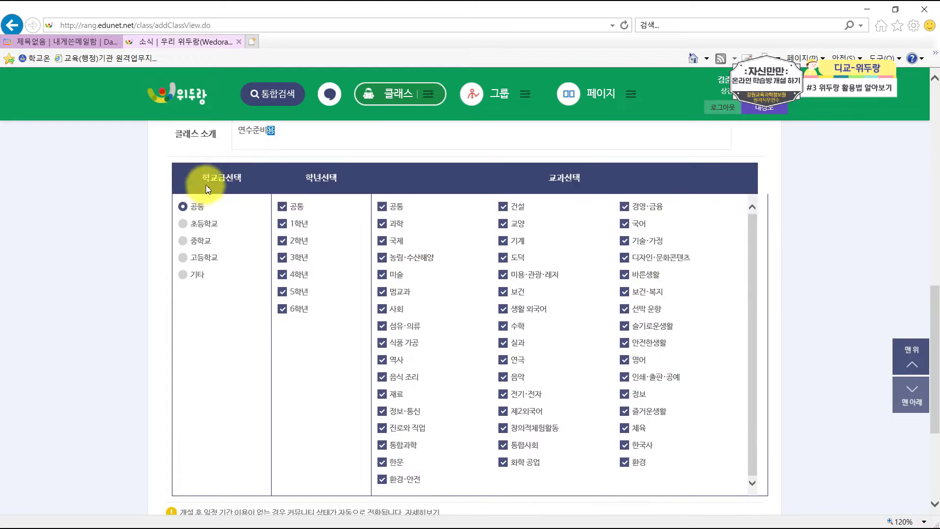
left_click(190, 223)
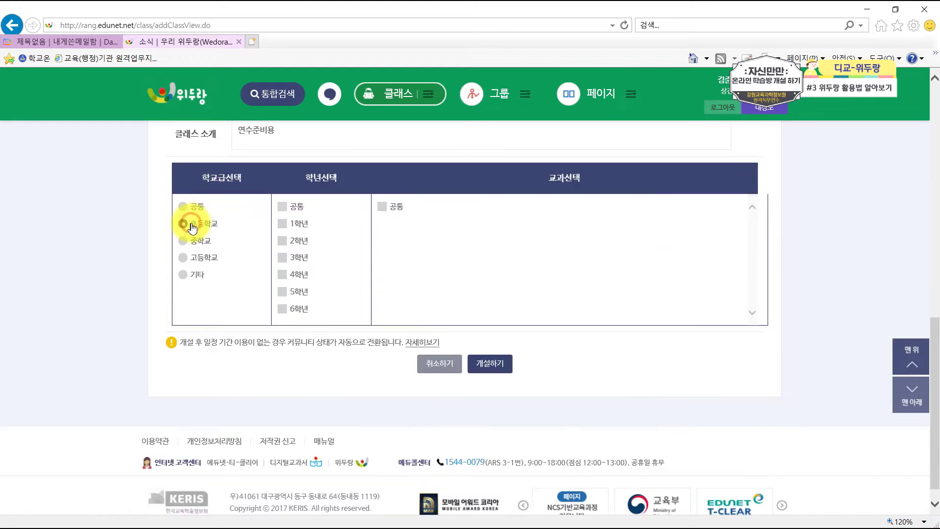
left_click(286, 308)
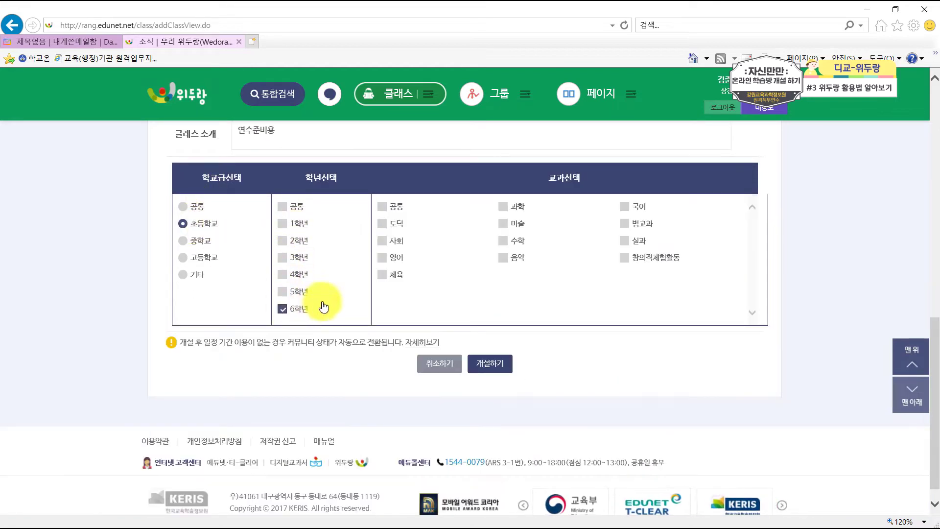
left_click(381, 206)
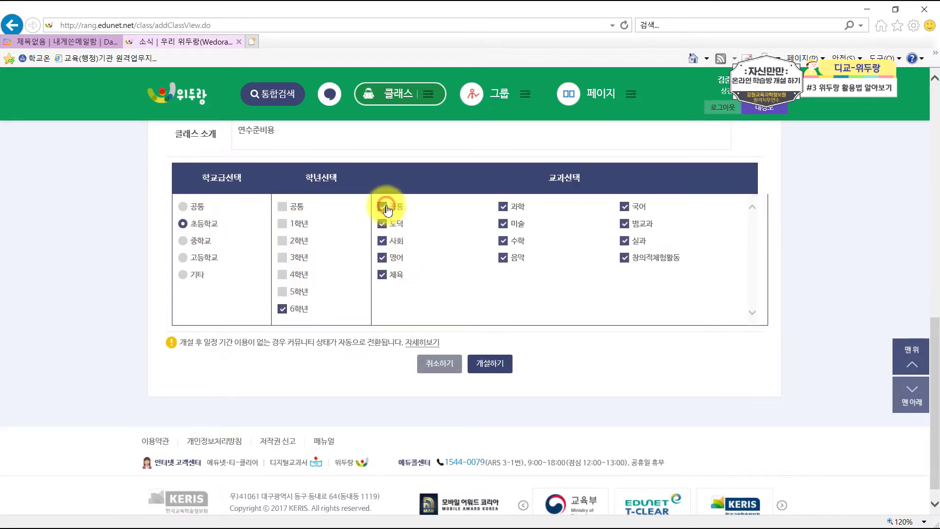
left_click(494, 364)
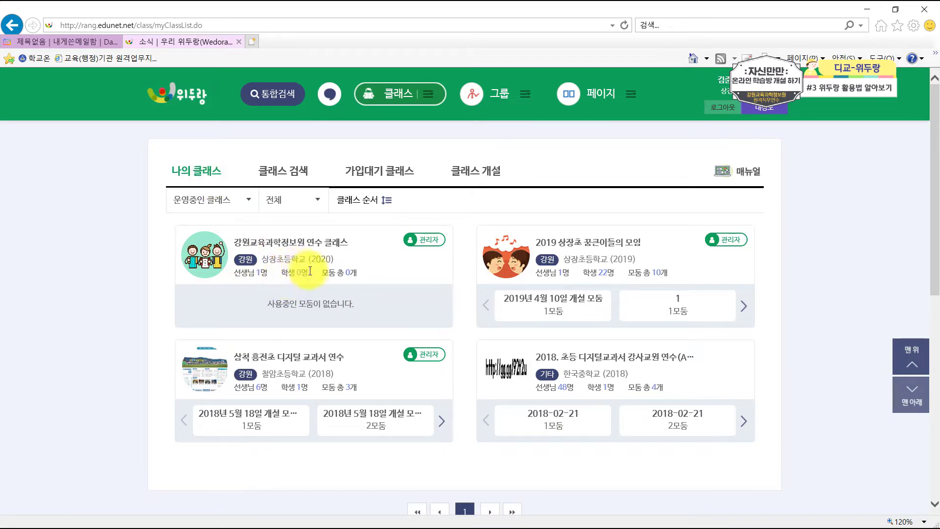
- Open the new 강원교육과학정보원 연수 클래스 and enter its management mode at the basic information page
left_click(312, 243)
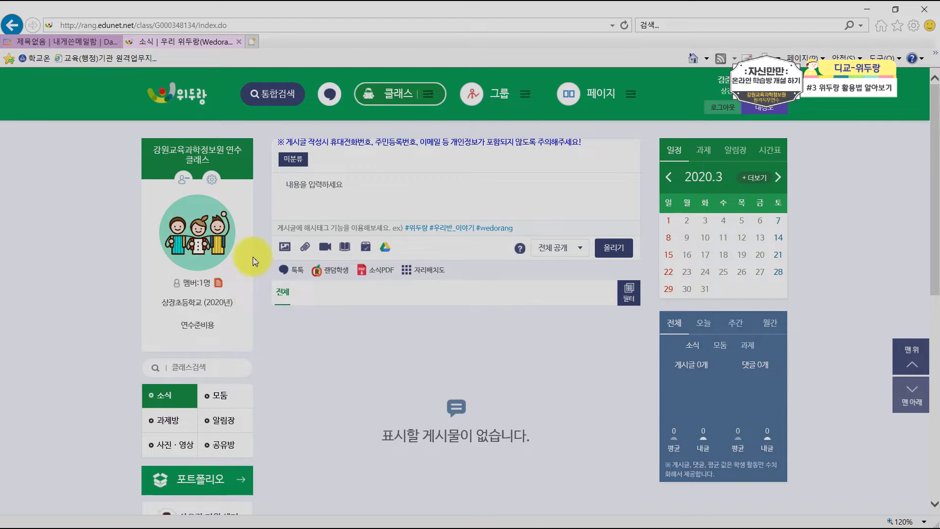
left_click(211, 180)
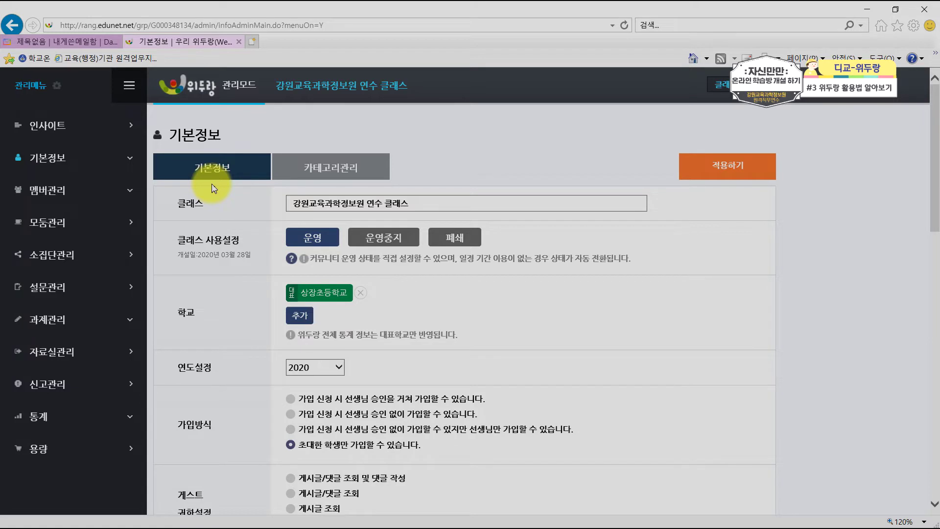
- Open the class's member management and view its member list, join requests and member invitations
left_click(65, 190)
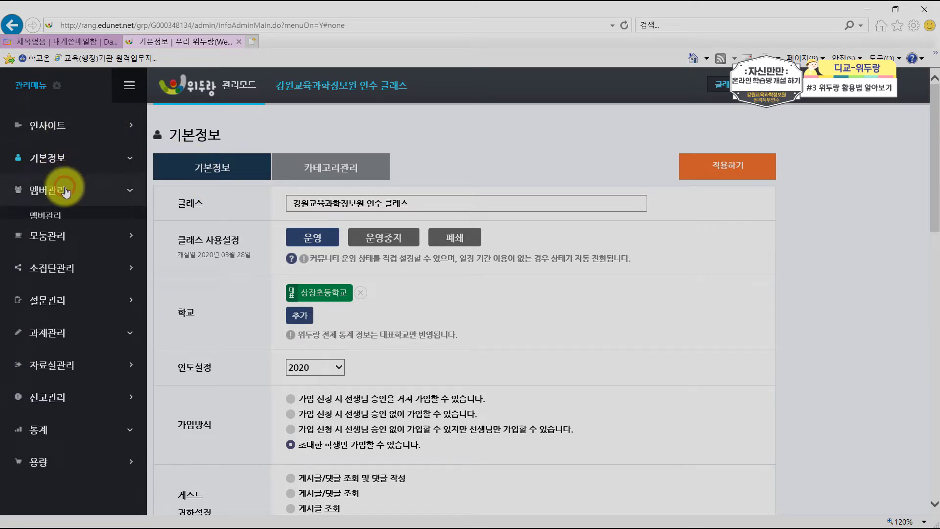
left_click(58, 220)
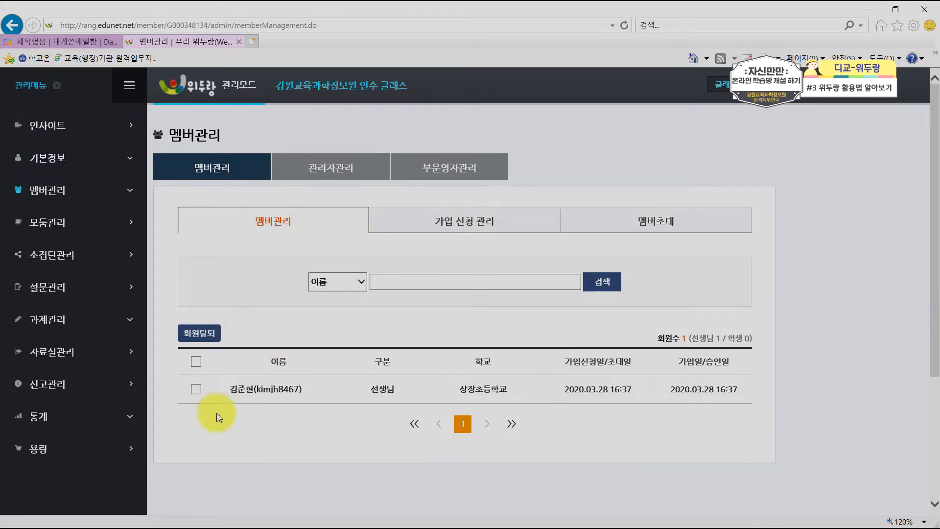
left_click(461, 226)
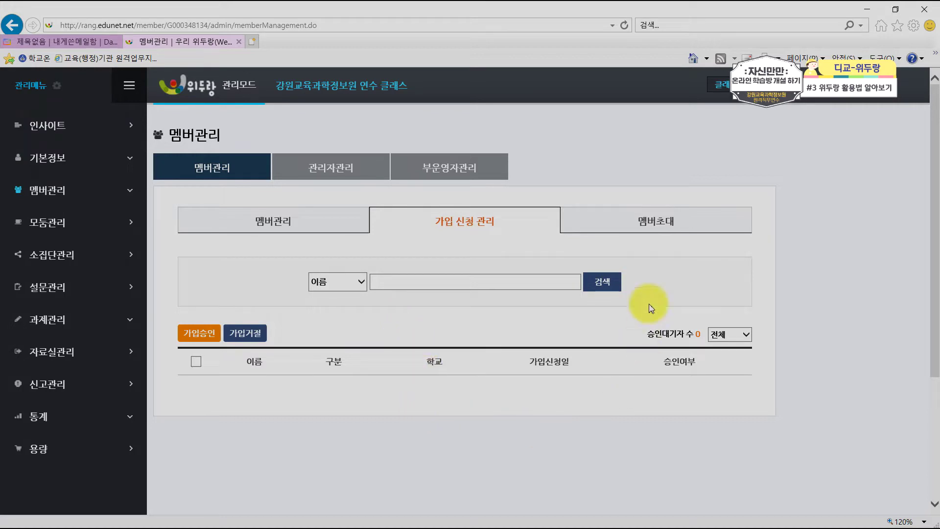
left_click(657, 224)
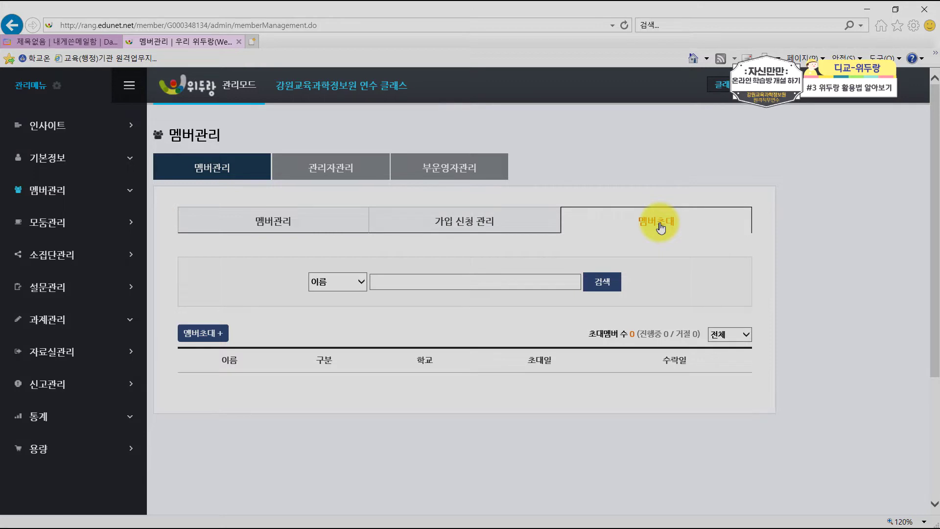
- Start a member invitation and search the school for members of type 학생 in grade 6
left_click(210, 338)
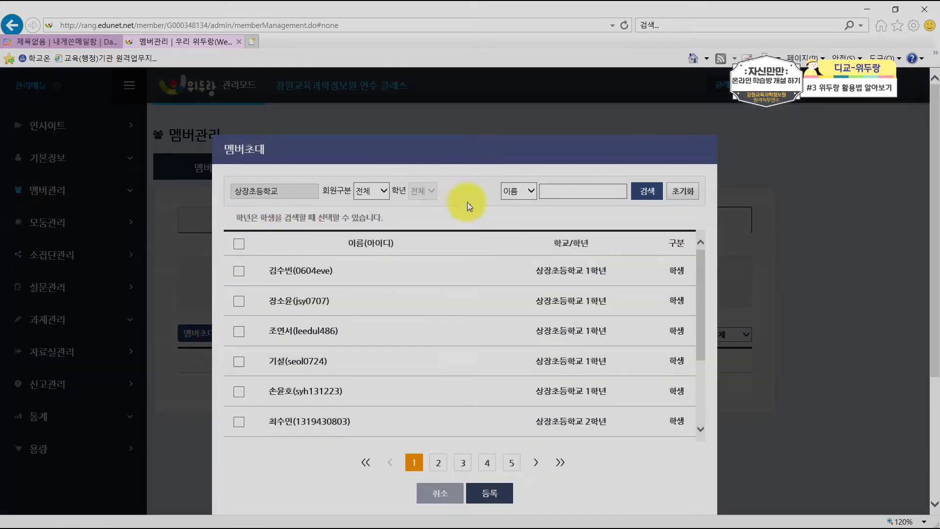
left_click(372, 191)
left_click(370, 210)
left_click(422, 190)
left_click(419, 247)
left_click(647, 193)
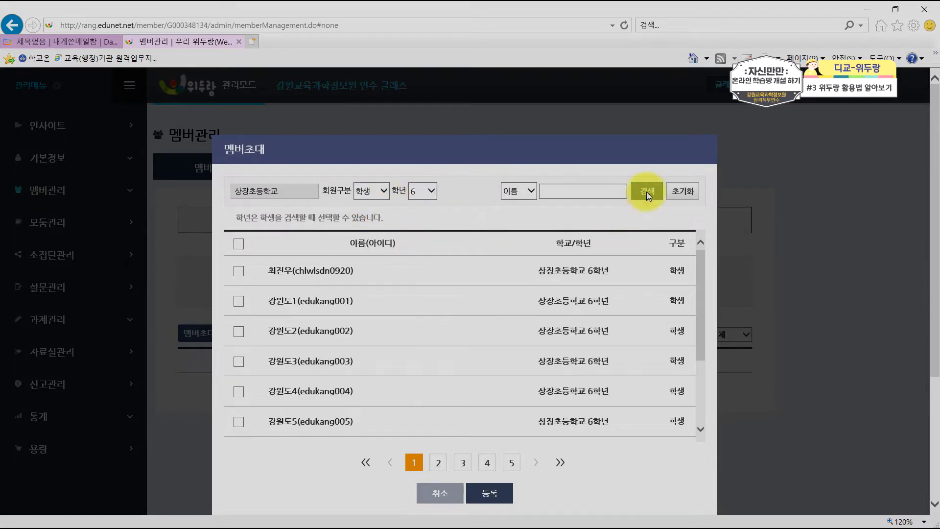
- Select the seven sixth-grade demo students numbered 1 to 7 and register them as class members
scroll(630, 217, "down", 1)
left_click_drag(699, 272, 699, 304)
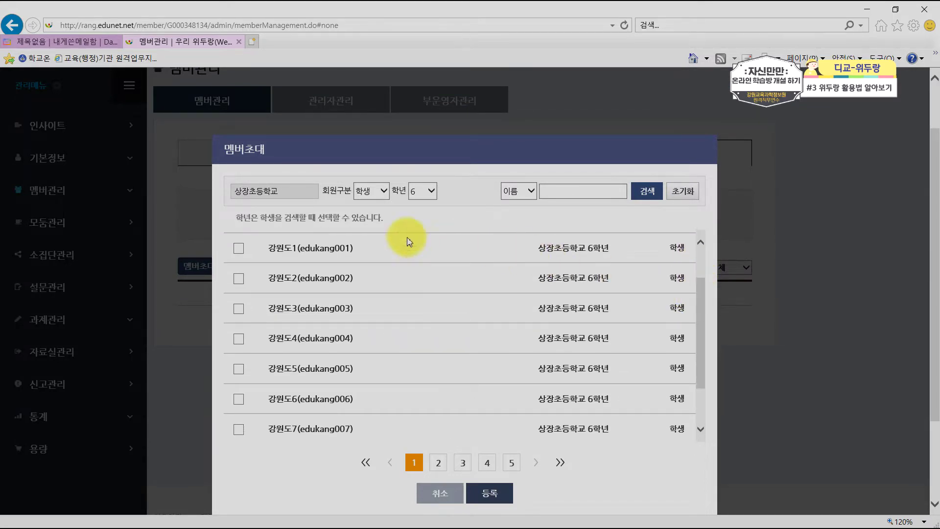
left_click(240, 250)
left_click(240, 279)
left_click(241, 311)
left_click(241, 340)
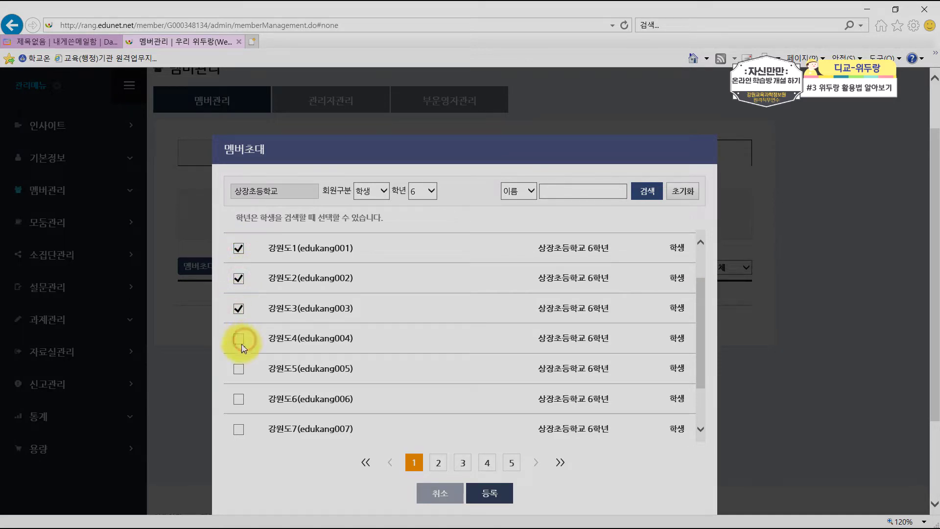
left_click(240, 372)
left_click(239, 400)
left_click(239, 430)
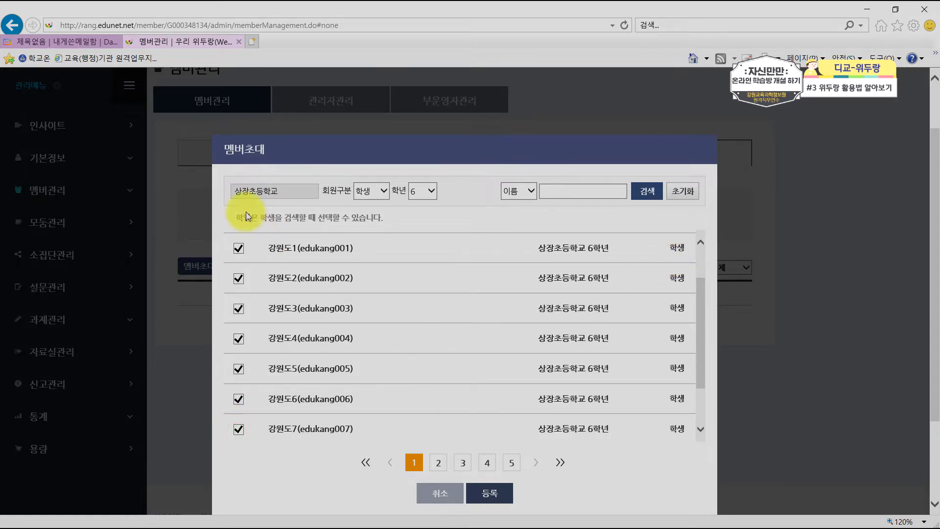
left_click(481, 495)
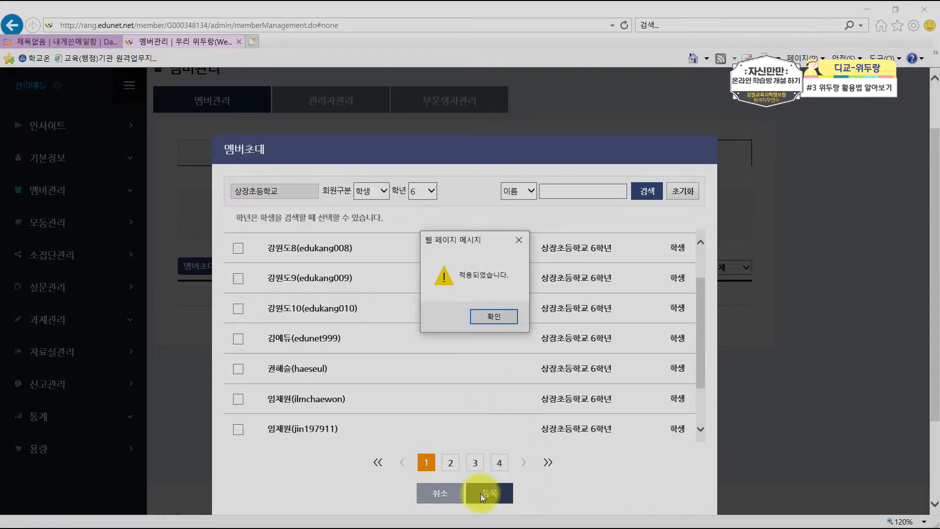
left_click(496, 314)
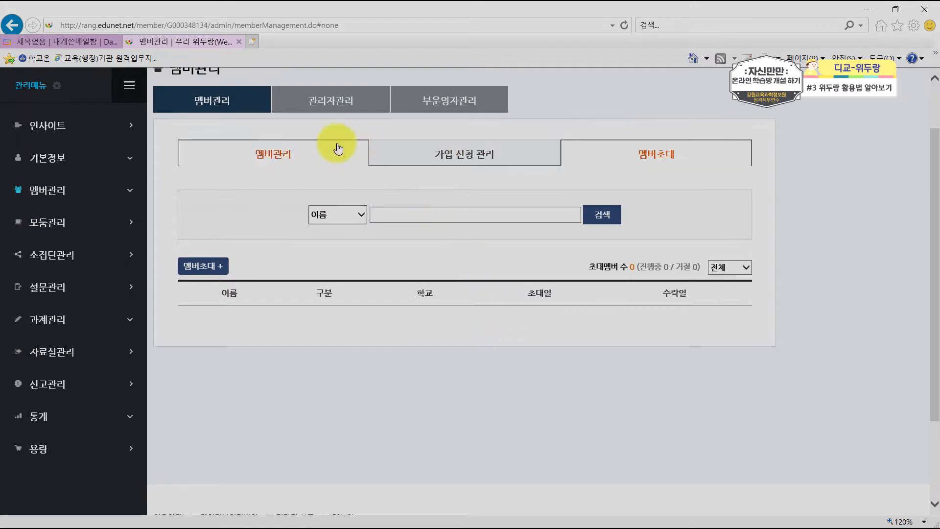
- Review the class member list, and return to the class main page to check its member count
left_click(293, 154)
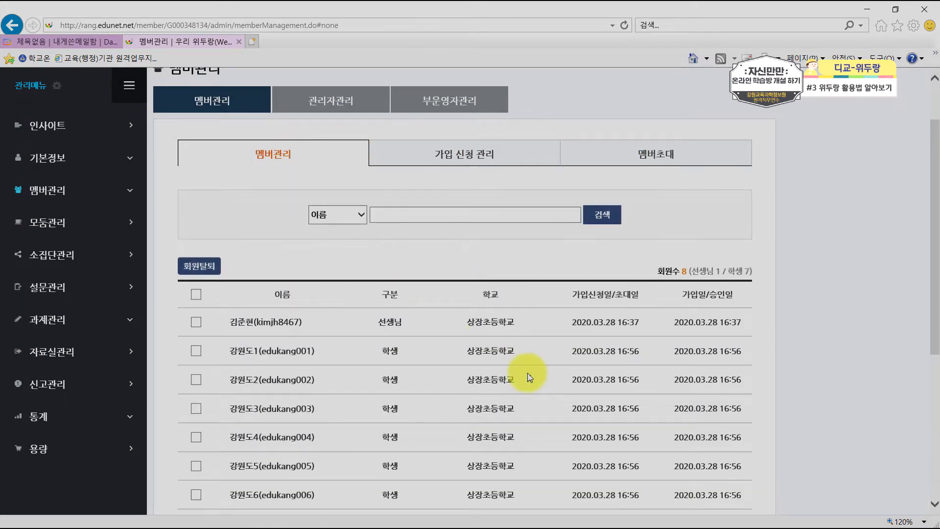
scroll(529, 376, "down", 1)
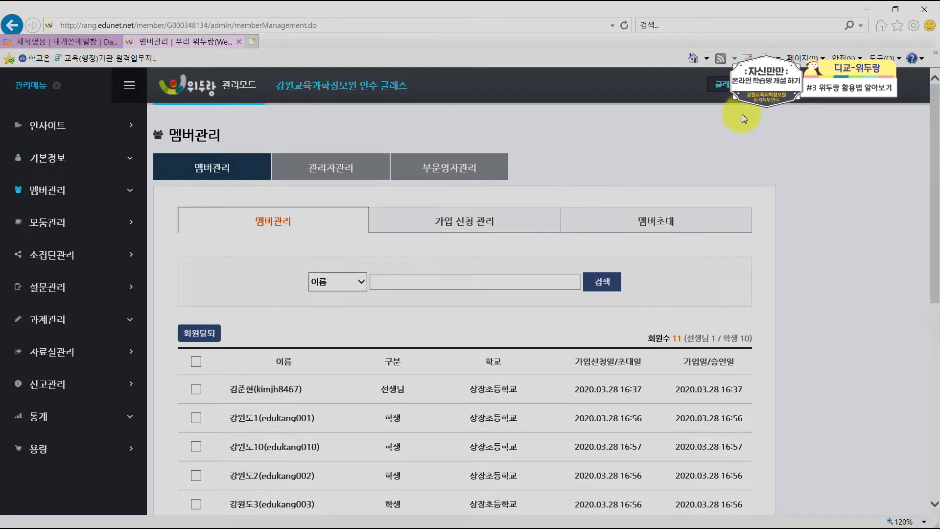
left_click(719, 85)
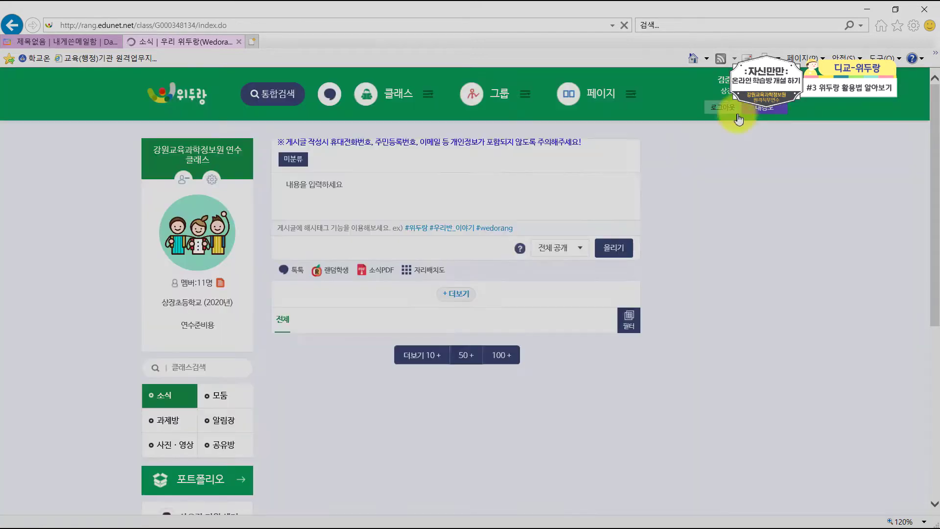
left_click_drag(182, 286, 219, 287)
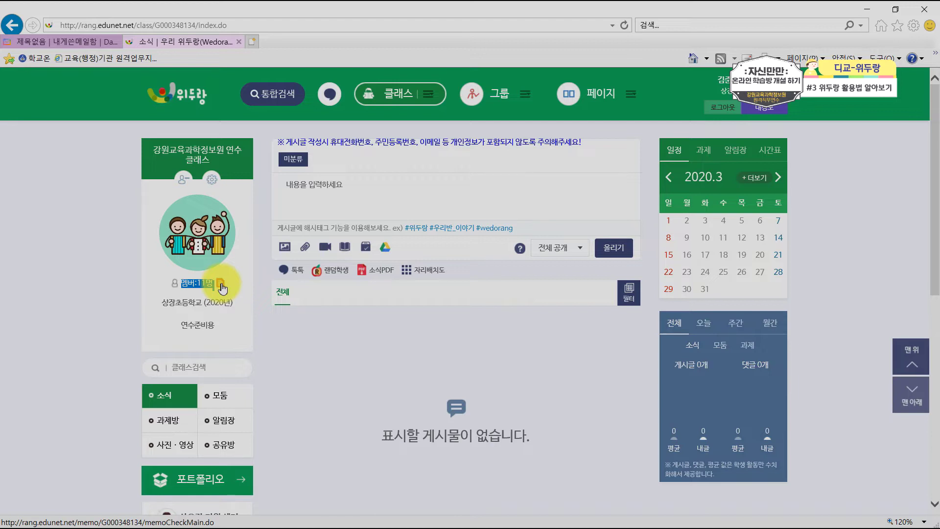
left_click(221, 285)
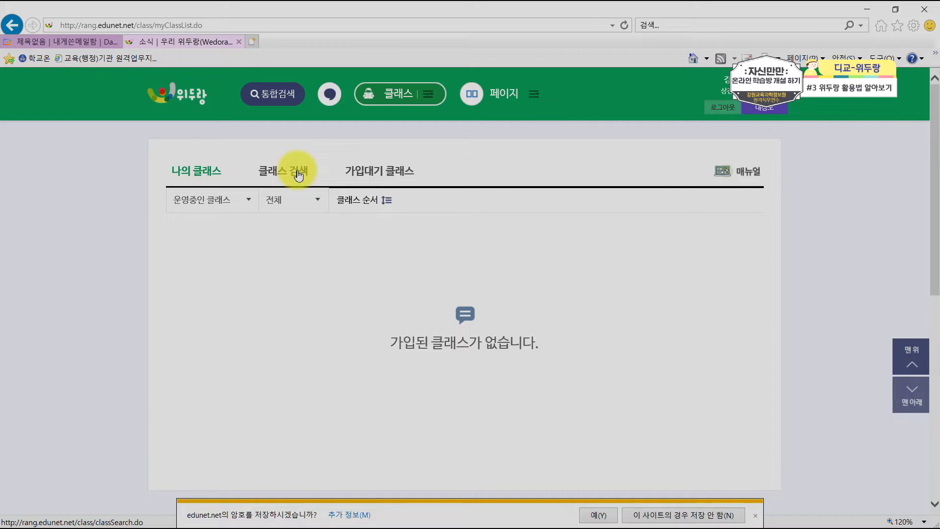
- From the student account, search the available classes by name for 강원
left_click(298, 175)
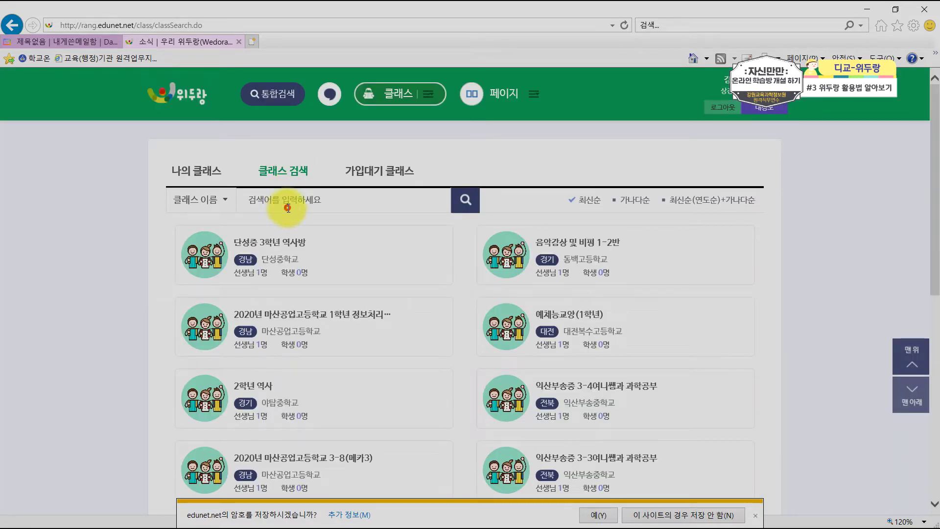
left_click(289, 207)
type("ㄱ")
key("BackSpace")
type("강원")
key("Return")
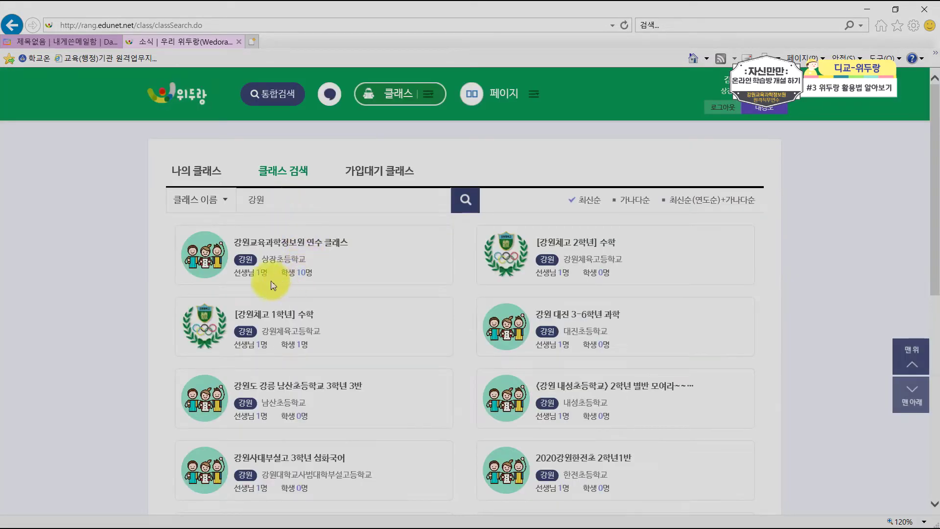
- Open the 강원교육과학정보원 연수 클래스 and apply to join it as a student
left_click(251, 244)
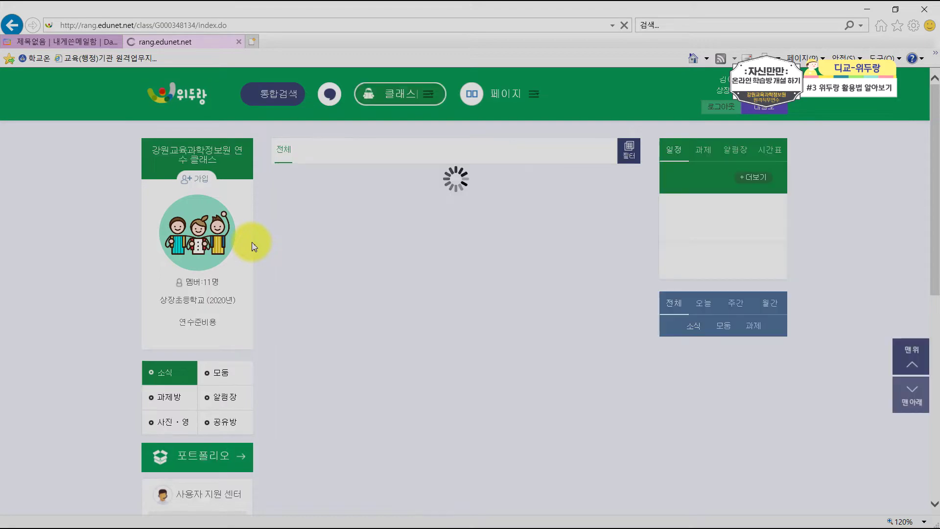
left_click(195, 181)
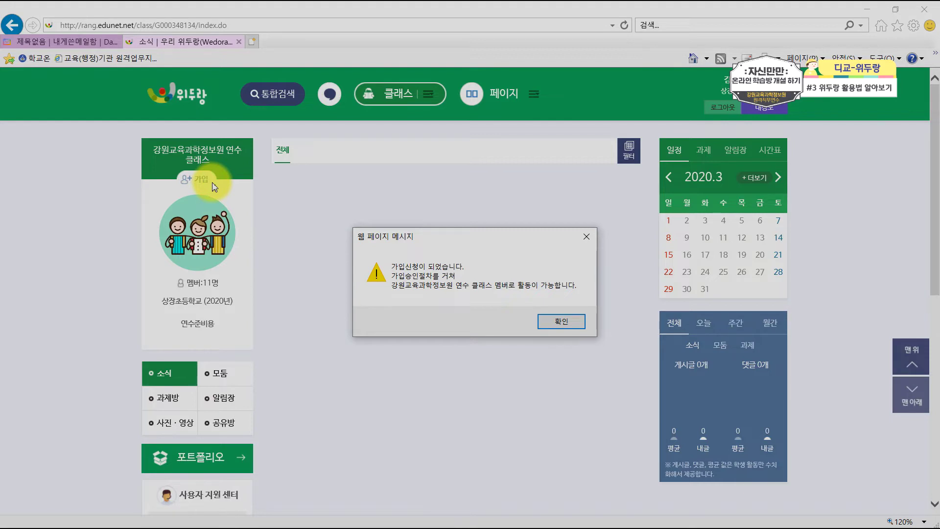
left_click(565, 327)
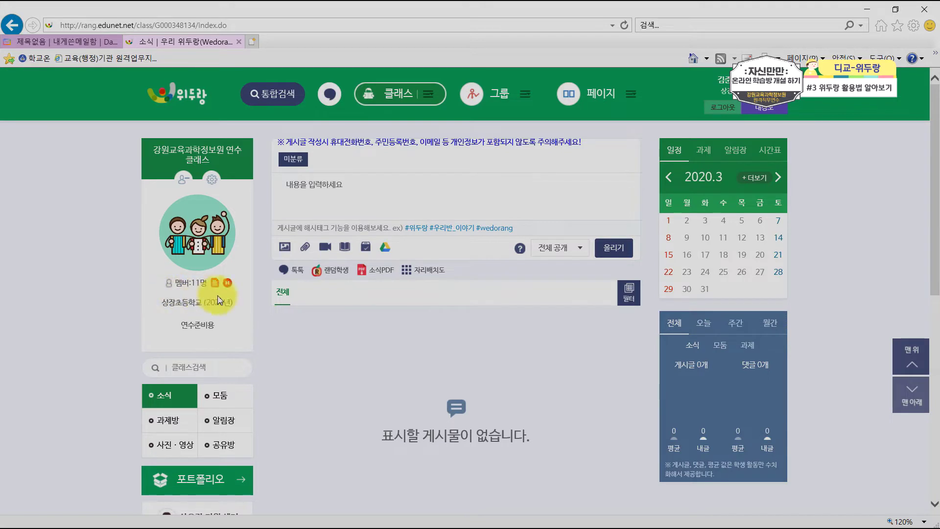
- From the teacher's class page, open the pending join requests and approve the waiting student
left_click(227, 284)
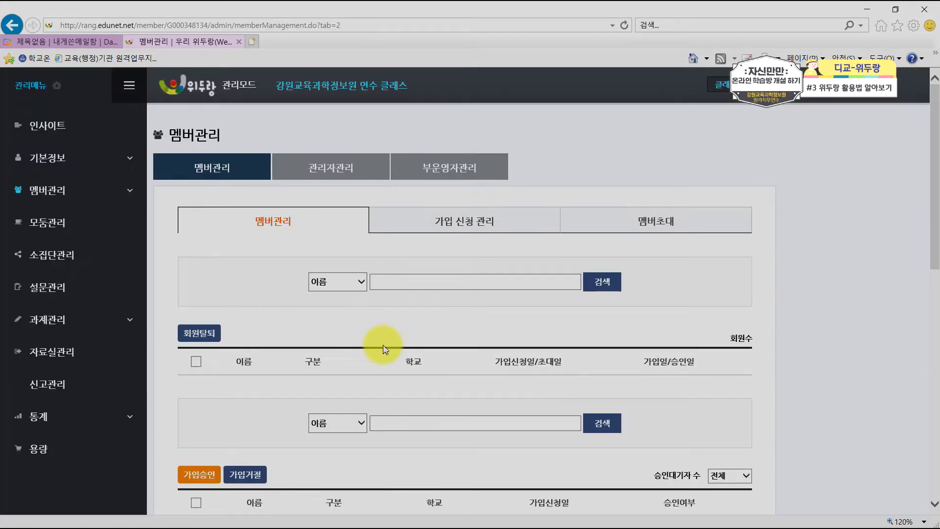
scroll(739, 330, "down", 2)
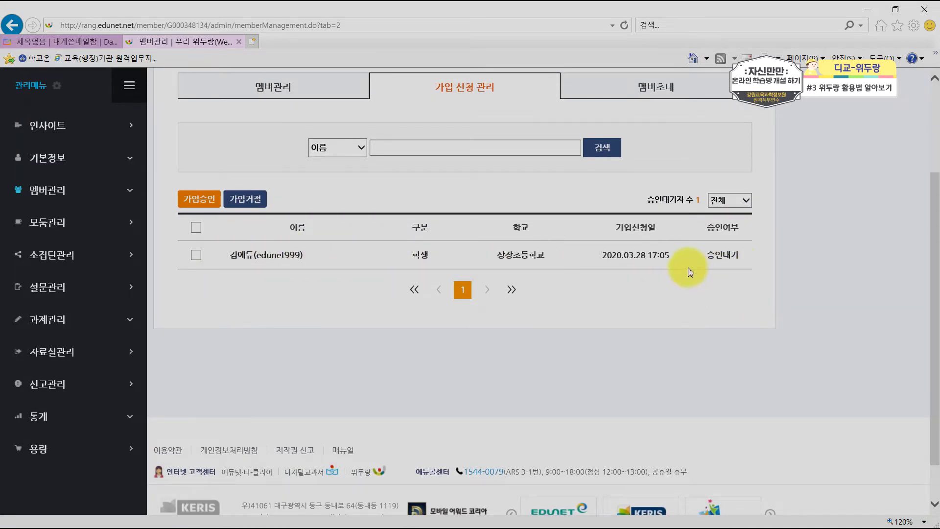
left_click(196, 258)
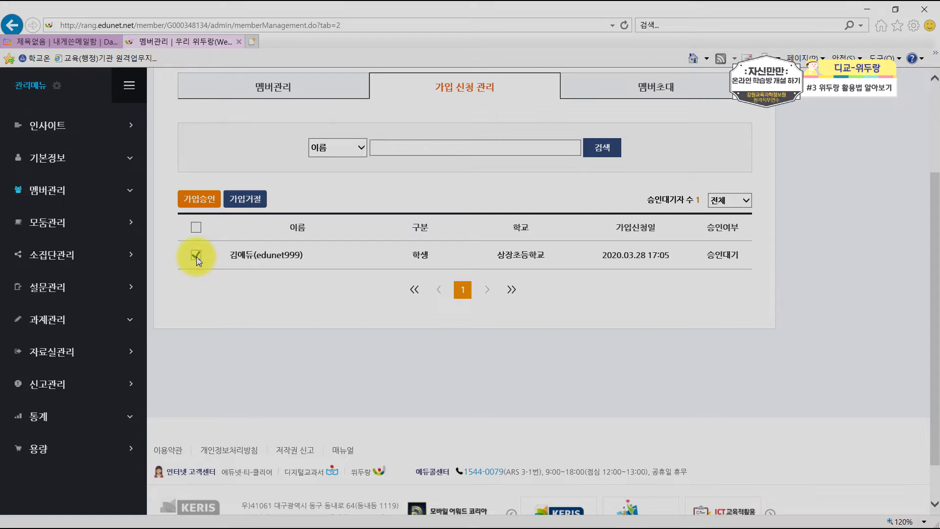
left_click(199, 199)
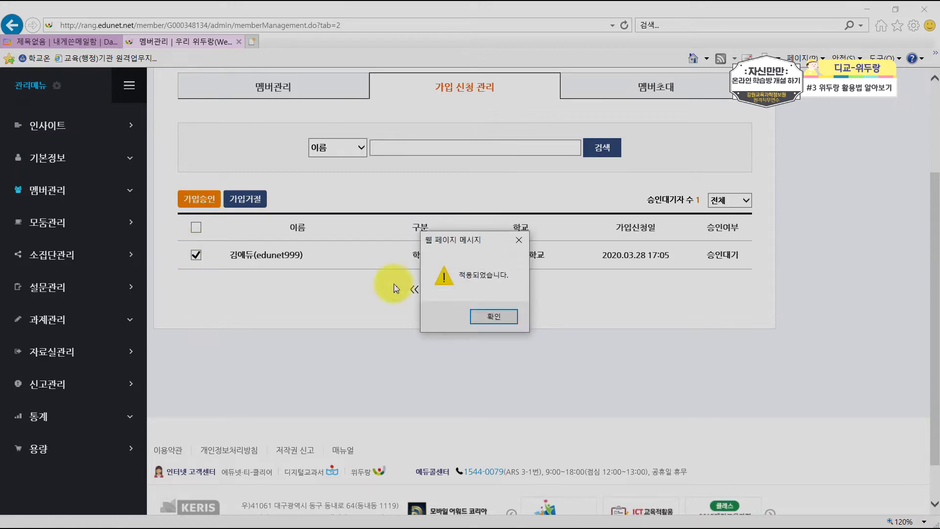
left_click(490, 318)
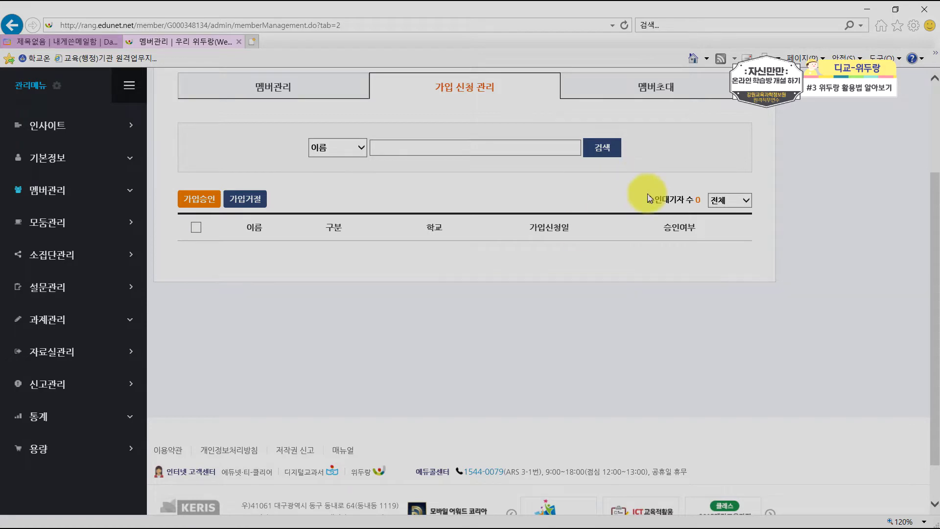
- Return to the class main page and open its 메모/체크리스트 page
scroll(678, 211, "up", 3)
left_click(741, 97)
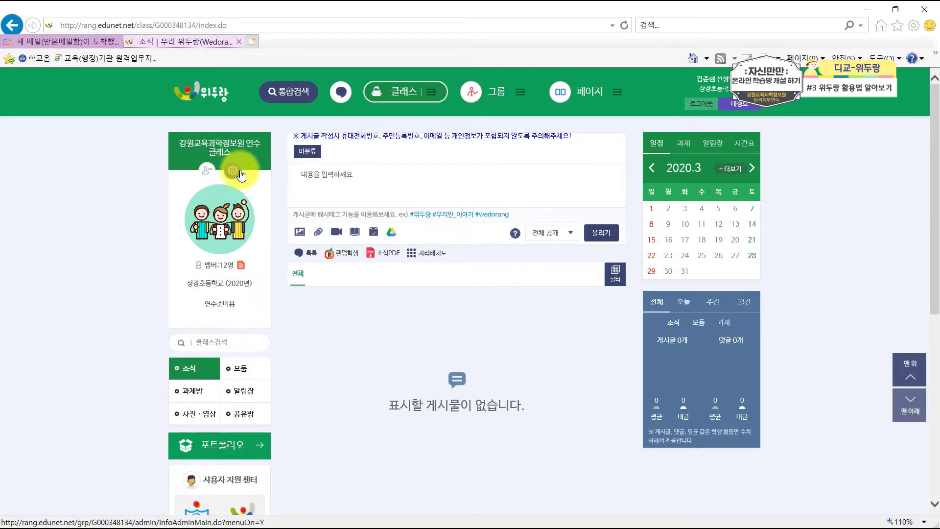
left_click(238, 266)
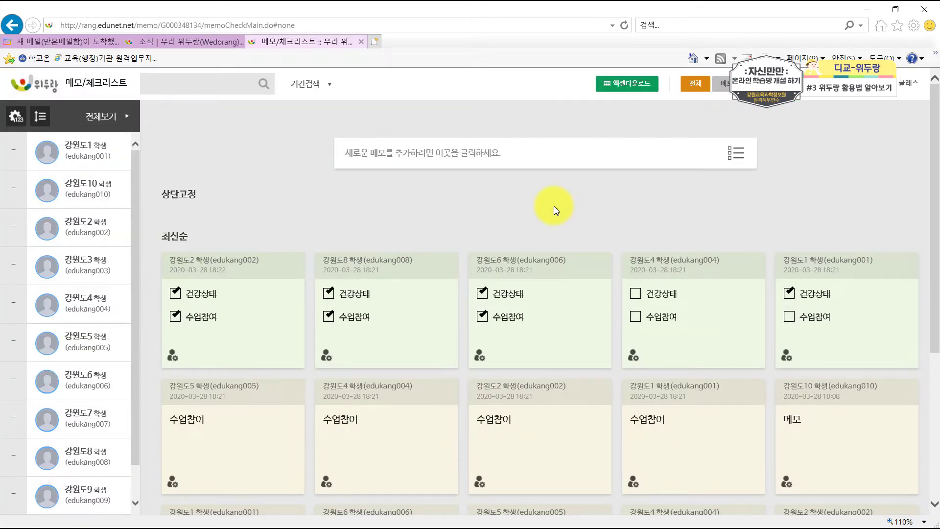
- Start a new memo and view the class members it can be assigned to
left_click(451, 155)
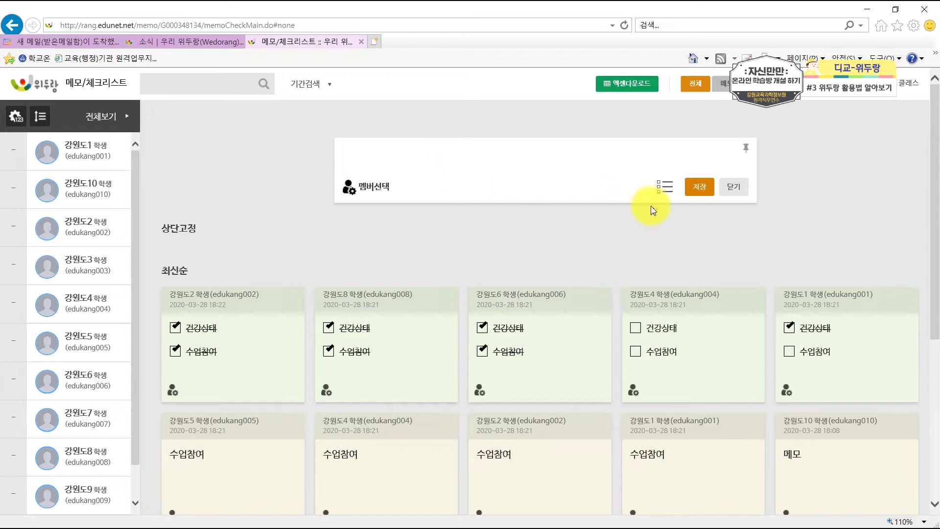
left_click(370, 187)
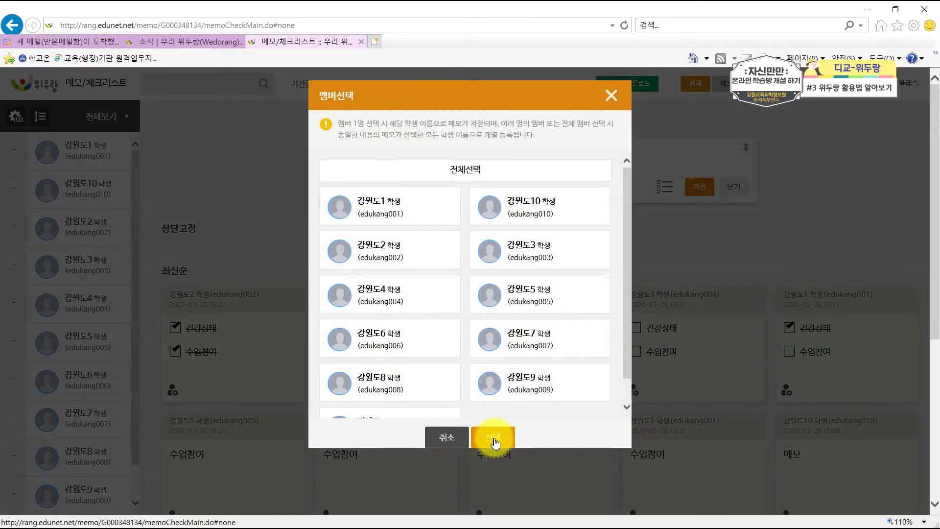
left_click(612, 96)
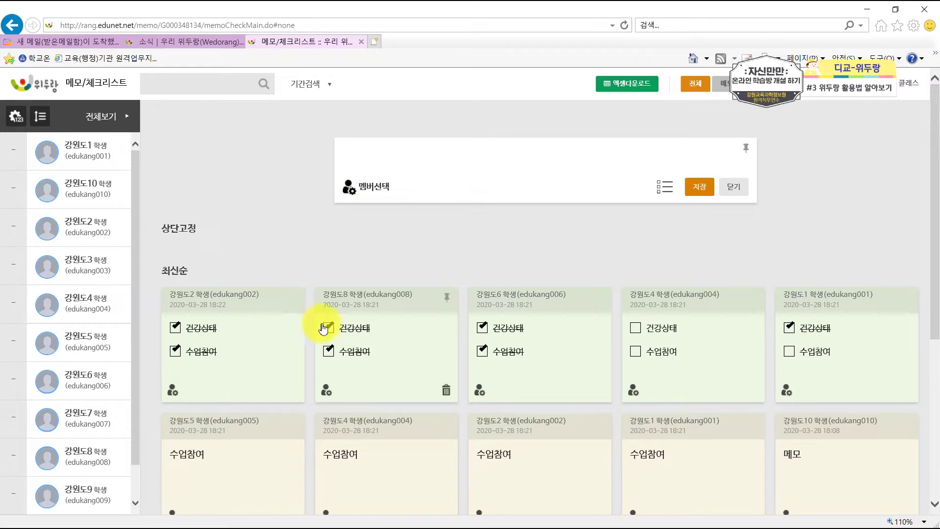
- Switch the new memo to a checklist and add three items to it
left_click(665, 187)
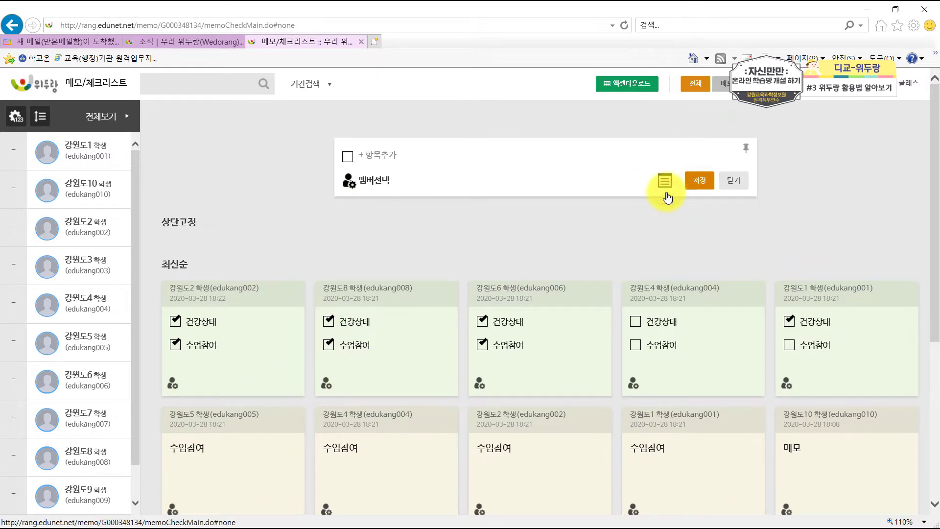
left_click(447, 156)
left_click(421, 177)
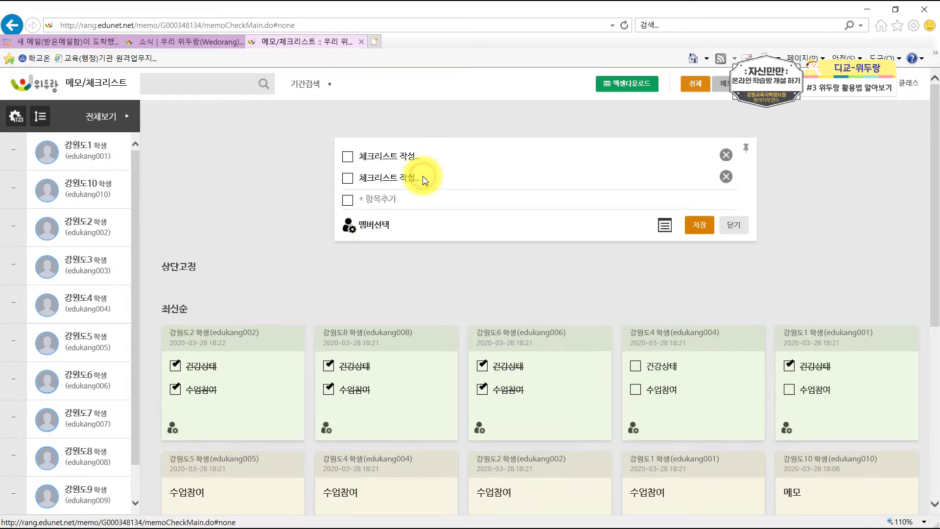
left_click(409, 199)
- Assign the checklist to the demo students numbered 1 and 2
left_click(377, 245)
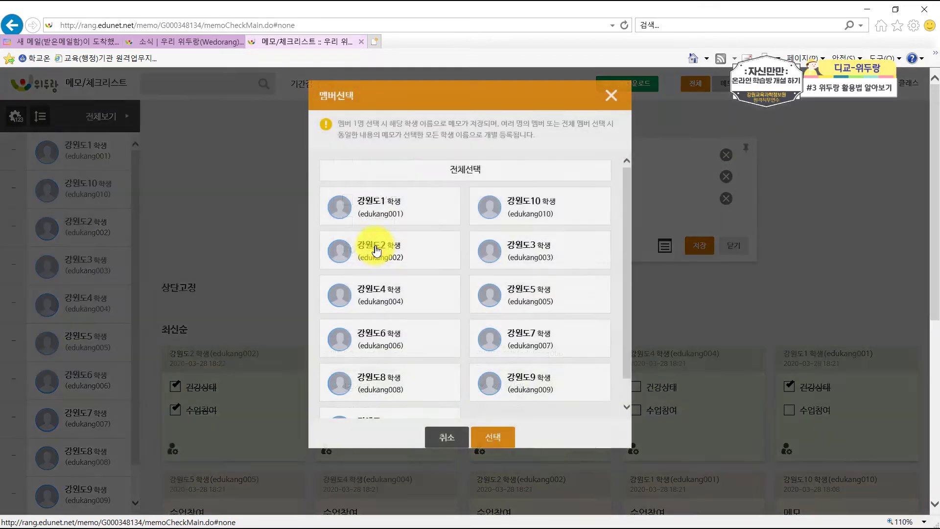
left_click(383, 204)
left_click(378, 249)
left_click(497, 439)
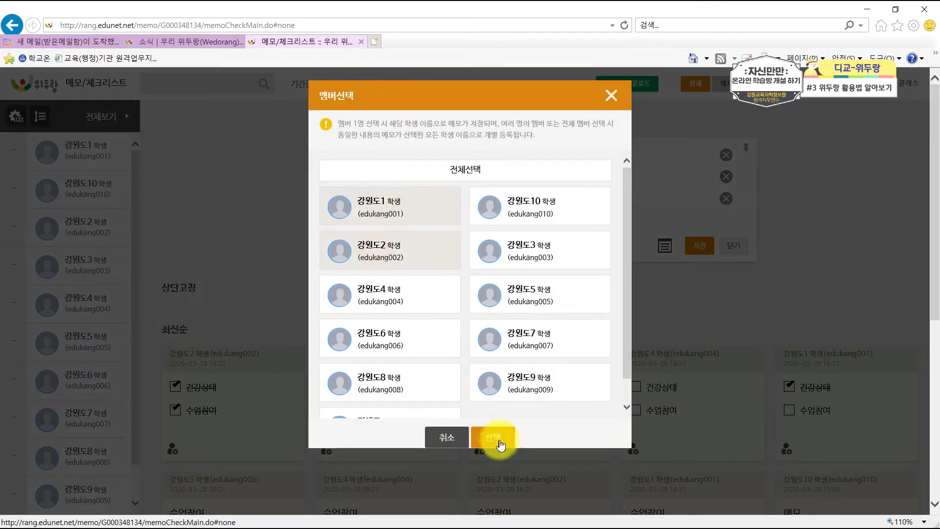
- Save the checklist, then download the memo and checklist records as an Excel file and open it for viewing
left_click(695, 250)
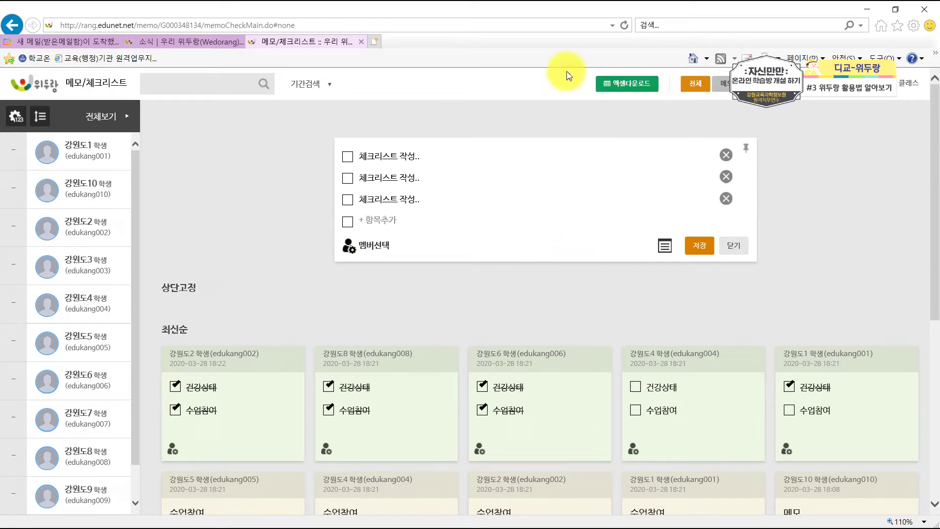
left_click(640, 87)
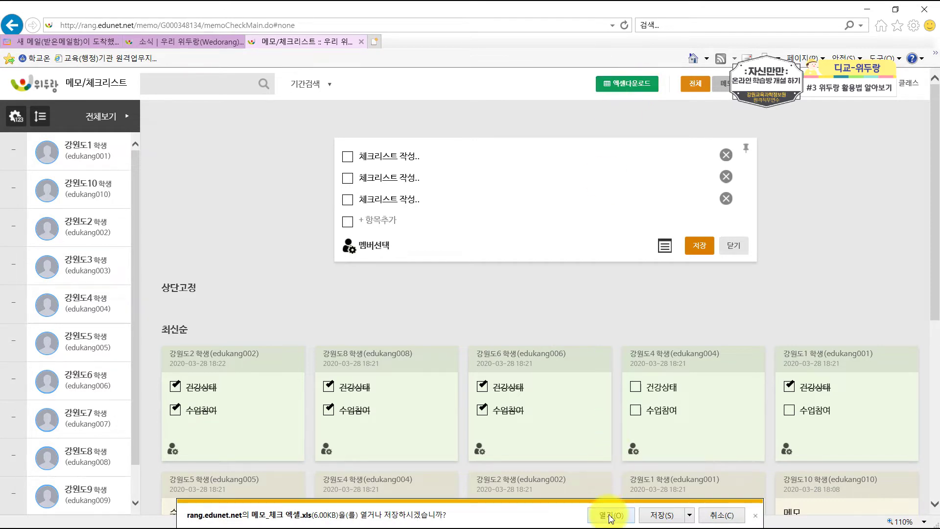
left_click(618, 517)
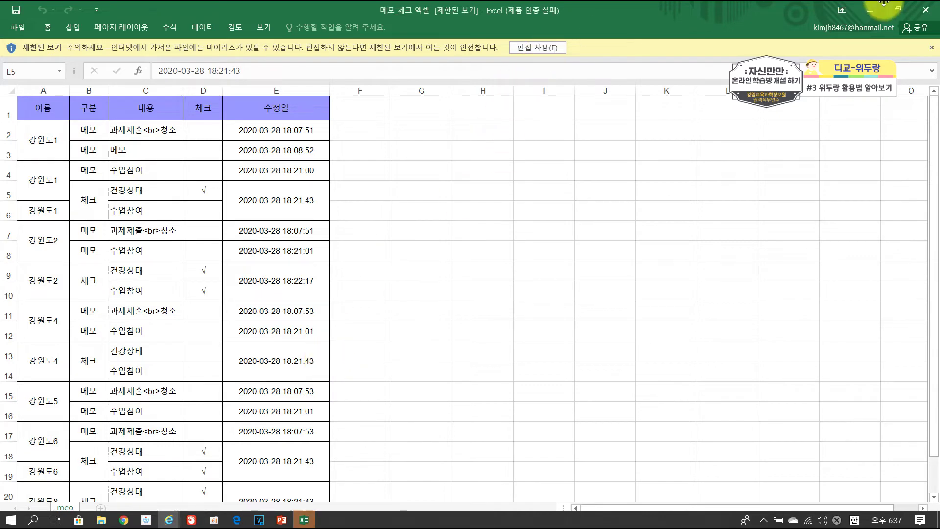
left_click(910, 10)
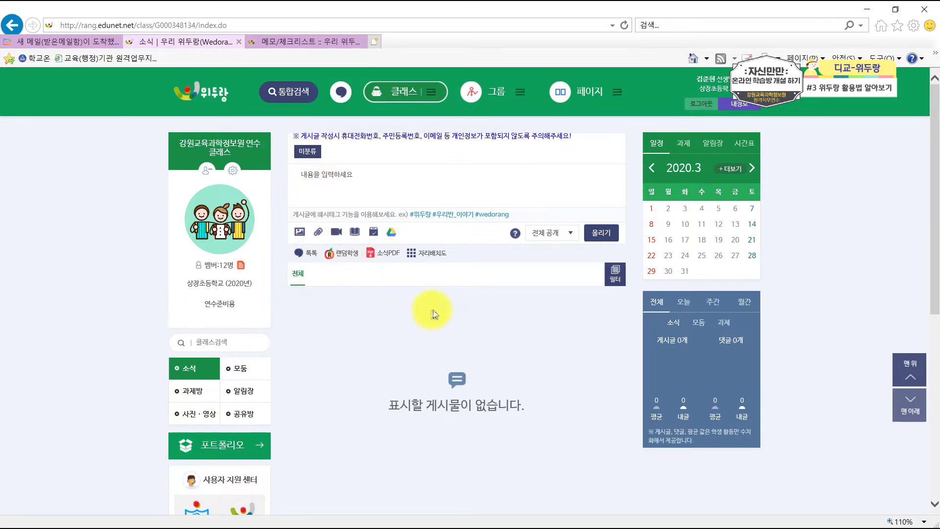
- Add the categories 국어, 수학, 사회, 과학 and 영어 in the class's category management and return to the class page
scroll(453, 291, "down", 5)
scroll(453, 290, "up", 7)
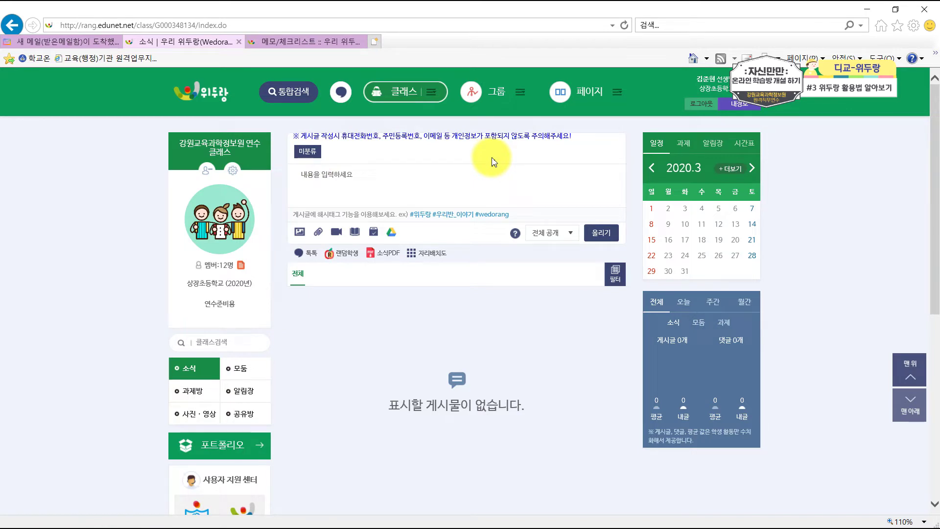
left_click(230, 173)
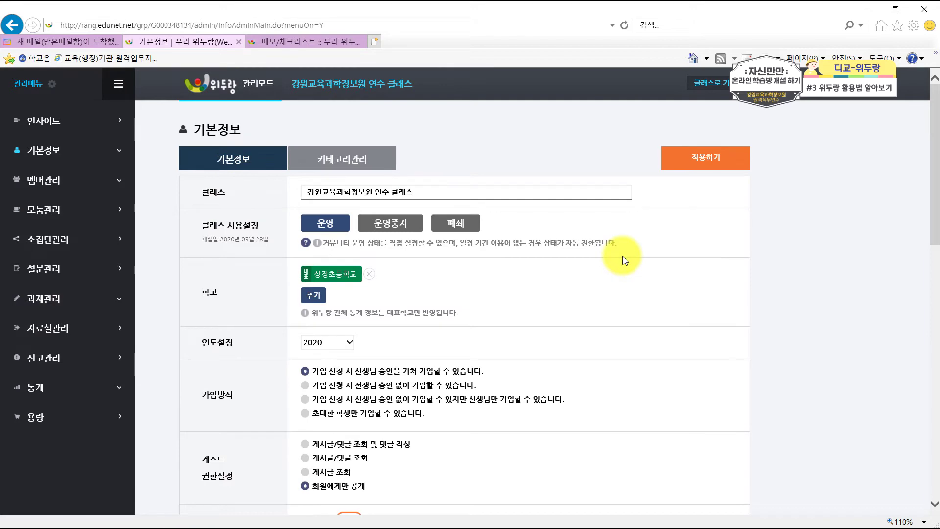
scroll(622, 260, "down", 2)
left_click(360, 91)
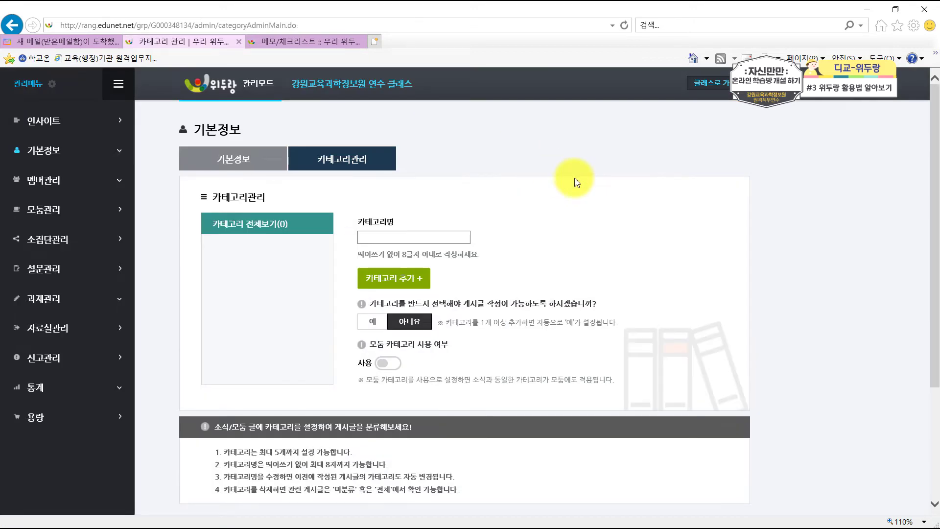
scroll(573, 181, "down", 2)
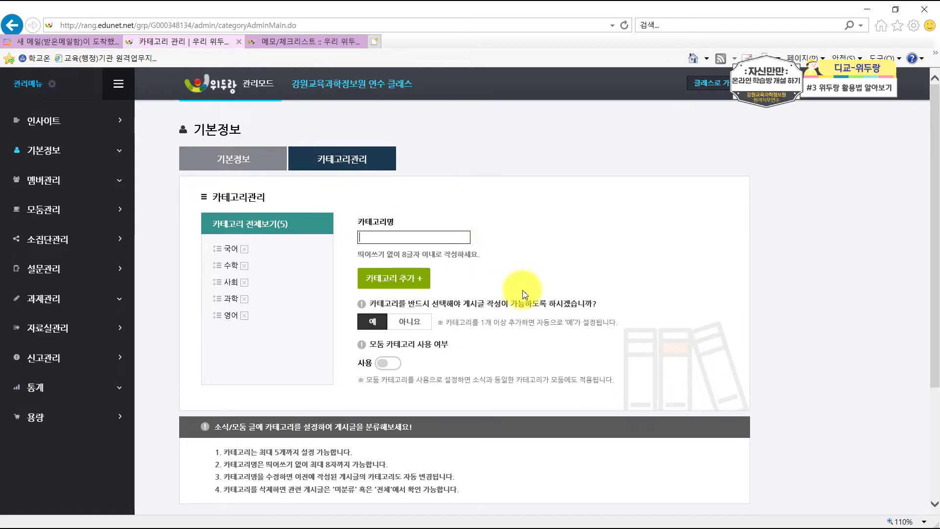
left_click(713, 87)
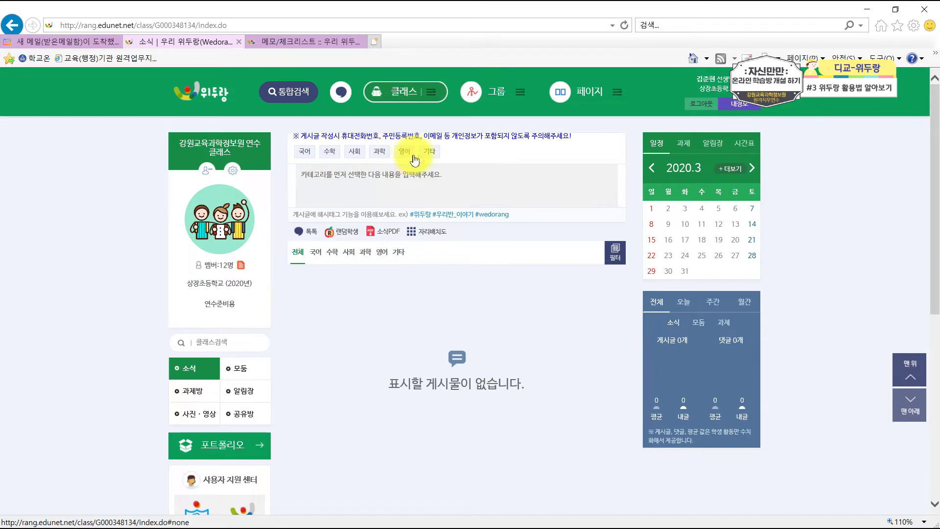
- Try out the 국어, 수학 and 사회 categories for a new class post
left_click(308, 155)
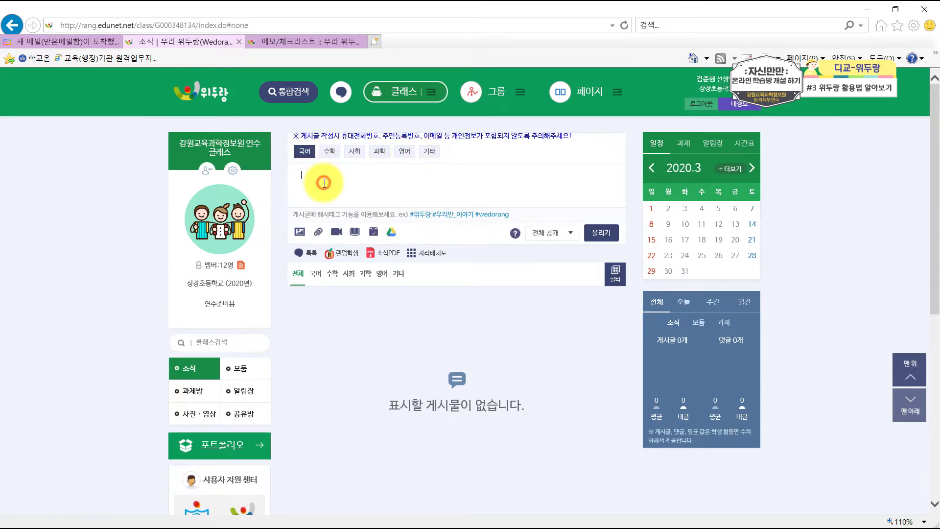
left_click(330, 152)
left_click(355, 152)
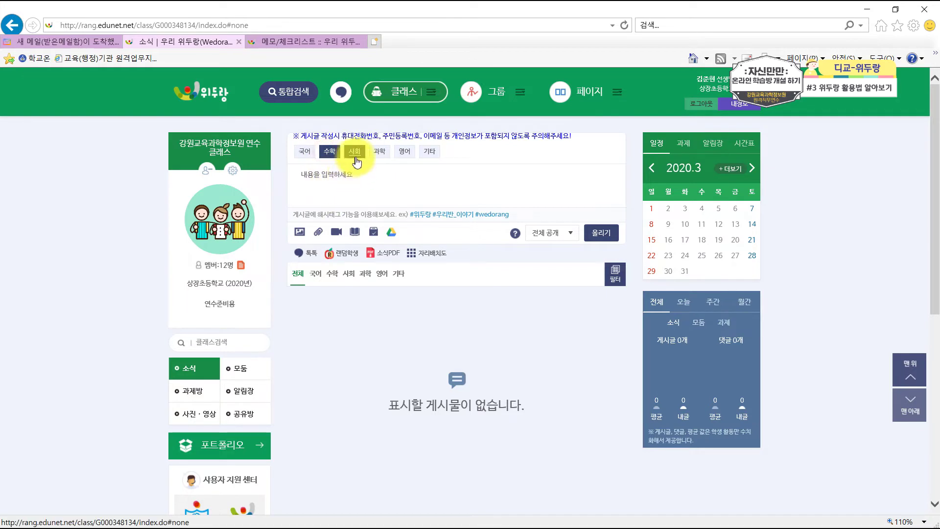
left_click(361, 193)
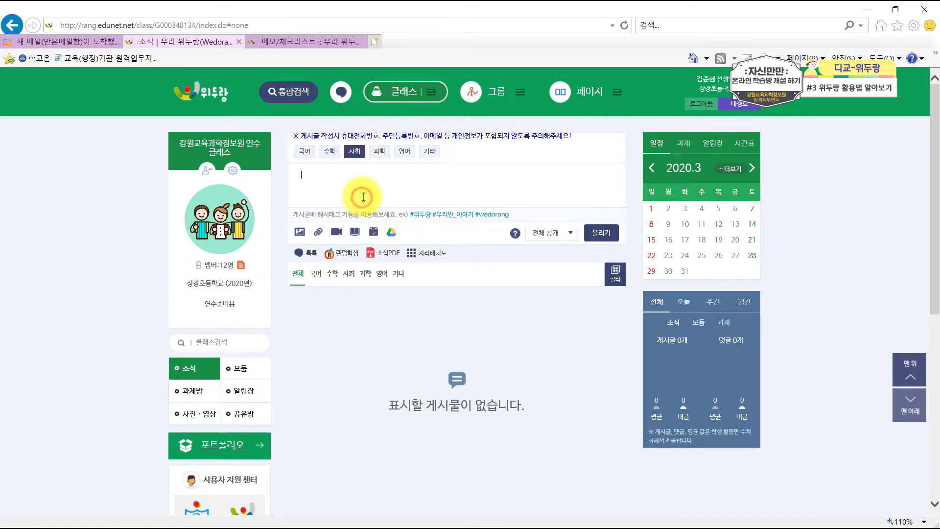
left_click(304, 155)
left_click(332, 154)
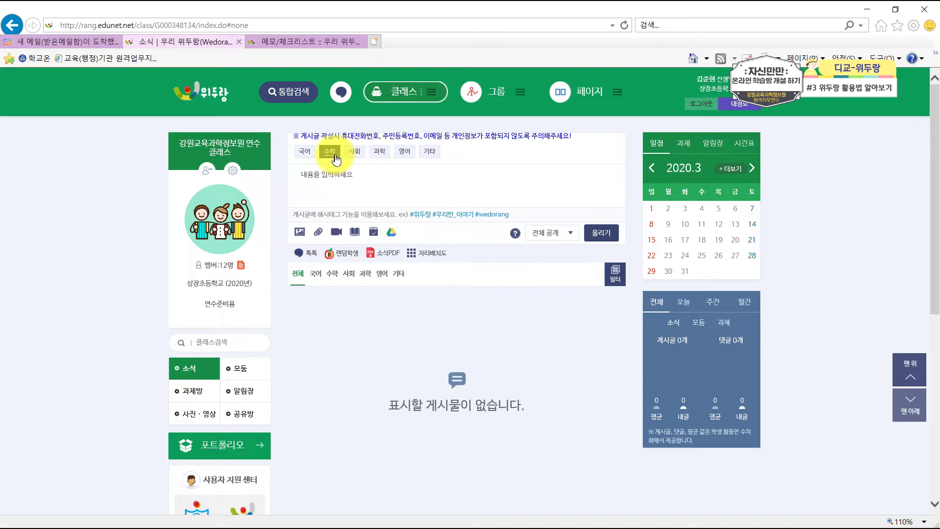
left_click(335, 156)
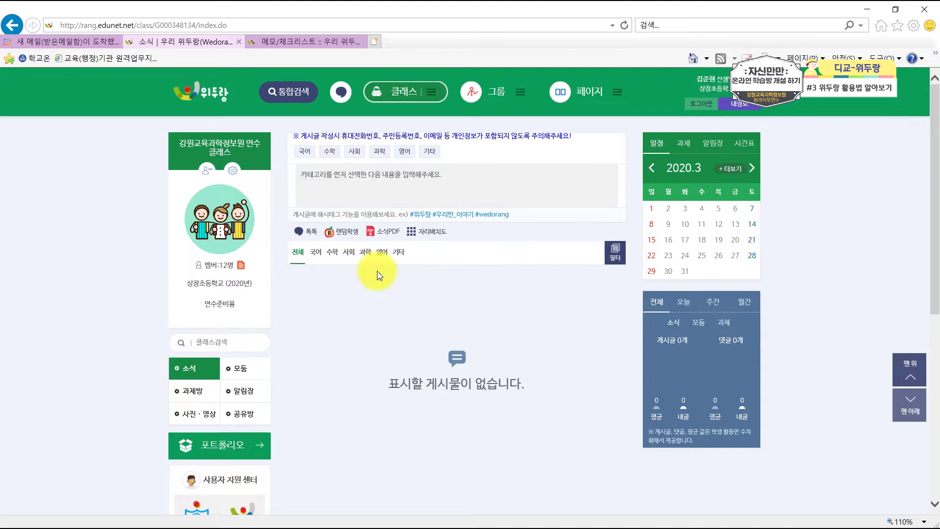
- Try to write in the new post's content area without choosing a category
left_click(377, 181)
left_click(430, 180)
left_click(461, 186)
left_click(367, 182)
left_click(332, 181)
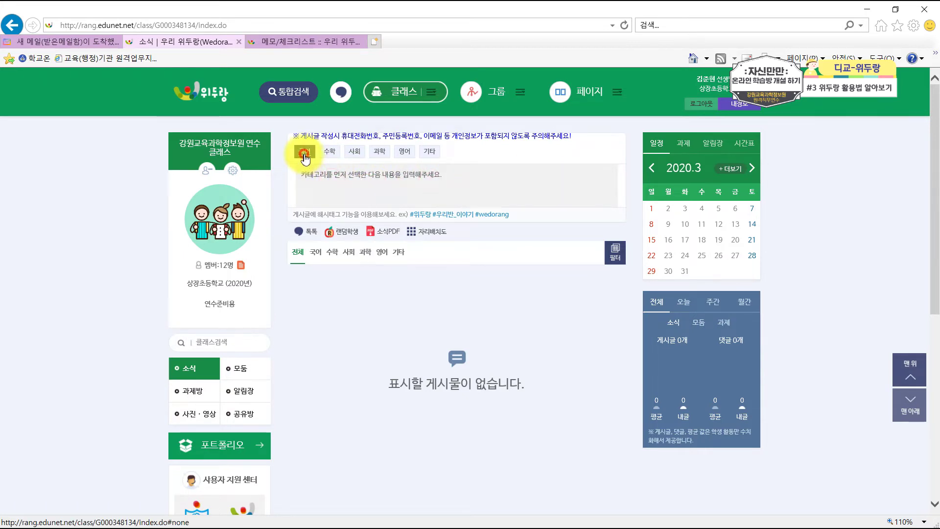
- Publish a class post in the 국어 category with the text 글
left_click(305, 153)
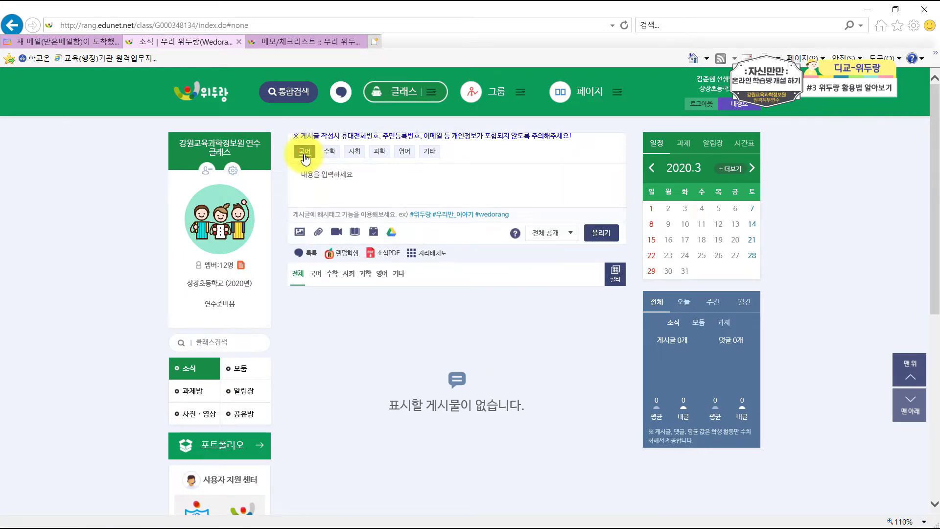
left_click(328, 185)
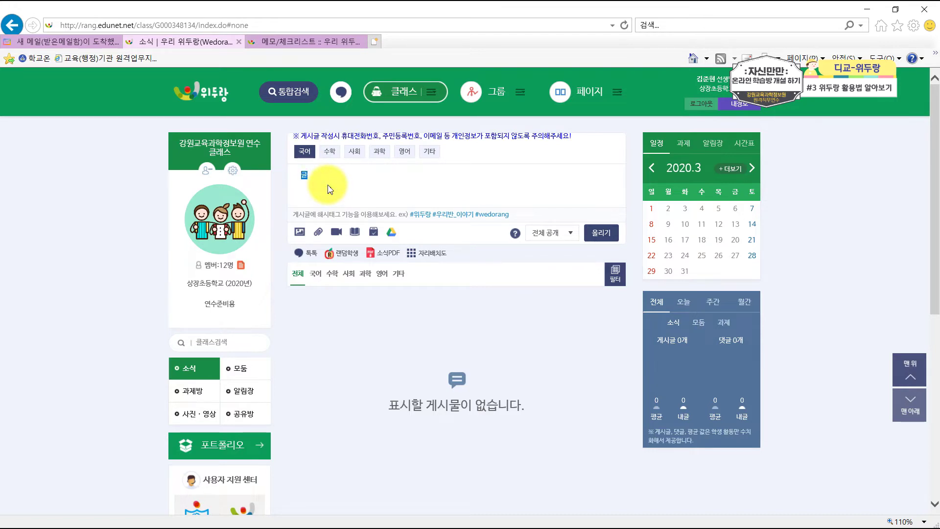
left_click(601, 233)
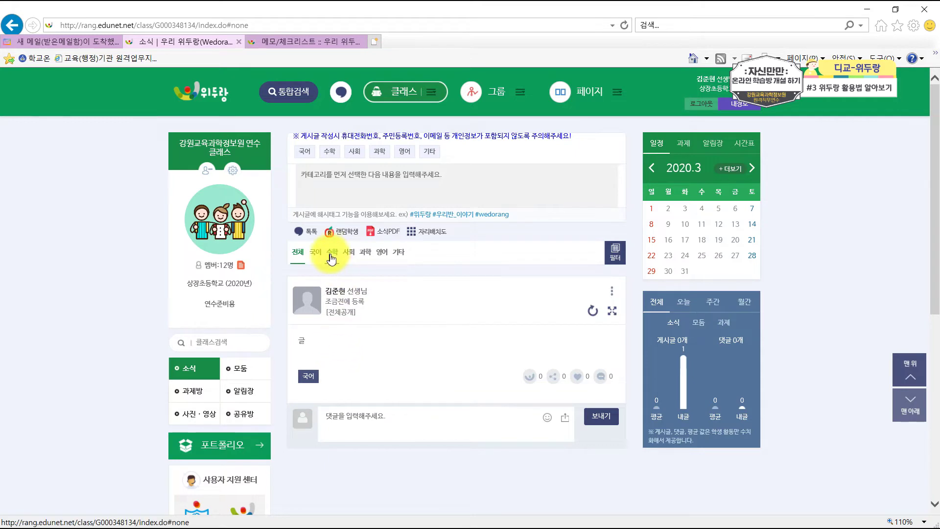
- Start another 국어 post and show its image and file attachment areas
left_click(300, 152)
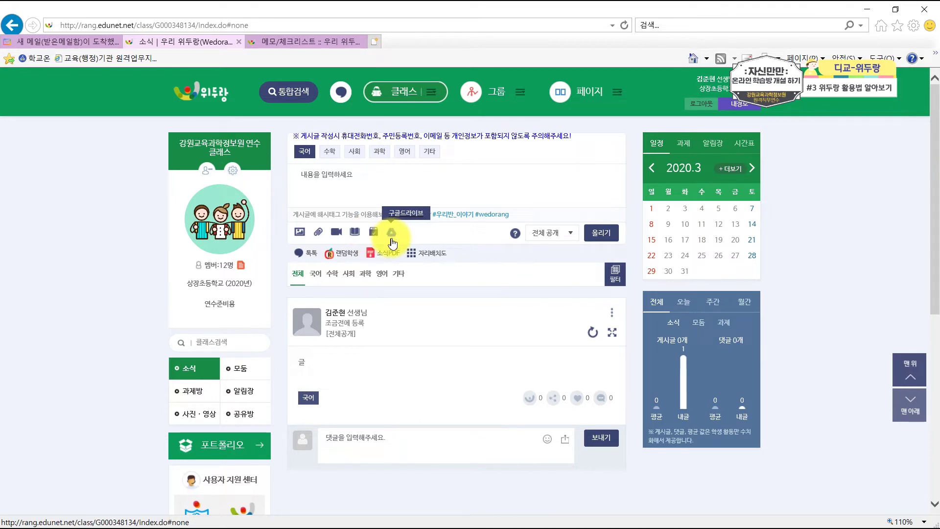
left_click(303, 234)
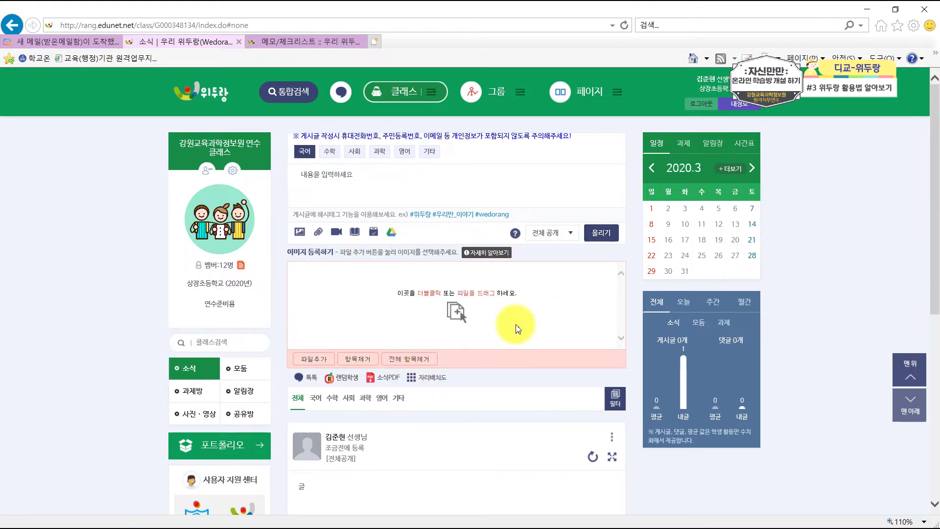
left_click(315, 236)
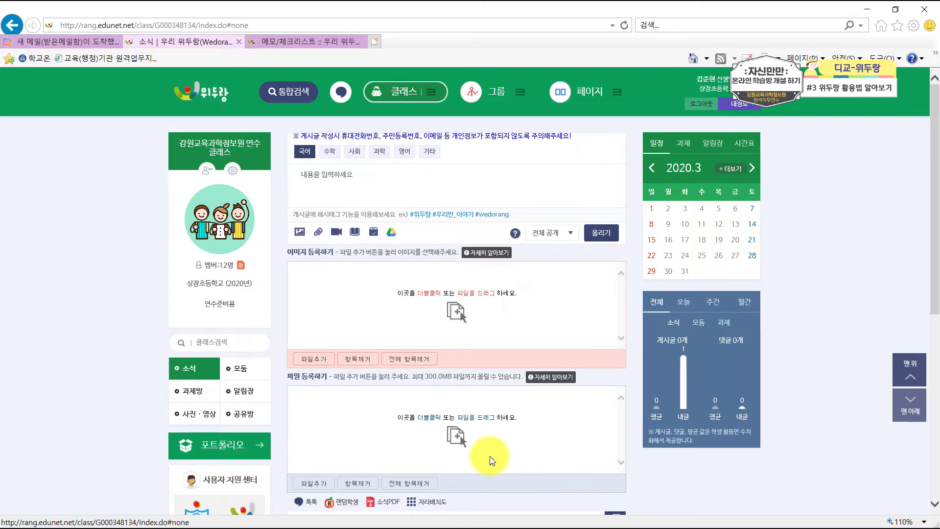
- View the supported formats and the file selection for registering a video in the post, and leave without attaching one
left_click(339, 234)
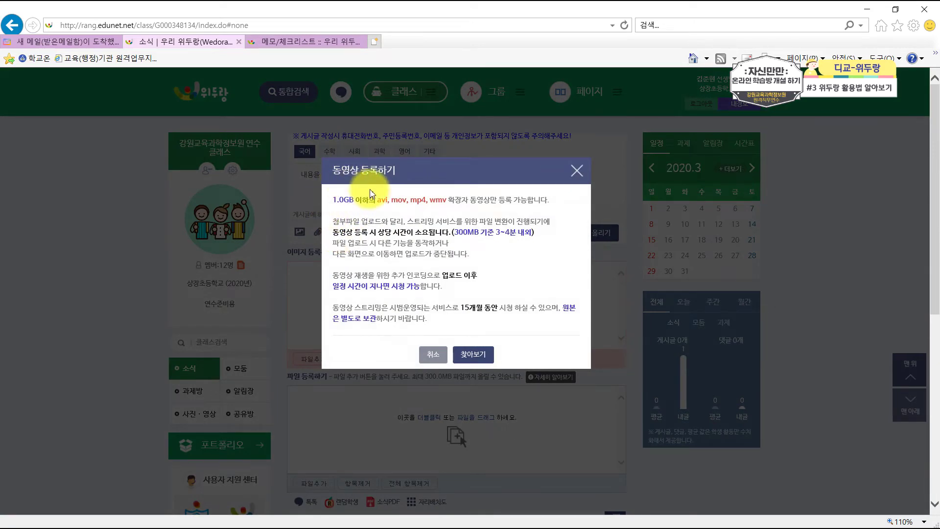
left_click_drag(378, 200, 447, 200)
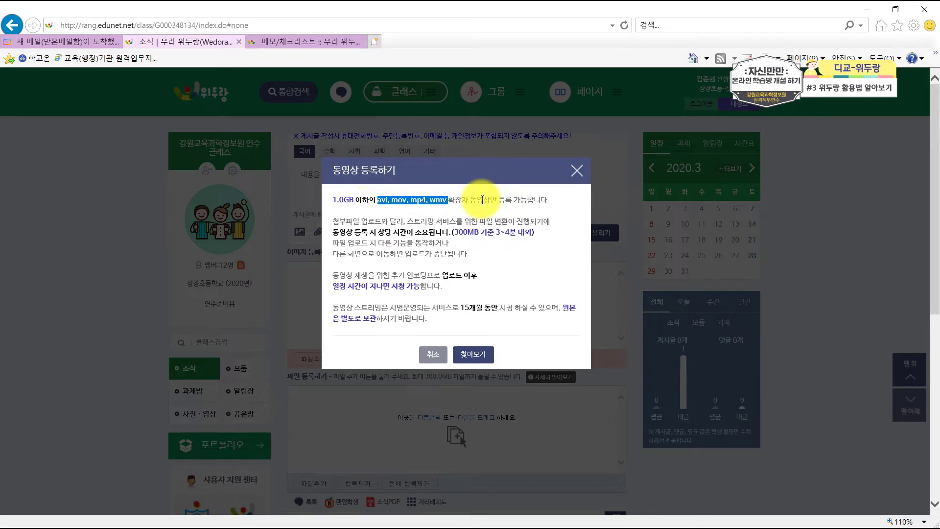
left_click(471, 355)
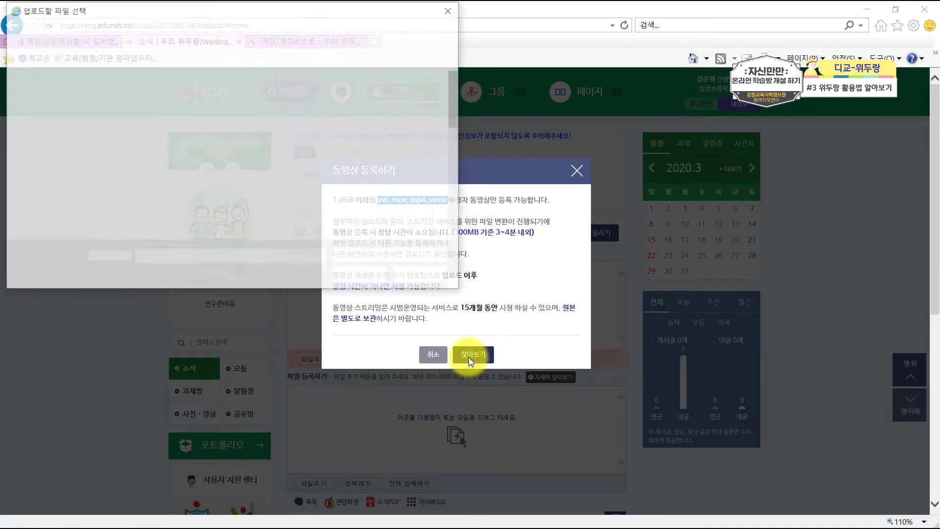
left_click(419, 277)
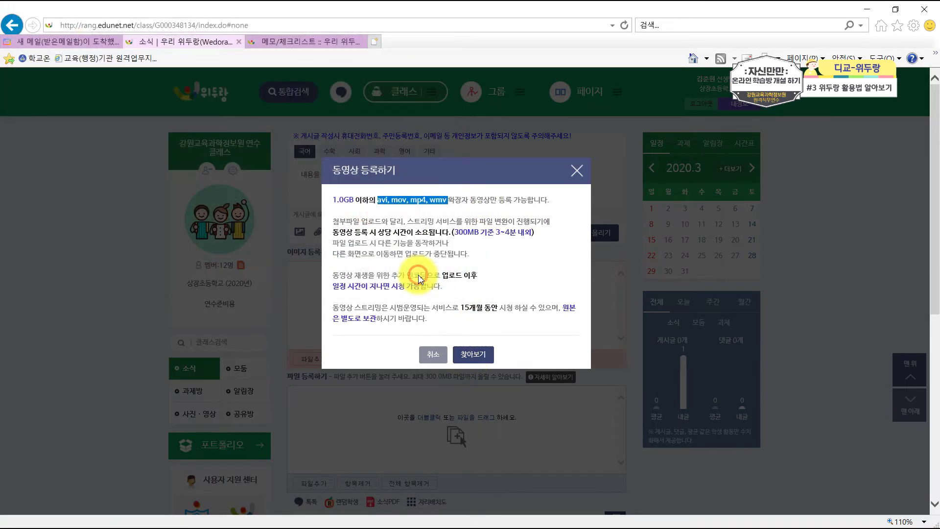
left_click(576, 170)
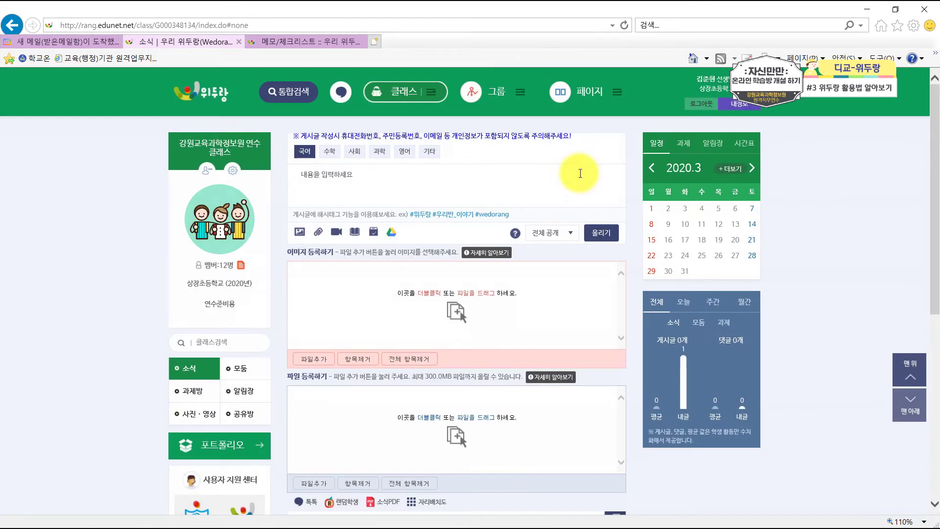
- Browse the learning material sources, search e학습터 for 금속 and attach 여러 가지 물질의 성질 관찰하기 to the post
left_click(353, 234)
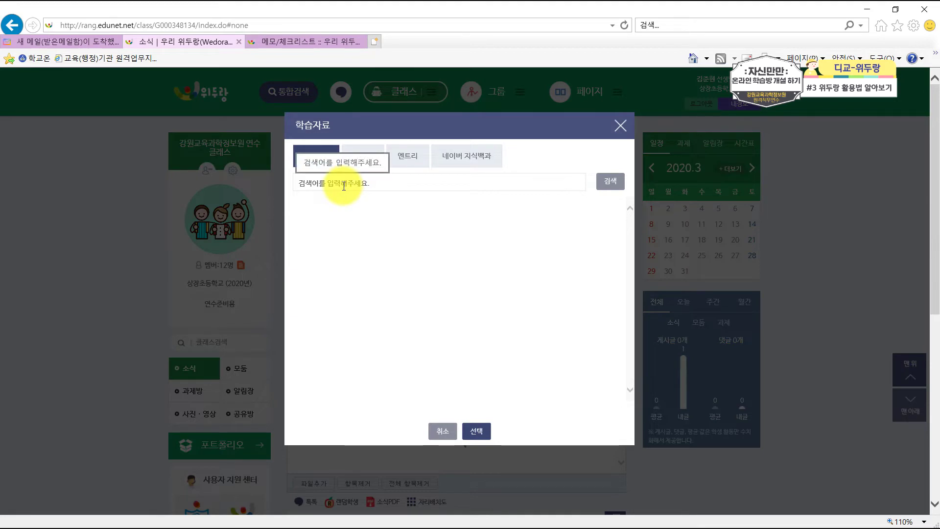
left_click(360, 157)
left_click(408, 157)
left_click(471, 156)
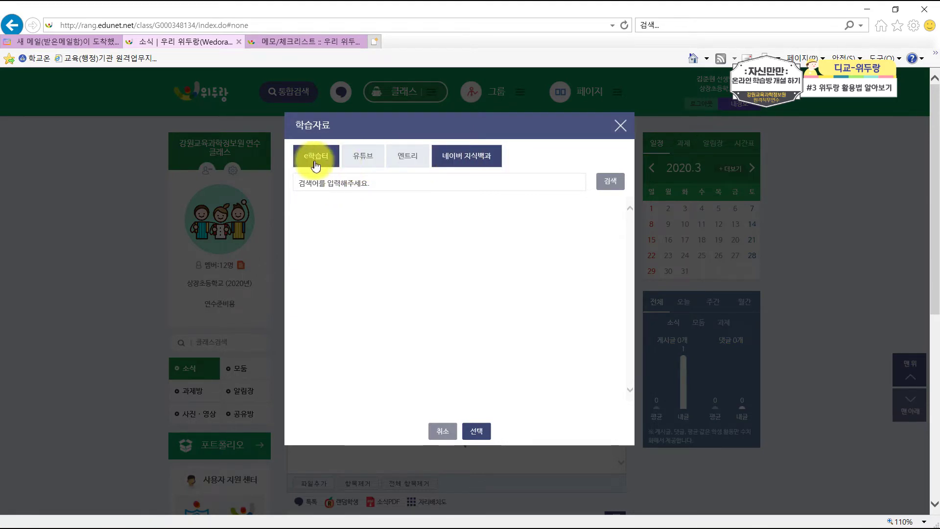
left_click(315, 164)
left_click(332, 185)
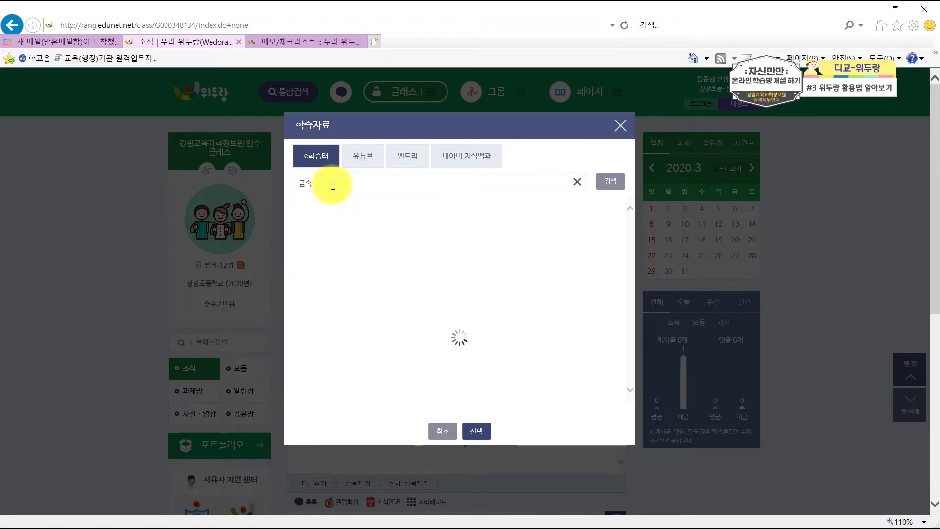
left_click(456, 226)
left_click(476, 449)
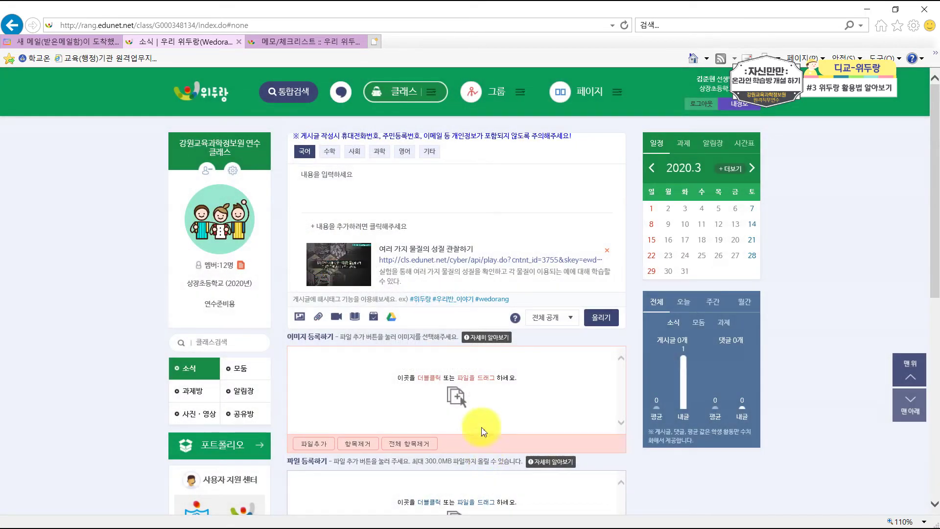
- Enter 글 as the text, publish the post with the attached material and check it in the class feed
left_click(400, 180)
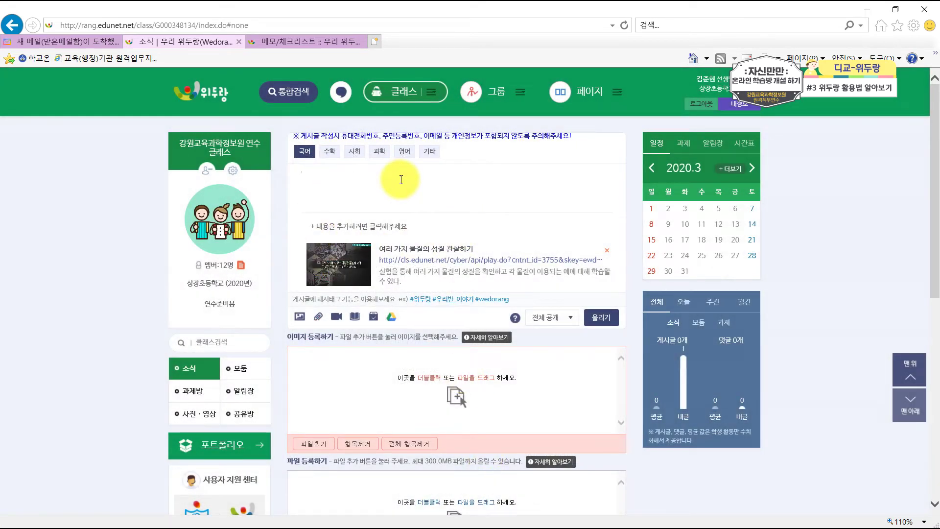
left_click(614, 317)
scroll(495, 343, "down", 2)
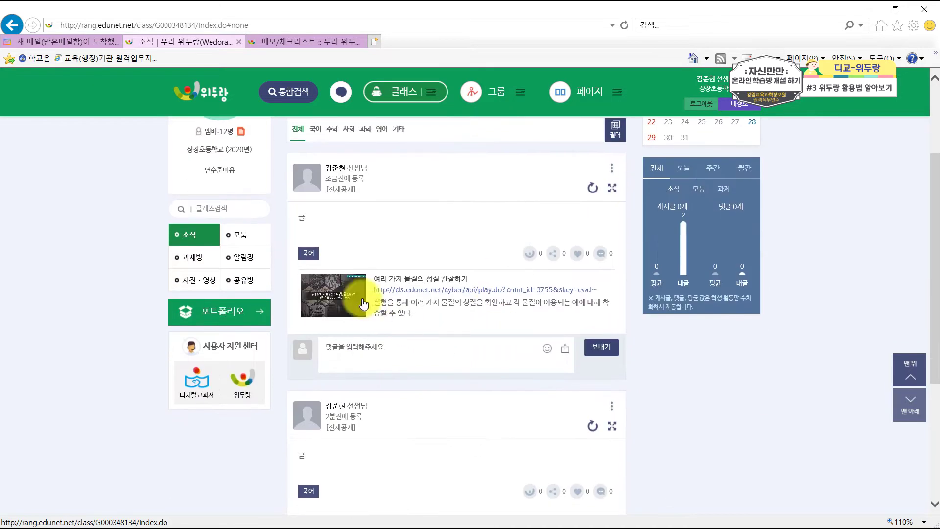
scroll(478, 306, "up", 1)
scroll(436, 276, "up", 1)
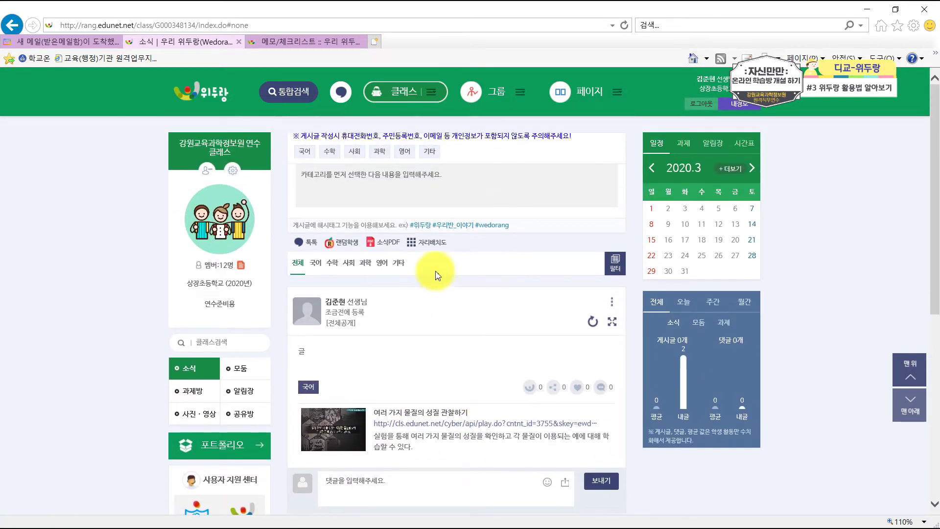
- Start a 국어 post with a multiple-choice (객관식) survey asking 글에 내용에 알맞지 않은 것은?
left_click(304, 151)
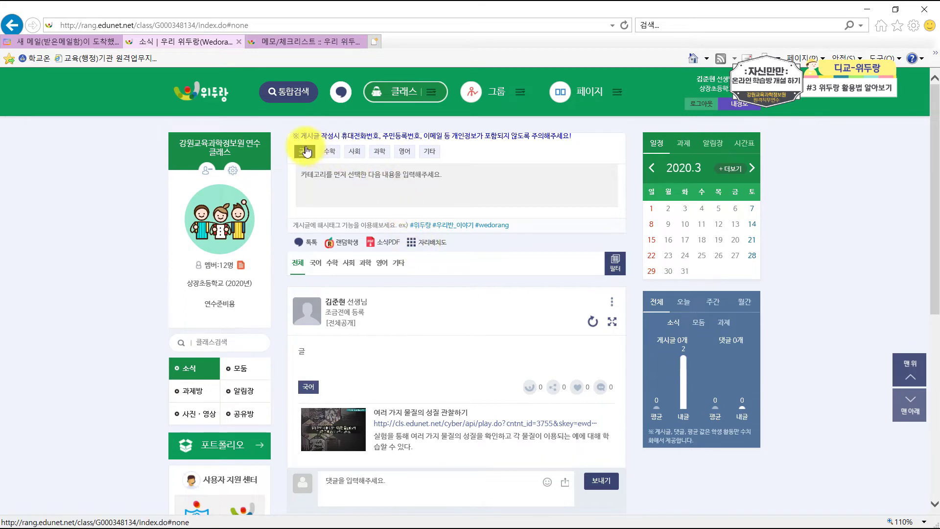
left_click(367, 243)
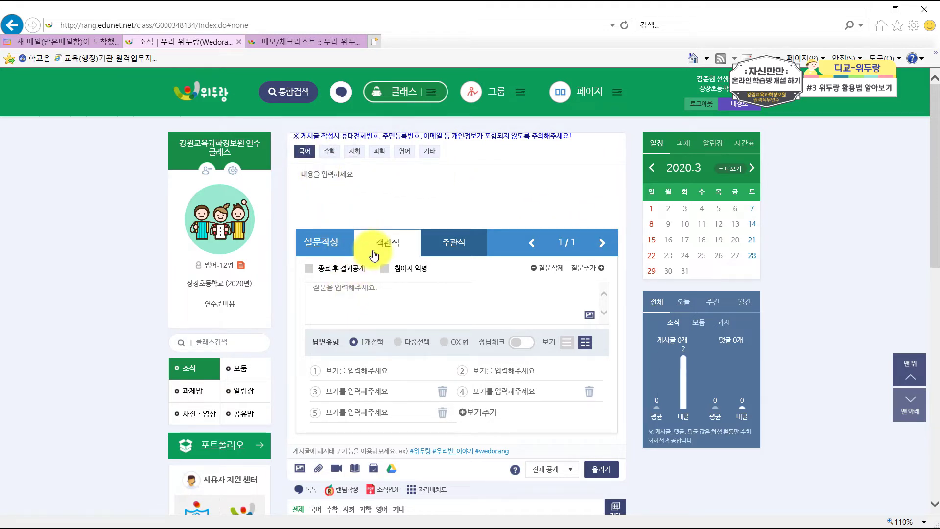
left_click(378, 300)
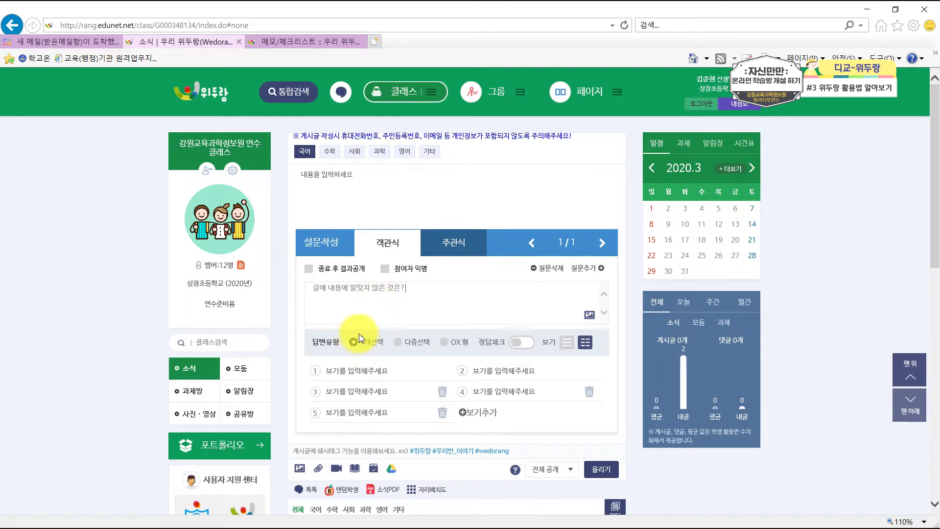
- Enter 1 for all five answer options of the survey question and turn on the correct-answer check (정답체크)
left_click(375, 369)
type("1")
left_click(361, 390)
type("1")
left_click(356, 413)
type("1")
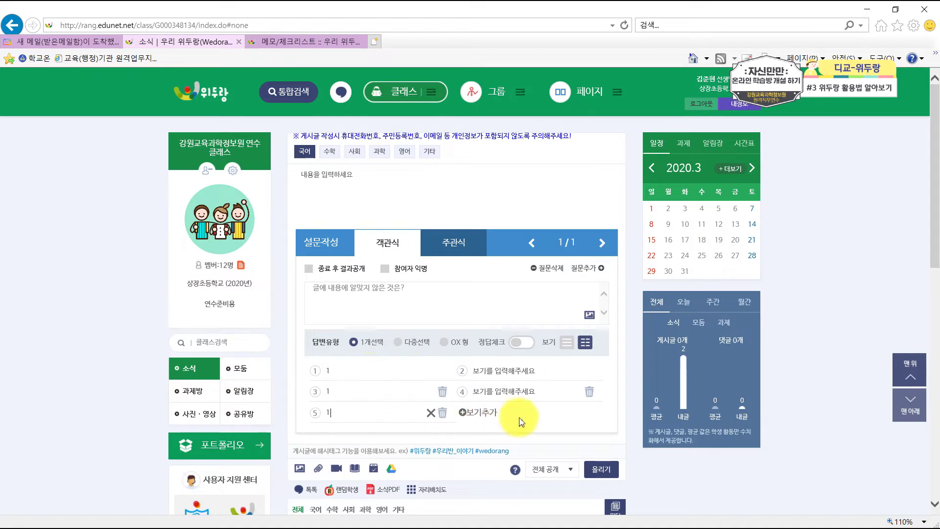
left_click(508, 391)
type("1")
left_click(506, 369)
type("1")
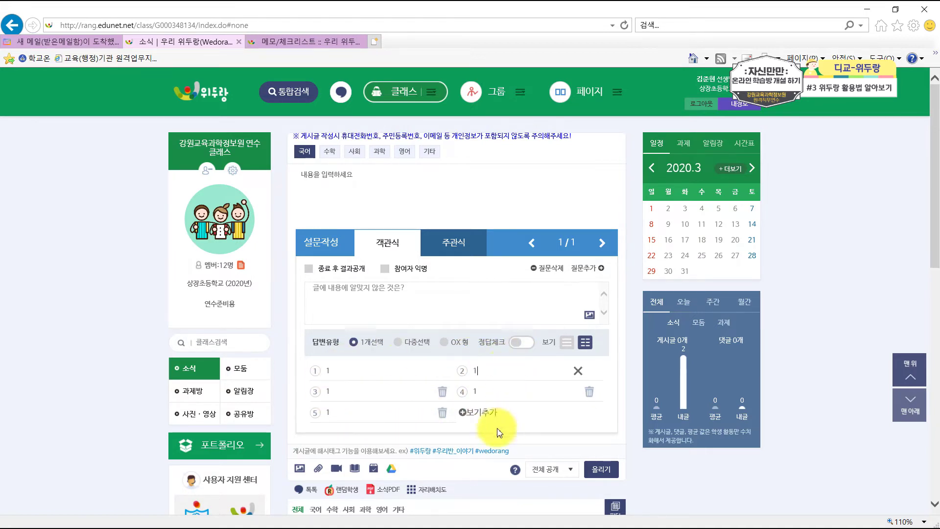
left_click(518, 342)
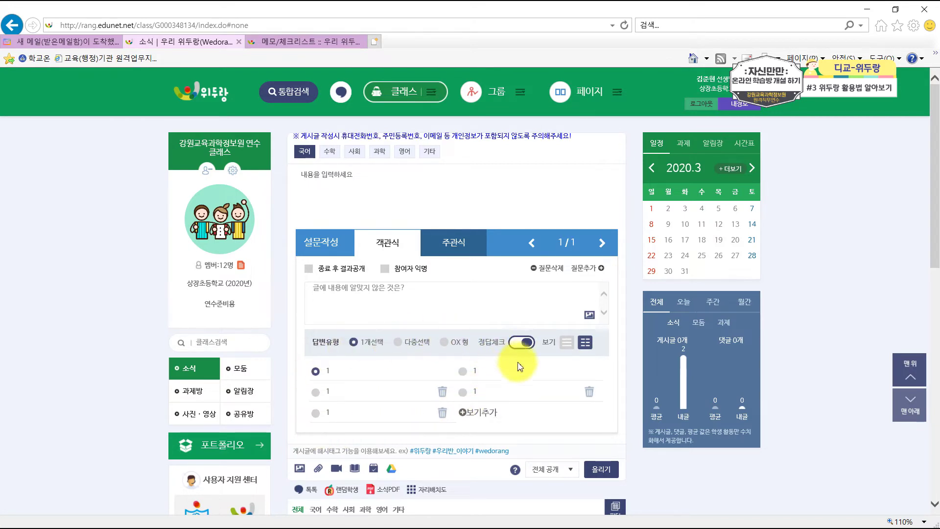
- View the image registration requirements for the question, and try the one-column option layout before restoring the two-column layout
left_click(590, 315)
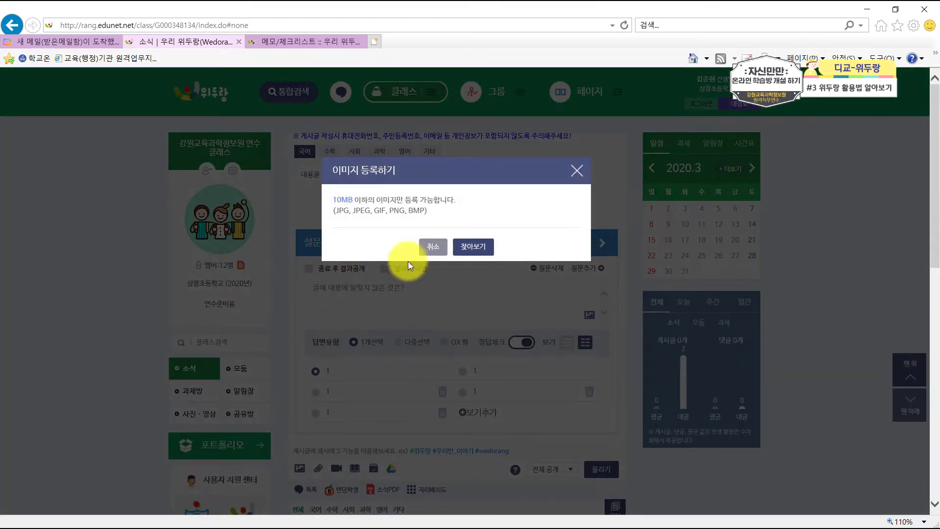
left_click(577, 169)
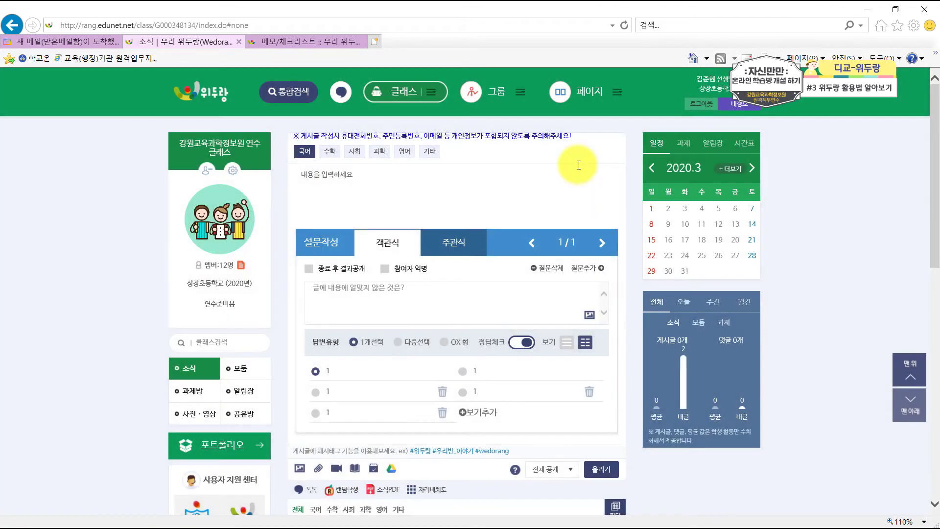
left_click(568, 348)
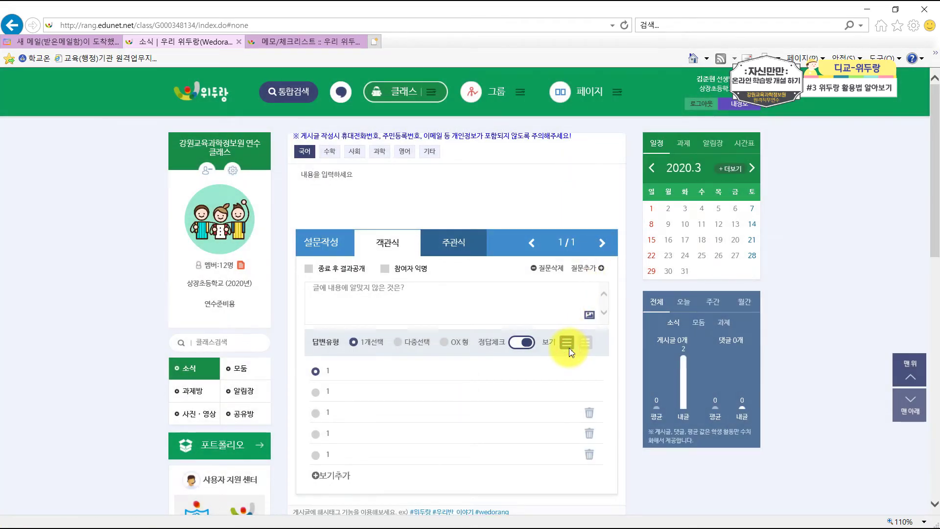
scroll(538, 355, "down", 1)
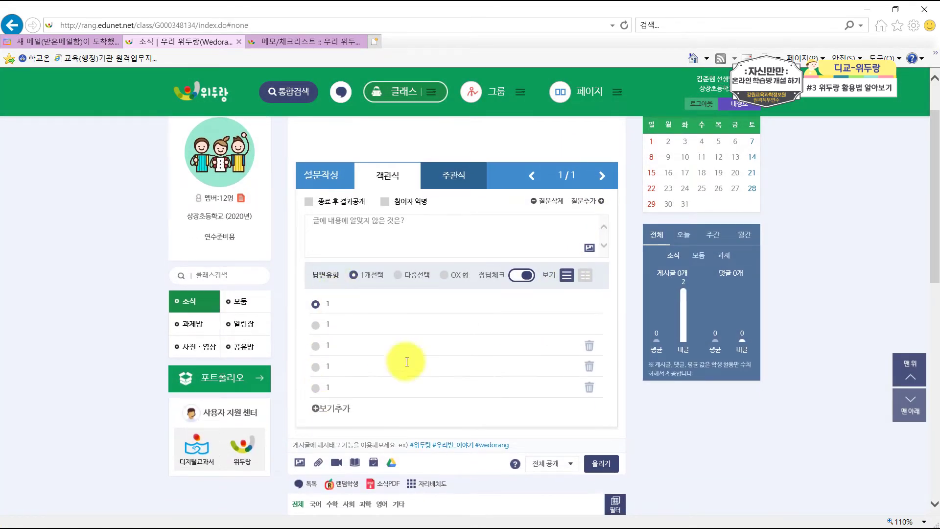
left_click(585, 275)
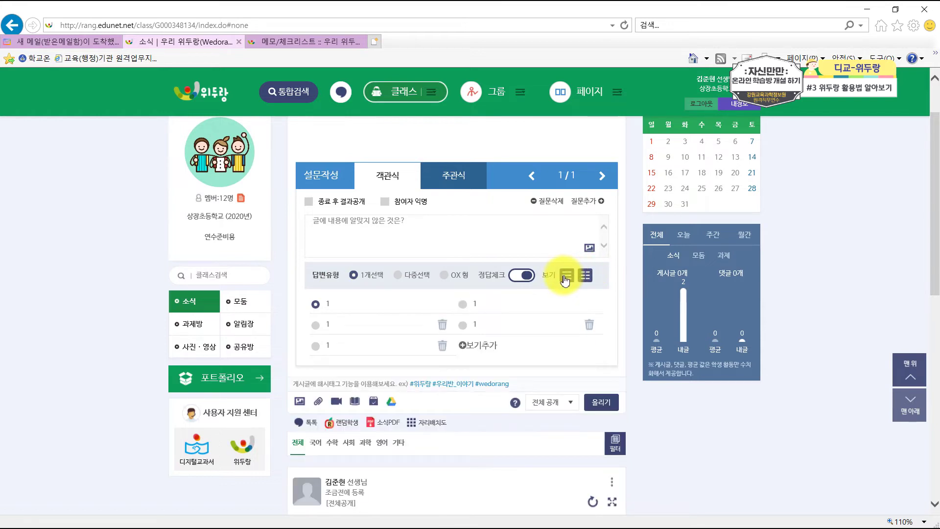
scroll(543, 269, "up", 1)
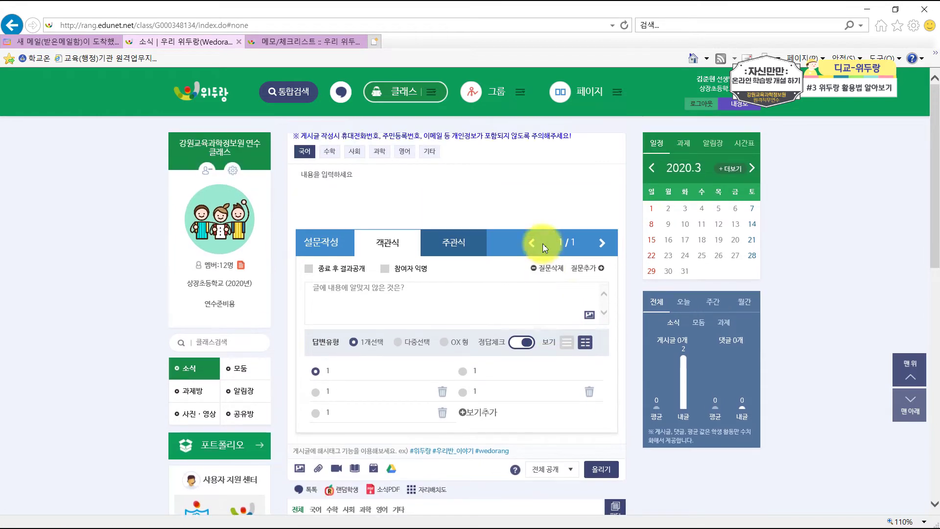
- Publish the multiple-choice survey post and take part in it by submitting option 1
scroll(588, 372, "down", 2)
left_click(598, 335)
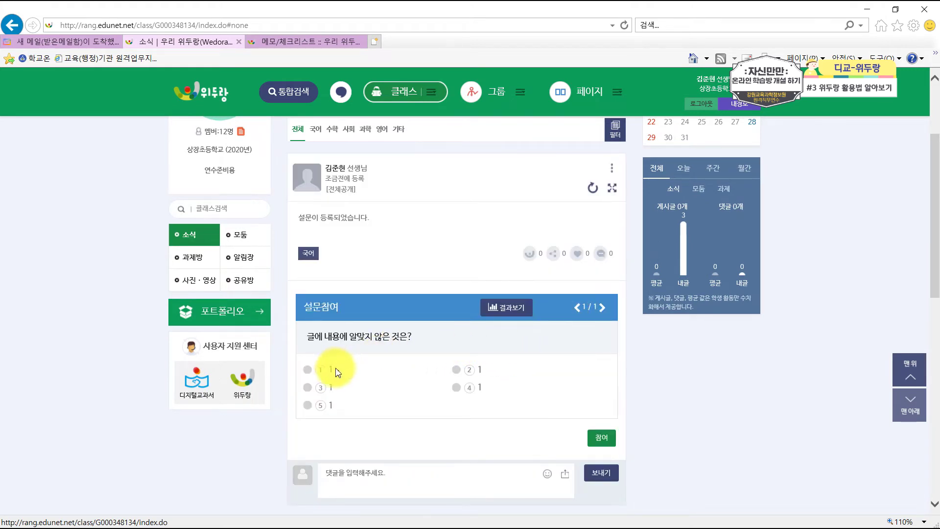
left_click(308, 370)
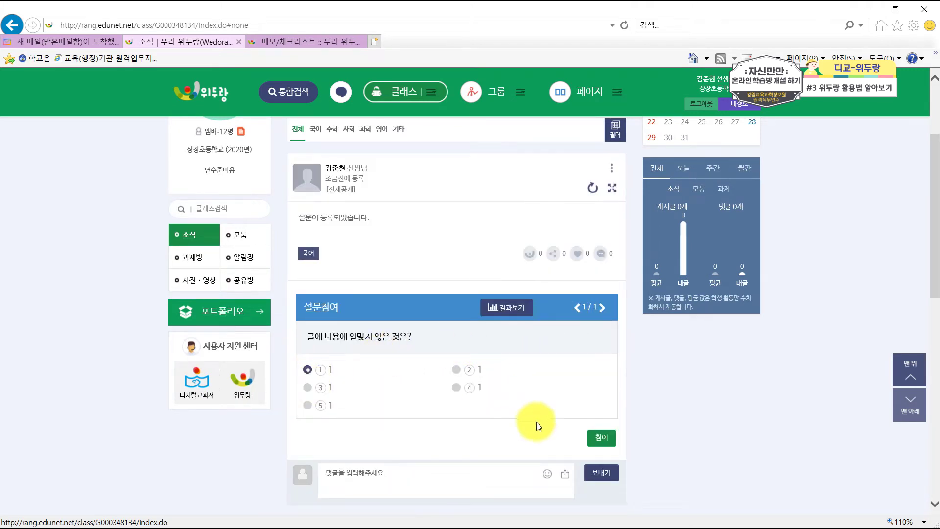
left_click(603, 436)
scroll(552, 361, "down", 4)
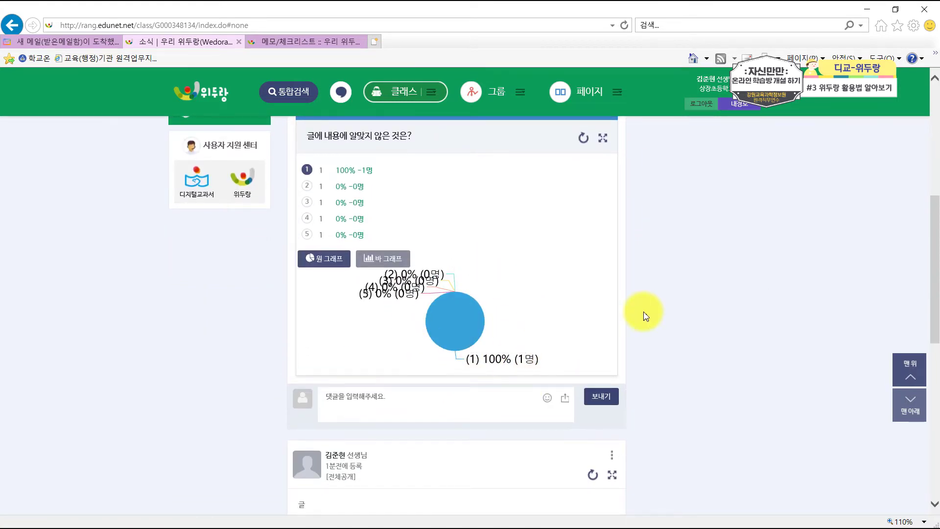
- Start another 국어 post with a short-answer (주관식) survey, enabling 종료 후 결과공개 and 참여자 익명
scroll(644, 313, "up", 1)
scroll(631, 314, "up", 5)
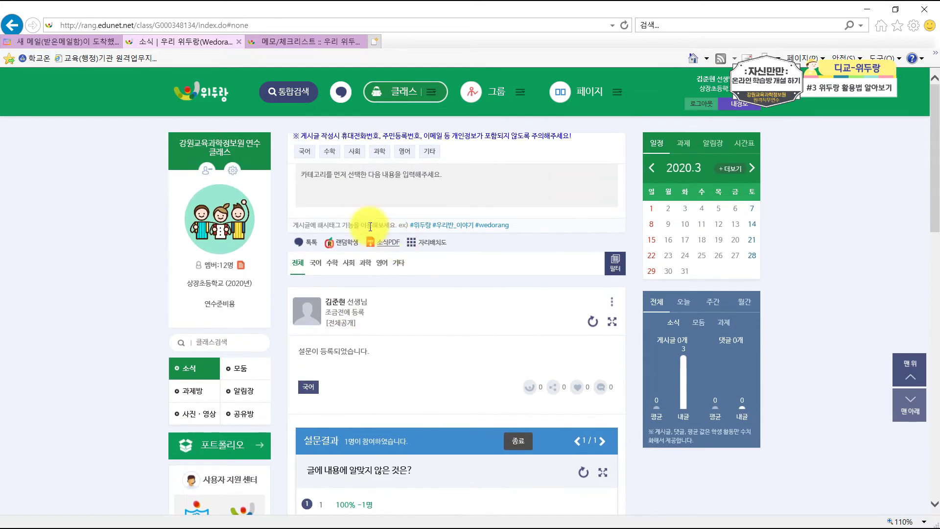
left_click(304, 151)
left_click(376, 249)
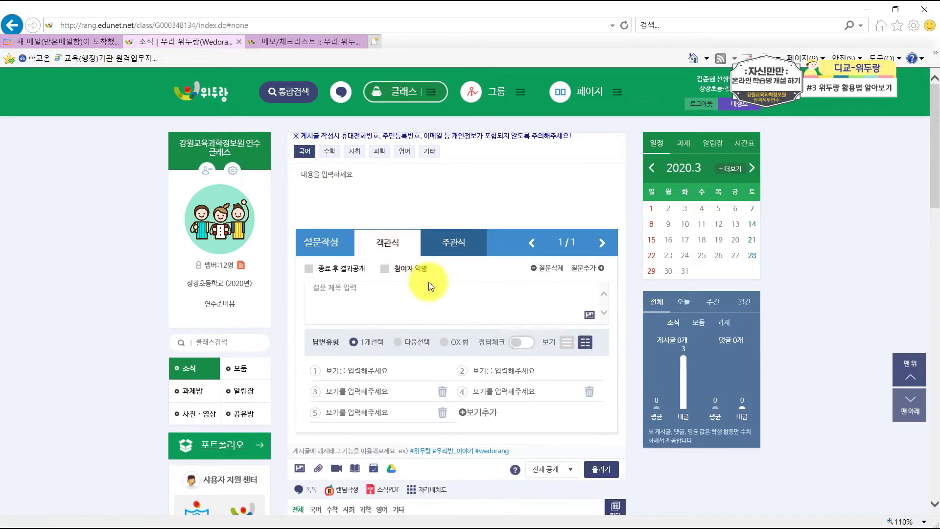
left_click(464, 251)
scroll(565, 273, "down", 1)
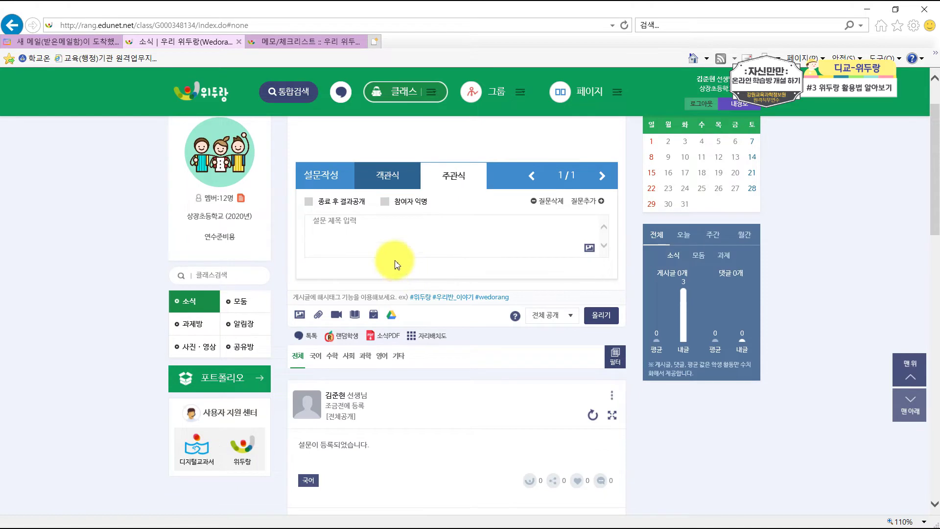
left_click(341, 234)
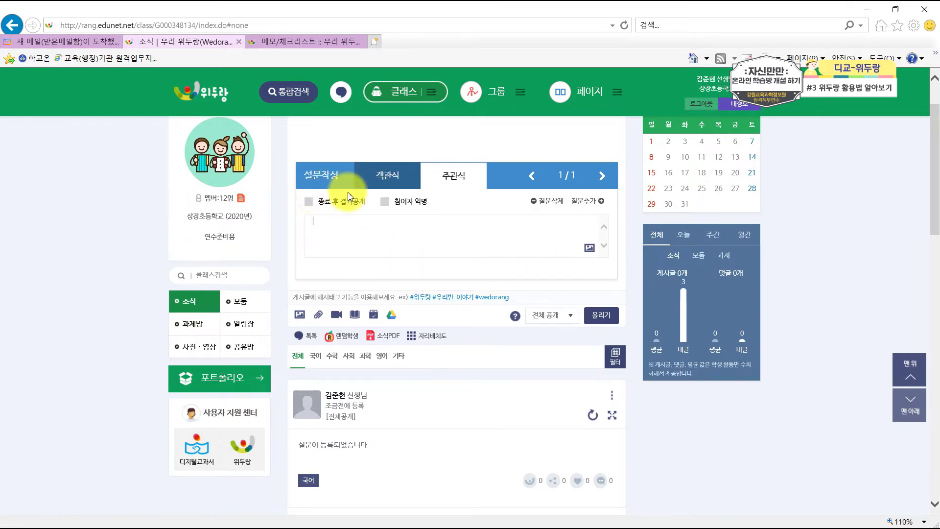
left_click(309, 203)
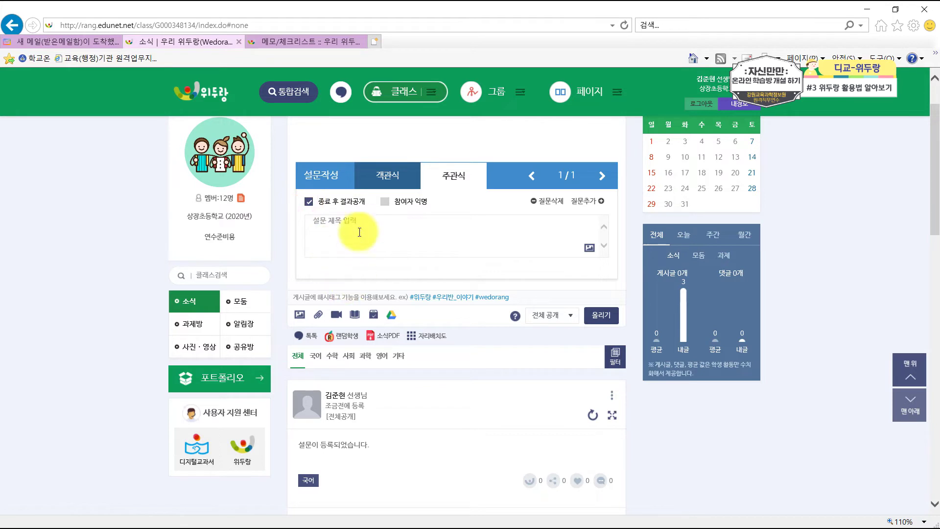
left_click(383, 203)
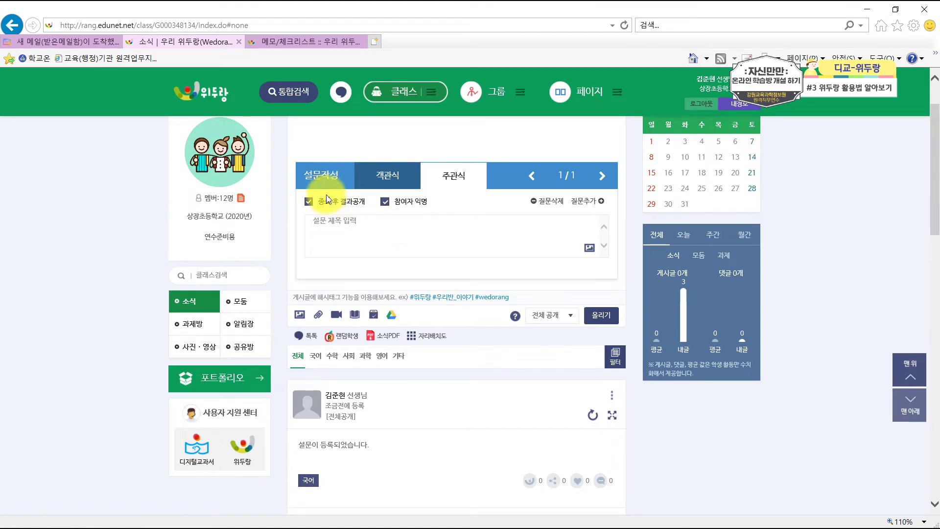
- Enter 문제 as the short-answer question and publish the survey post to the class feed
left_click(455, 243)
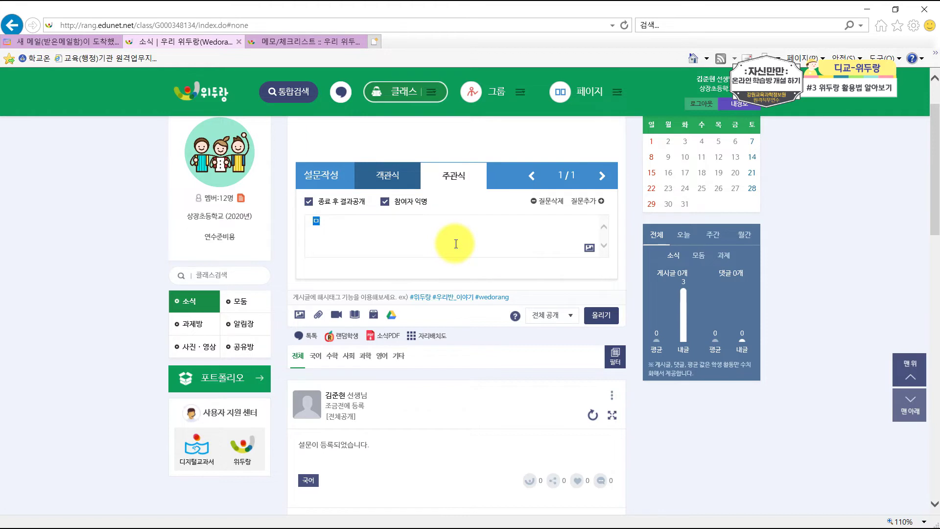
type("문제")
left_click(599, 313)
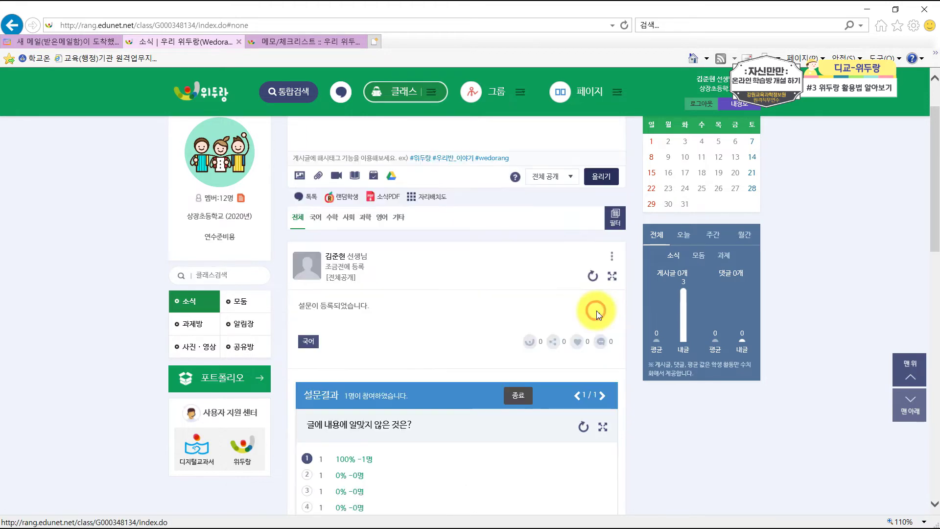
scroll(514, 314, "down", 2)
left_click(470, 371)
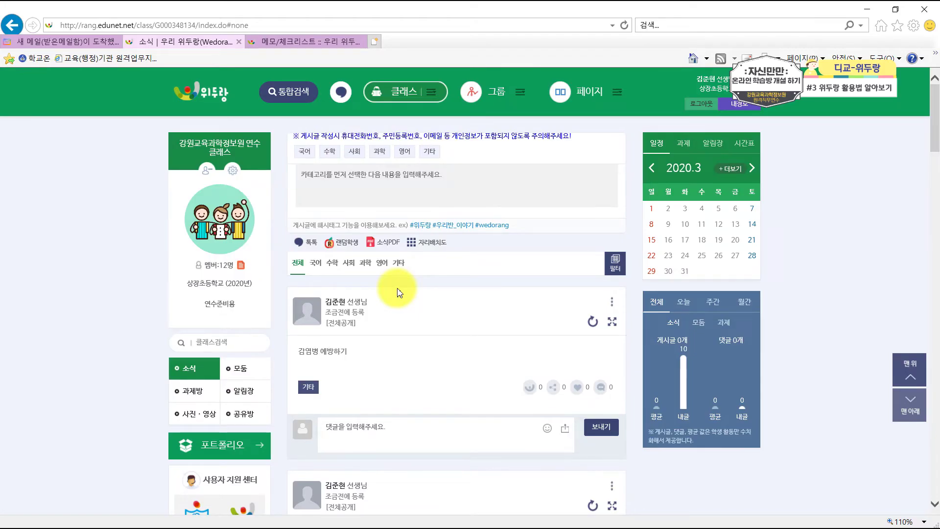
- Open the random student picker, view its student list, start a draw and close the picker
left_click(344, 249)
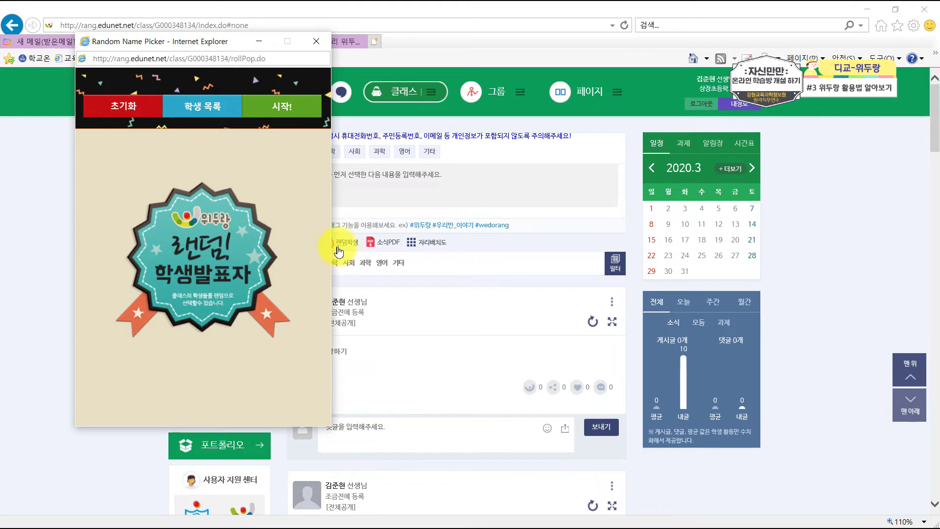
left_click(198, 105)
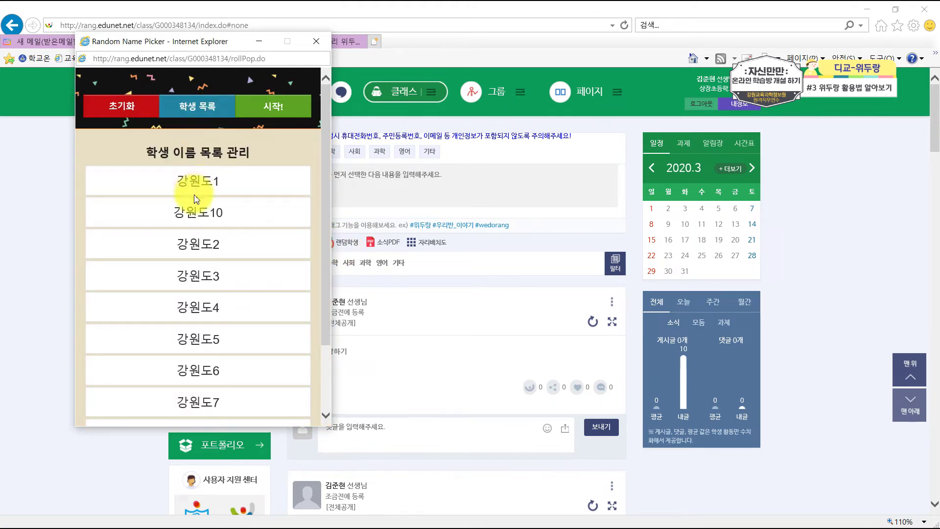
left_click(286, 100)
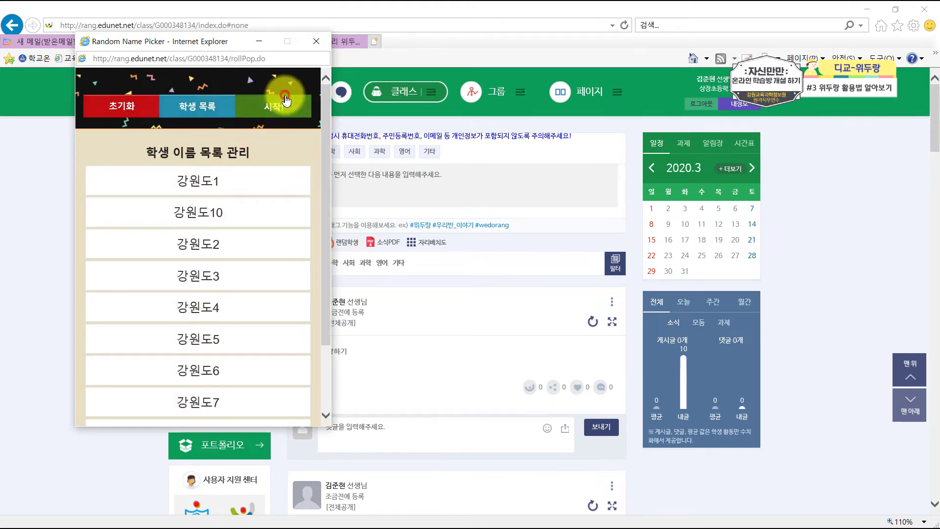
left_click(316, 42)
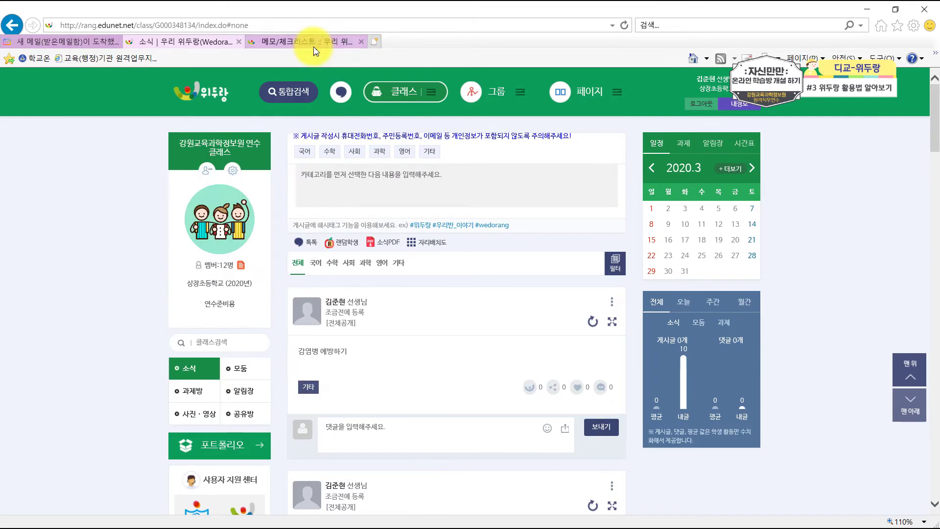
- Create a monthly post portfolio for 2020년 03월 titled 포트폴리오 with 강원도 as the author
left_click(382, 244)
left_click(559, 204)
type("포트폴리오")
key("Tab")
type("강원도")
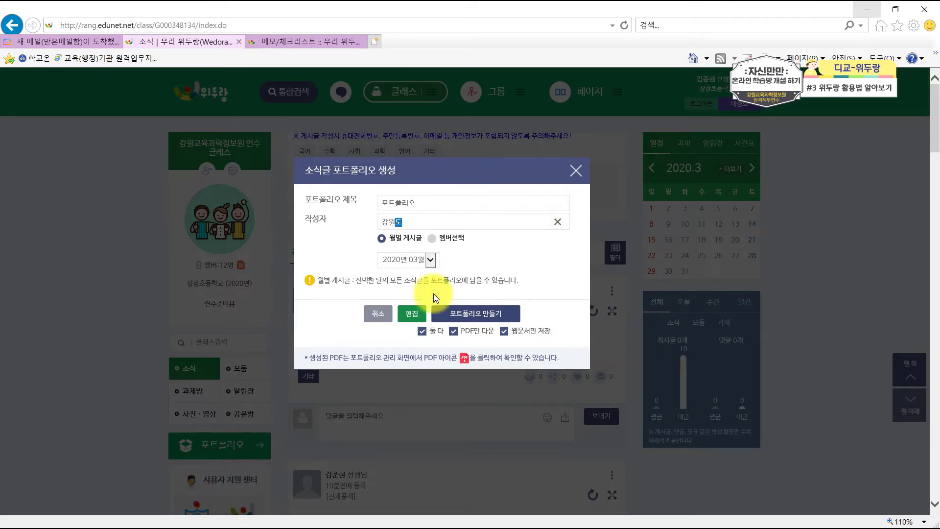
left_click(491, 318)
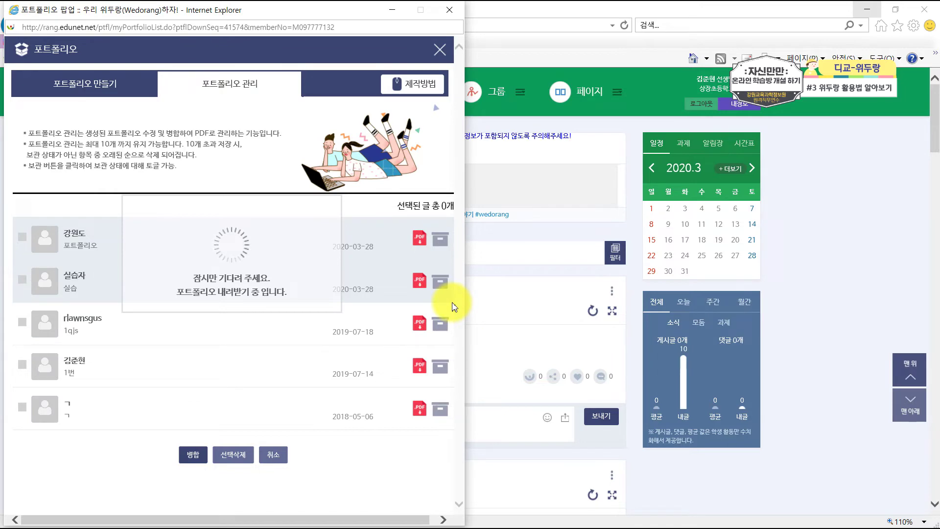
- Open the downloaded portfolio PDF and examine the class posts, surveys and learning materials collected in it
left_click(281, 510)
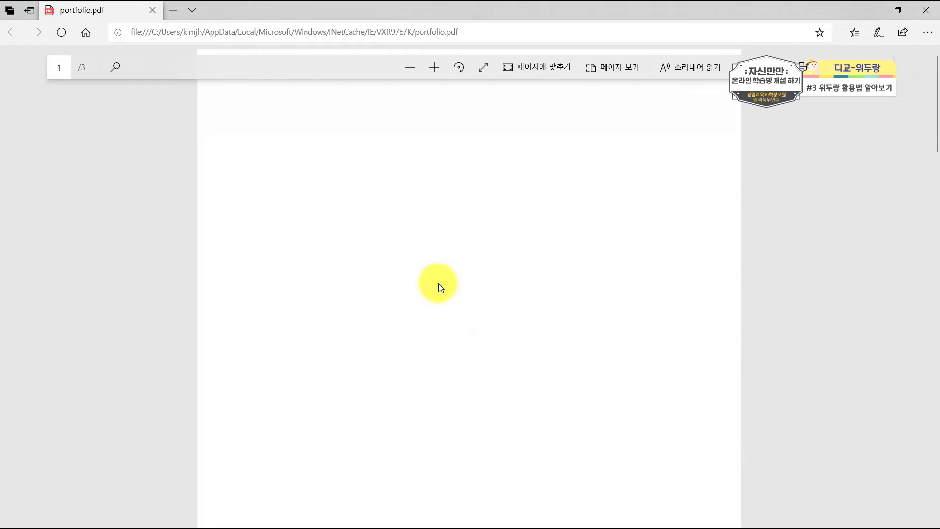
scroll(437, 284, "down", 3)
scroll(496, 282, "down", 8)
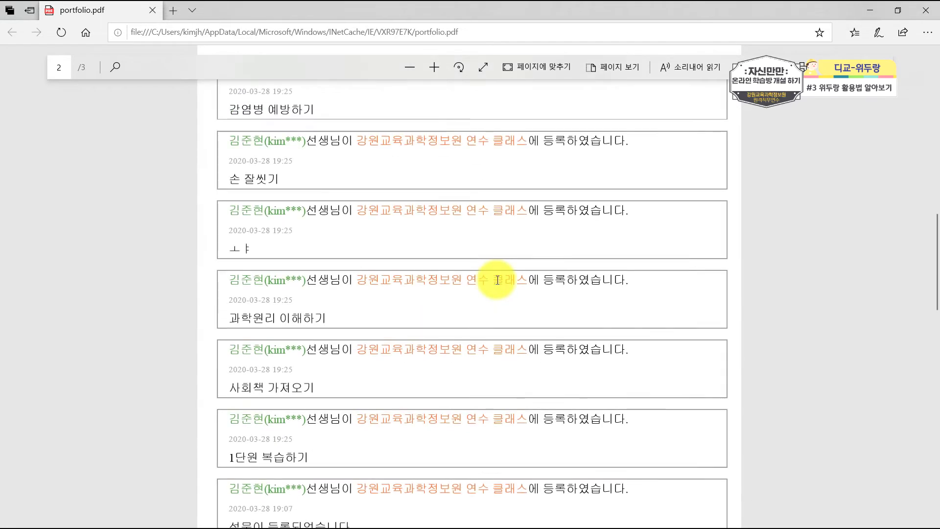
scroll(518, 271, "up", 1)
scroll(540, 262, "down", 3)
scroll(539, 260, "down", 8)
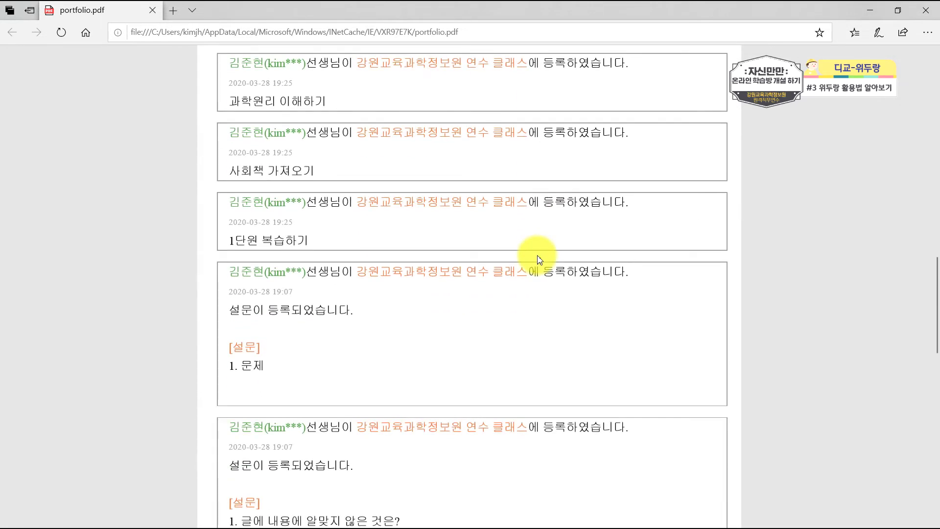
scroll(538, 260, "down", 9)
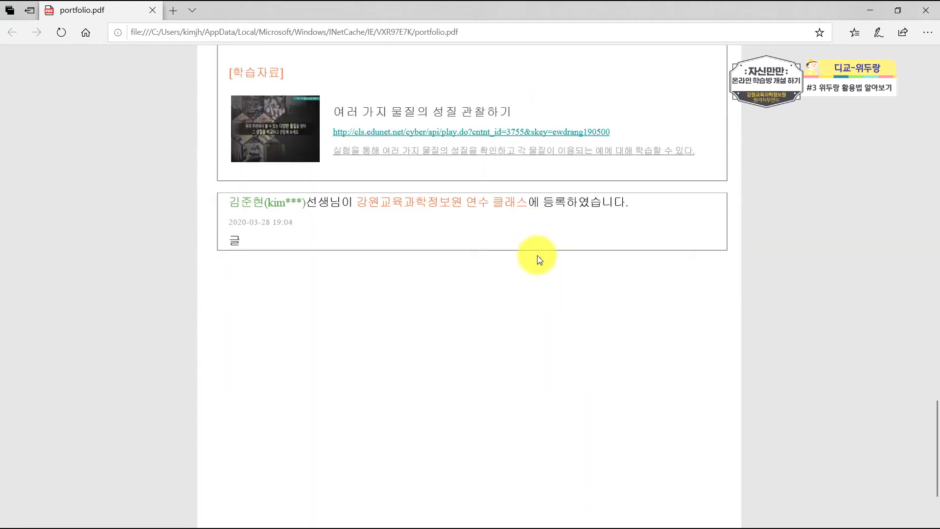
left_click(867, 10)
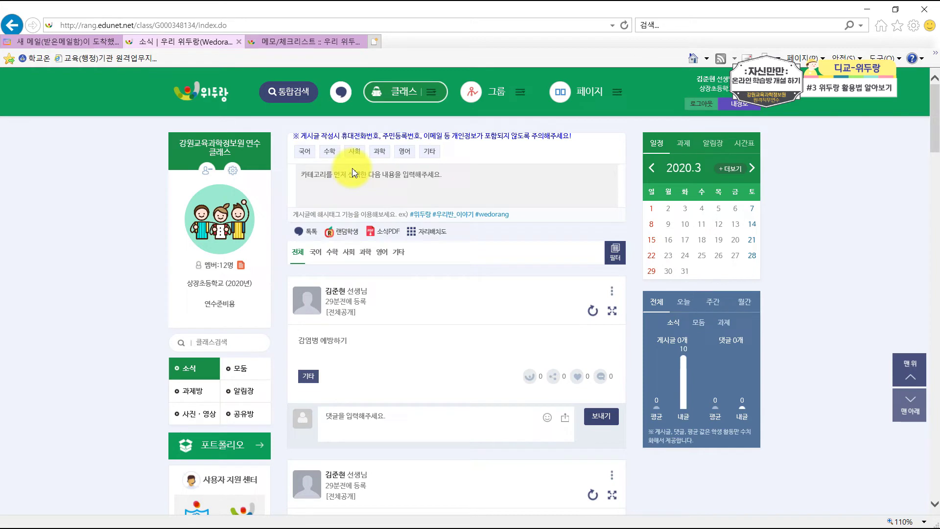
- Start a new group set in the class's 모둠 section and set the number of groups to three
scroll(381, 201, "down", 3)
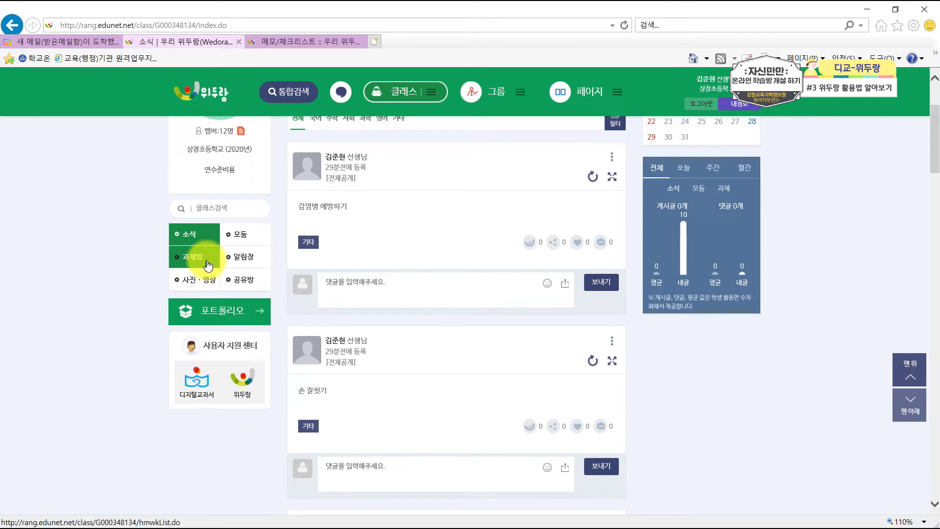
left_click(245, 232)
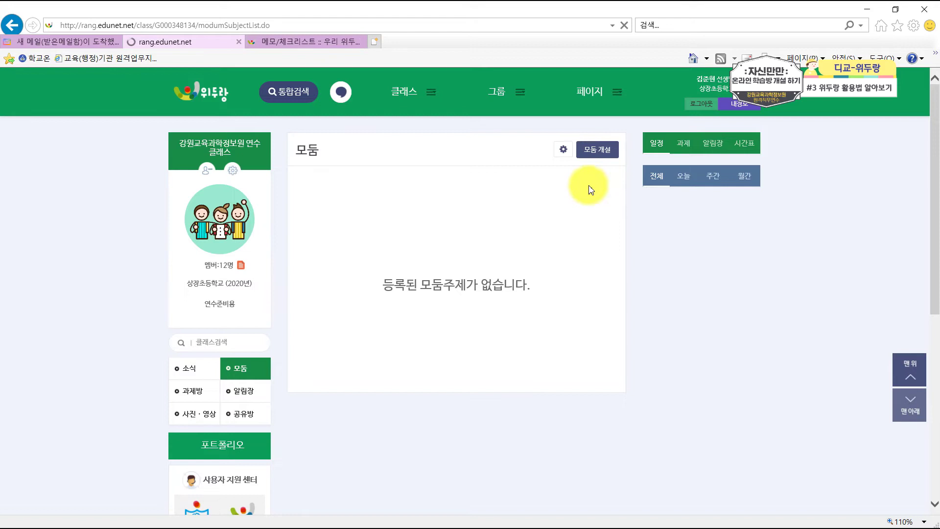
left_click(599, 153)
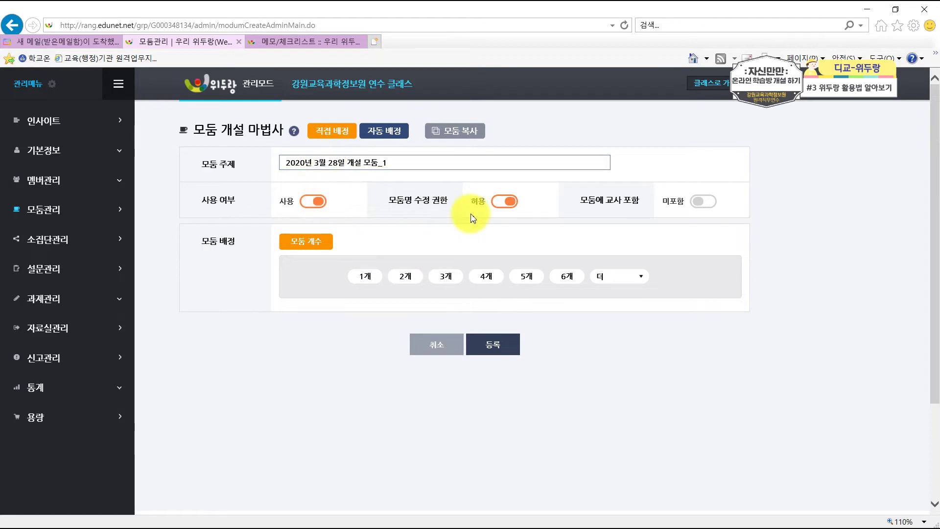
left_click(446, 276)
- Assign the members 강원도1 and 강원도10 to 1모둠
scroll(176, 339, "down", 4)
left_click(190, 205)
left_click(190, 219)
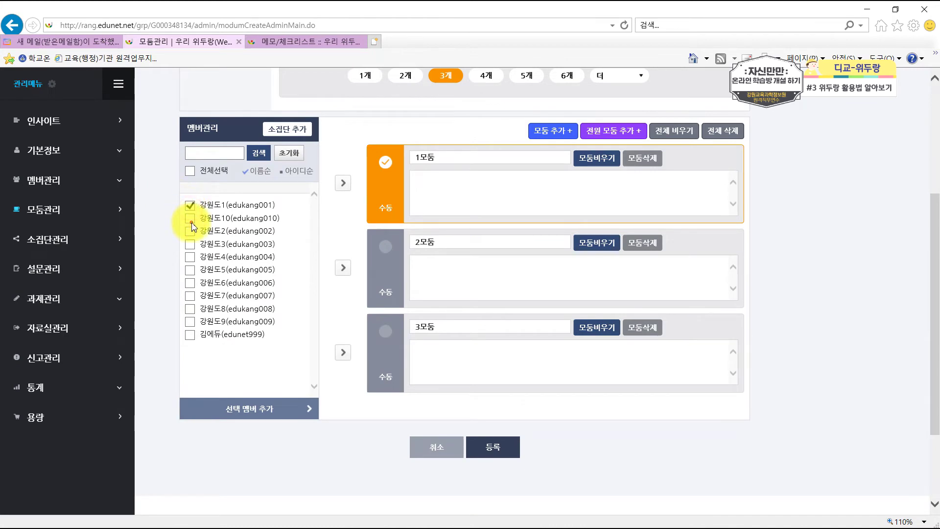
left_click(342, 183)
- Assign 강원도4 to 2모둠 and 강원도6 to 3모둠, and register the groups
left_click(190, 233)
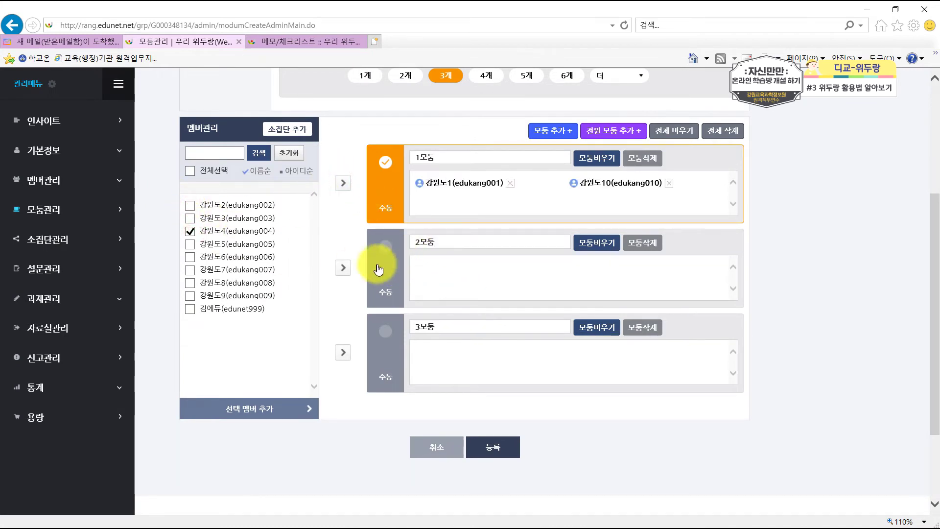
left_click(342, 266)
left_click(190, 269)
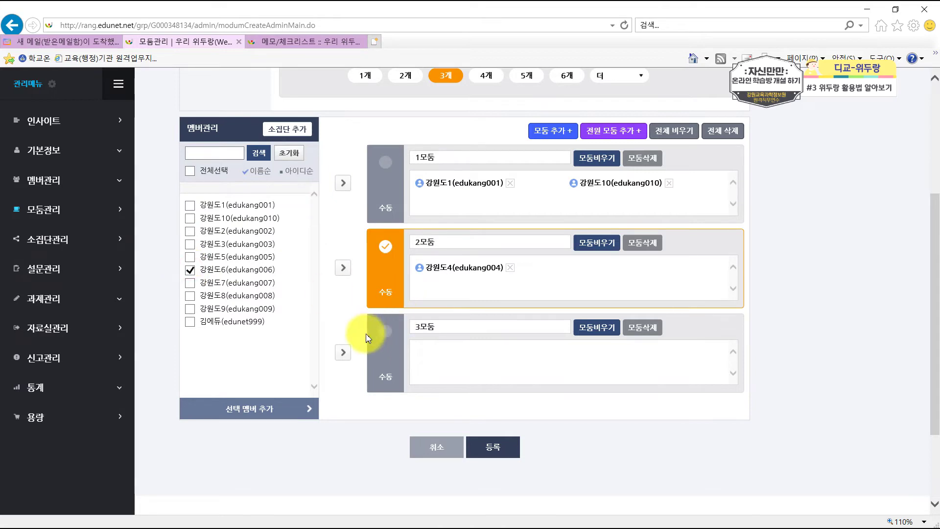
left_click(343, 352)
left_click(498, 447)
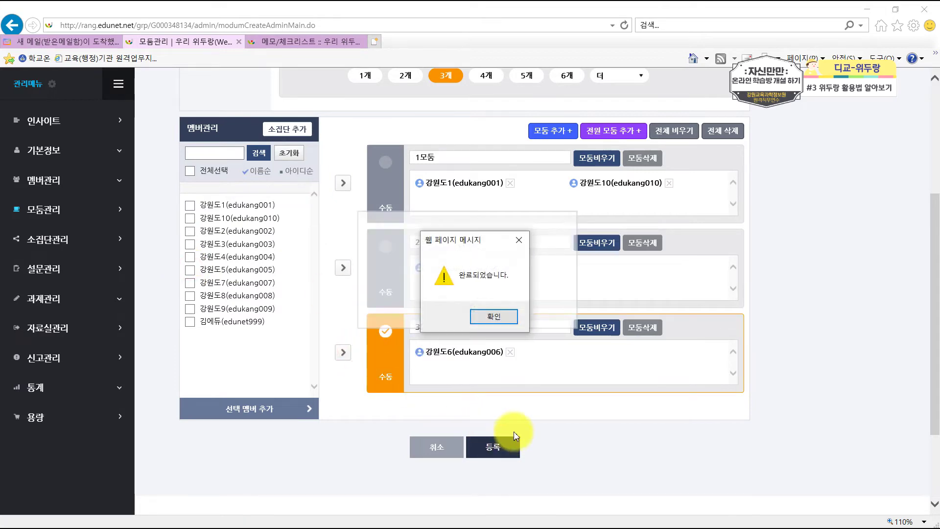
left_click(496, 316)
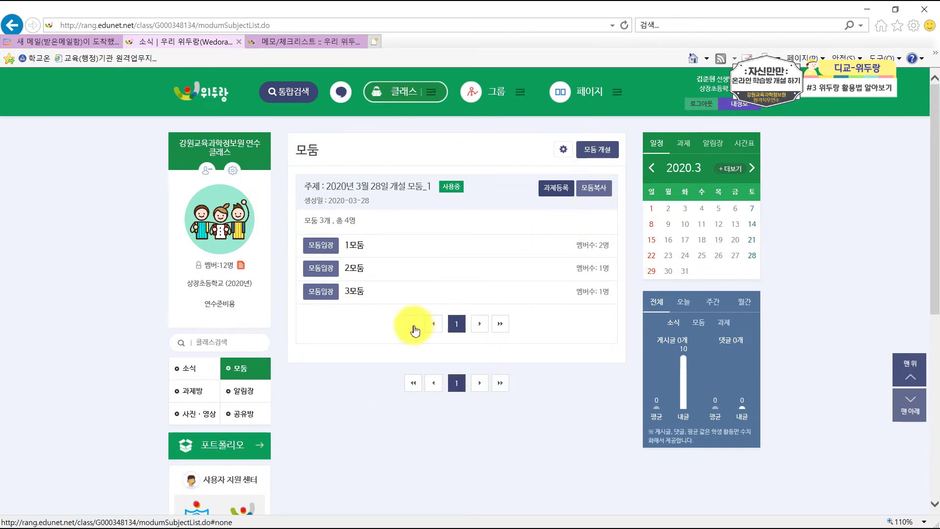
- Enter the 1모둠 board, examine its post form and group-sharing options, and return to the group list
left_click(329, 248)
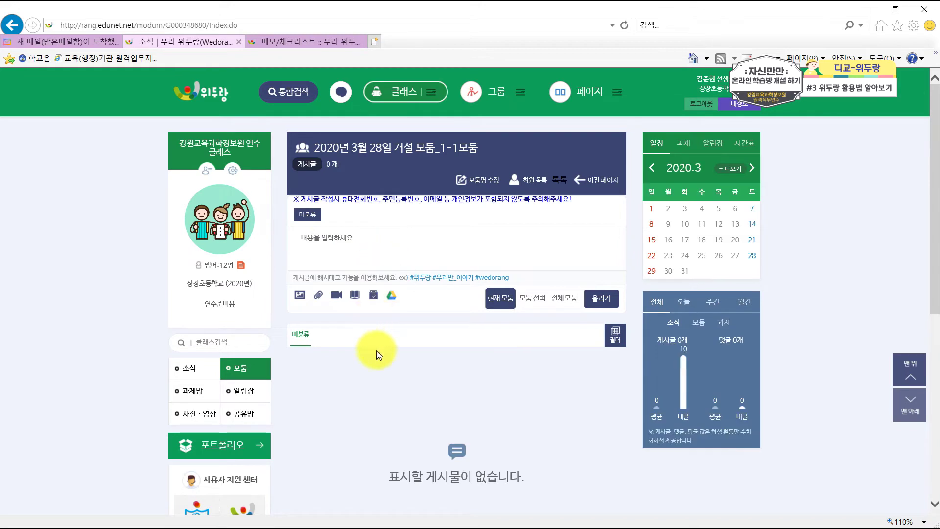
left_click(333, 249)
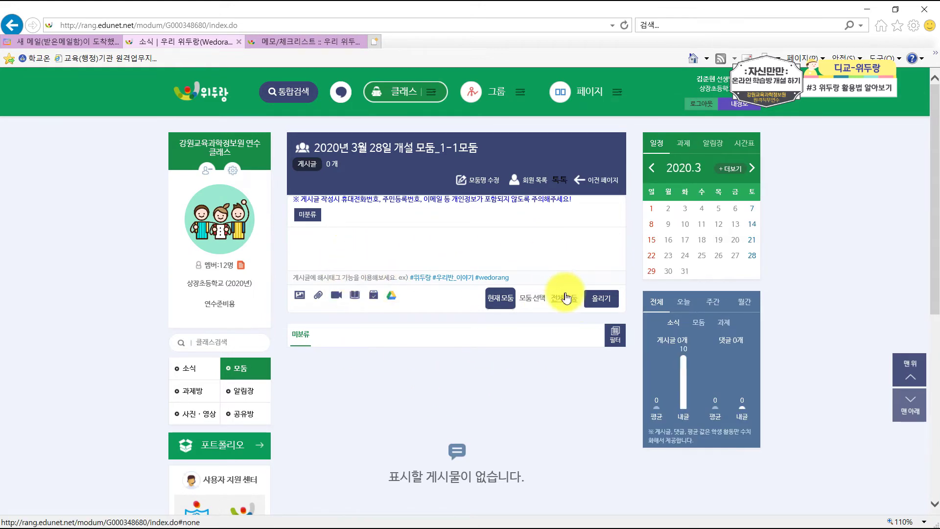
left_click(598, 182)
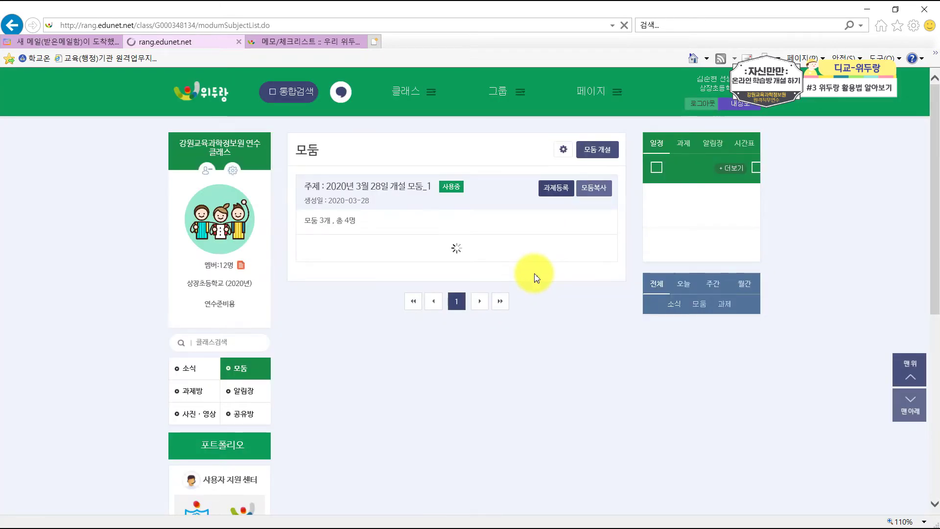
- Draft a group assignment titled 음식 with the content 먹은 음식을 적어보세요 and a submission period of 2020-03-28 to 2020-03-29
left_click(565, 195)
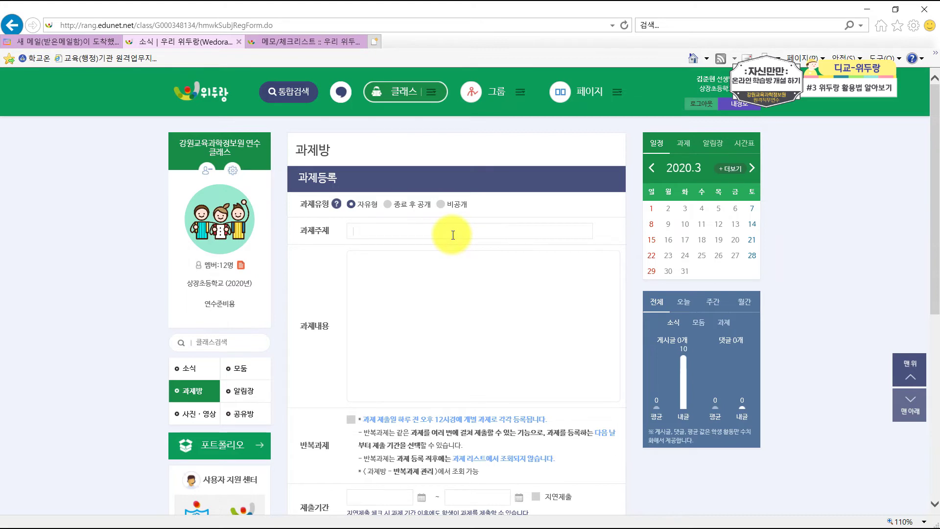
scroll(453, 235, "down", 3)
left_click(421, 363)
left_click(485, 477)
left_click(518, 363)
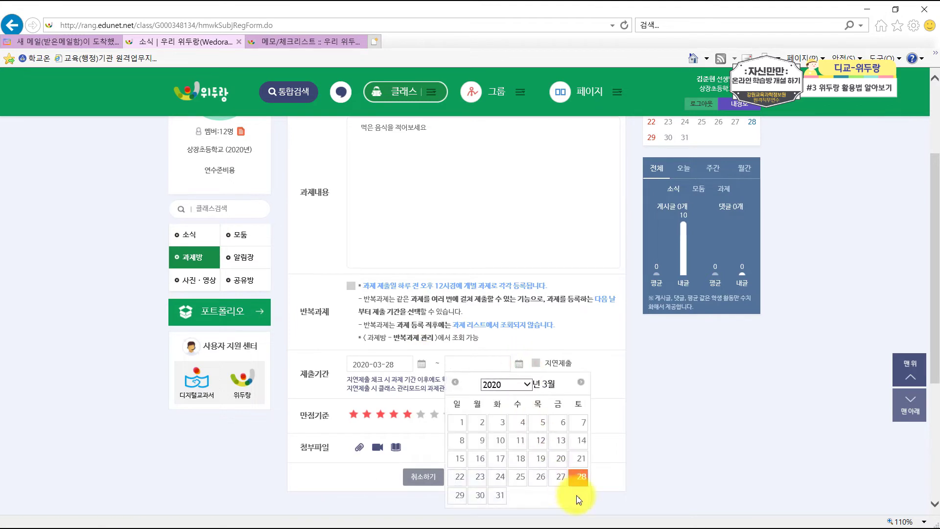
left_click(460, 494)
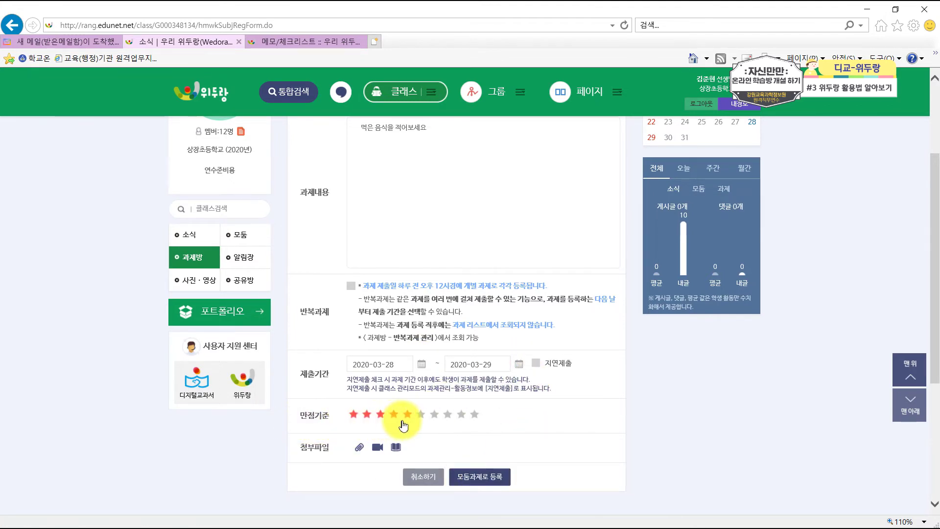
- Register the 음식 assignment as a group assignment for 1모둠, 2모둠 and 3모둠
left_click(472, 477)
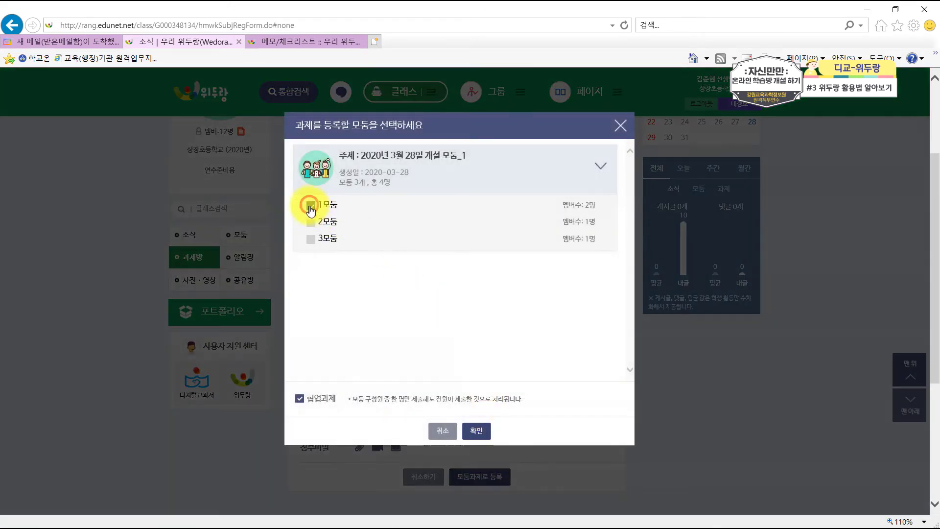
left_click(311, 222)
left_click(311, 240)
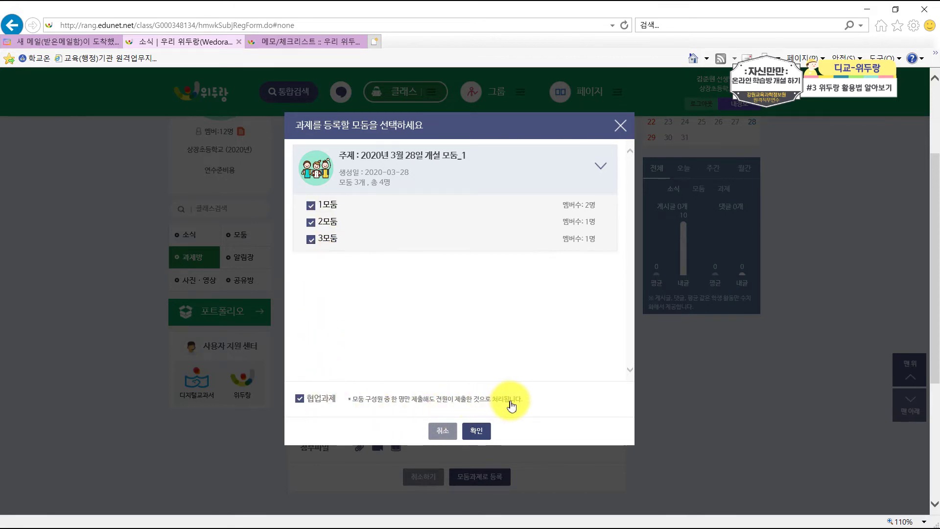
left_click(317, 400)
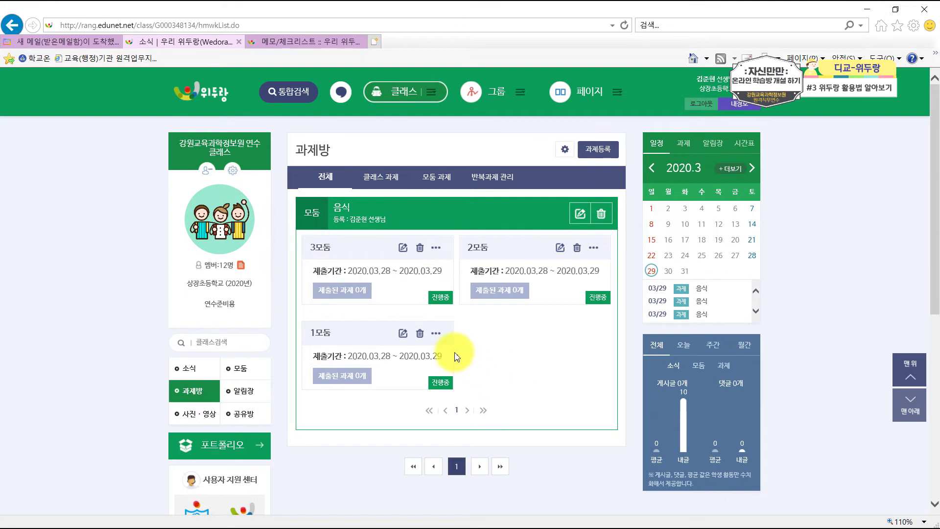
- Register a new class assignment in 과제방 with both the start and end of the submission period set to 2020-03-28
left_click(192, 395)
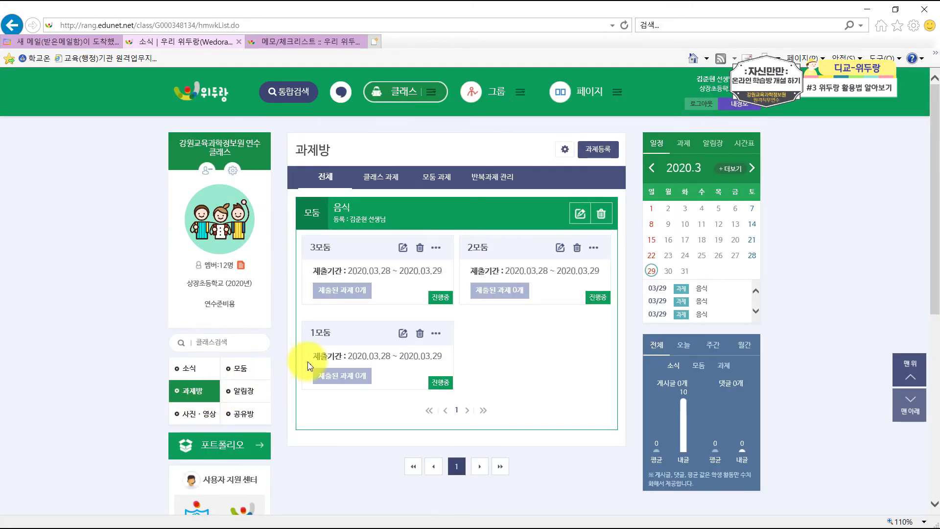
left_click(391, 184)
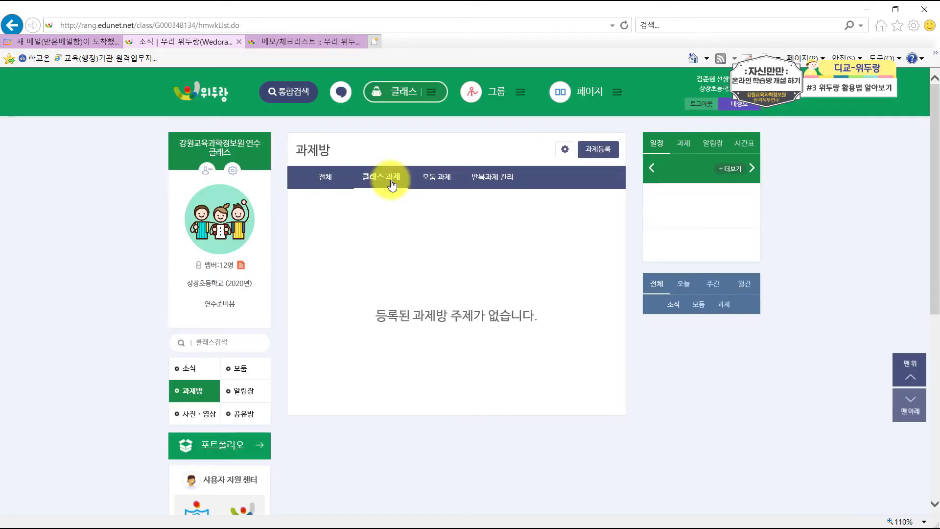
left_click(598, 149)
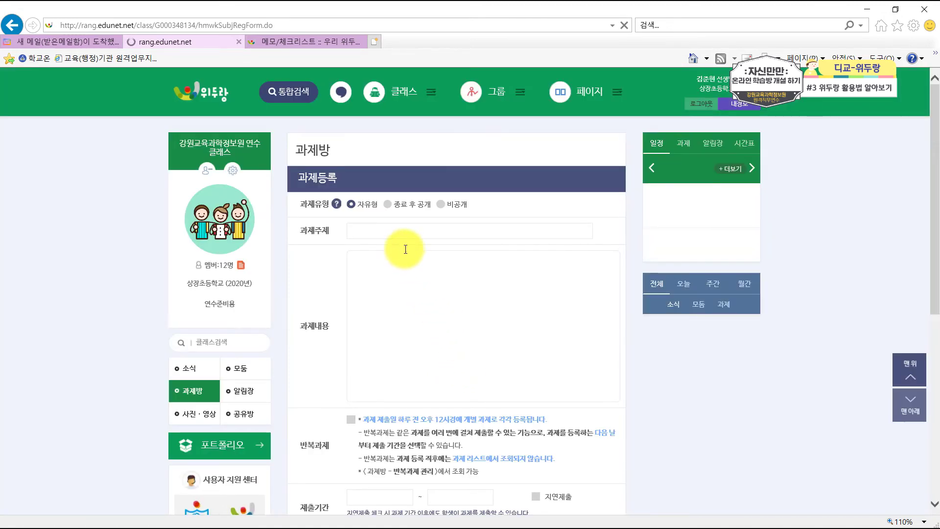
left_click(399, 236)
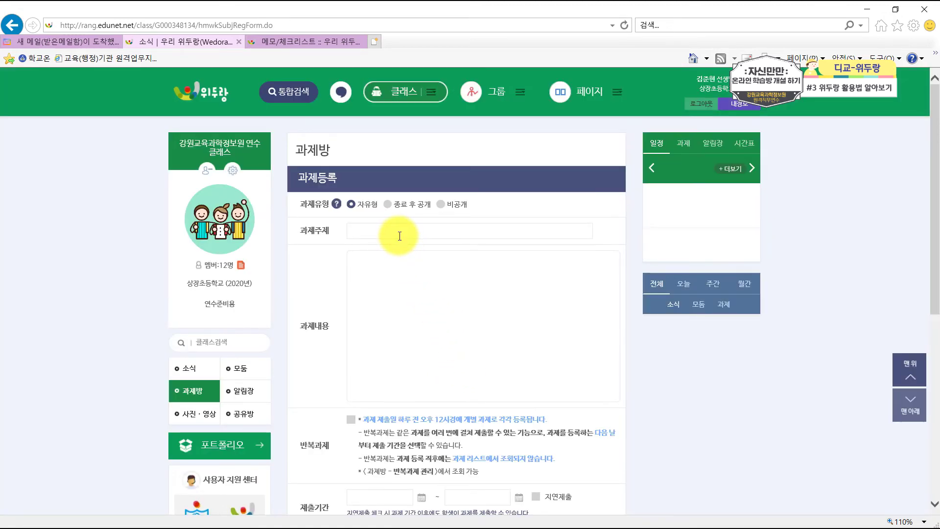
scroll(411, 304, "down", 4)
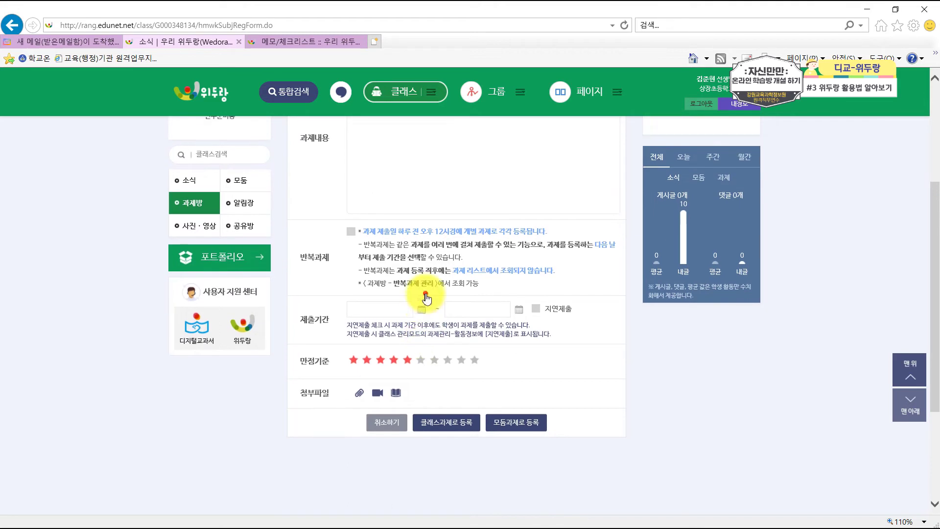
left_click(421, 304)
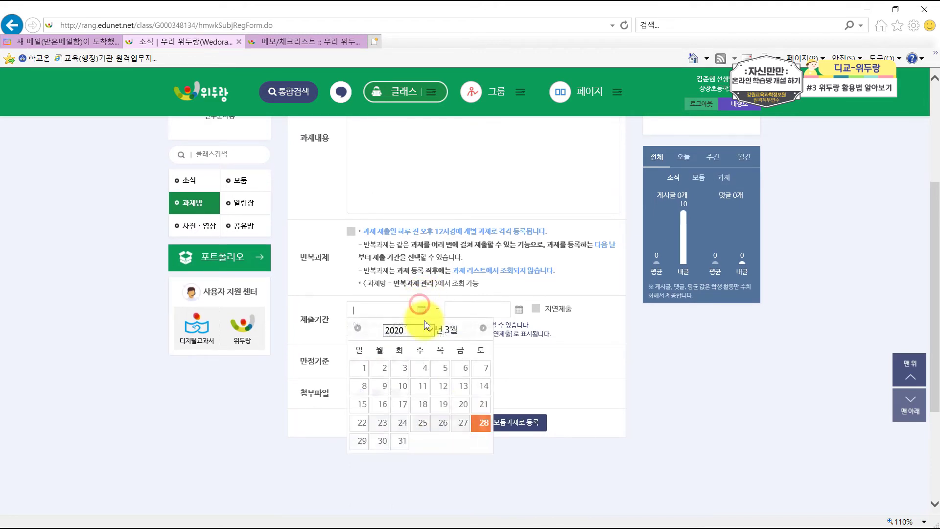
left_click(482, 424)
left_click(518, 310)
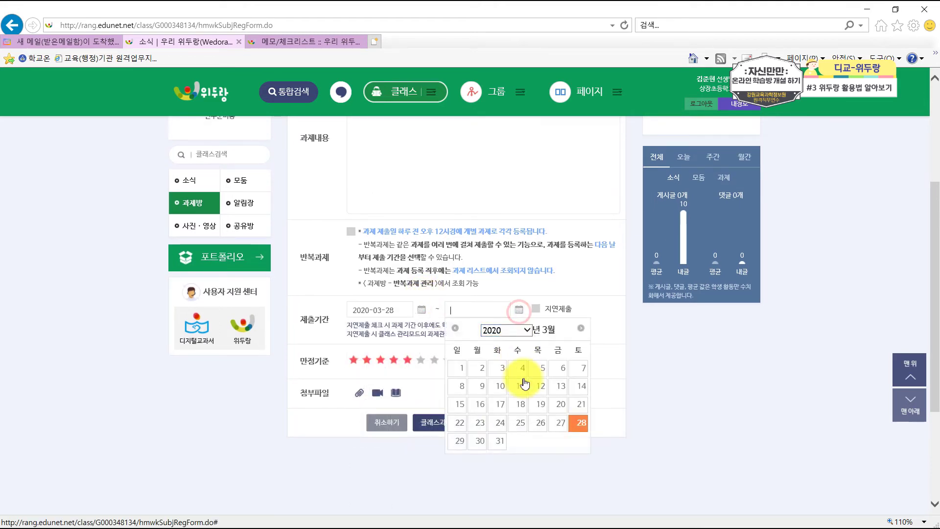
left_click(579, 426)
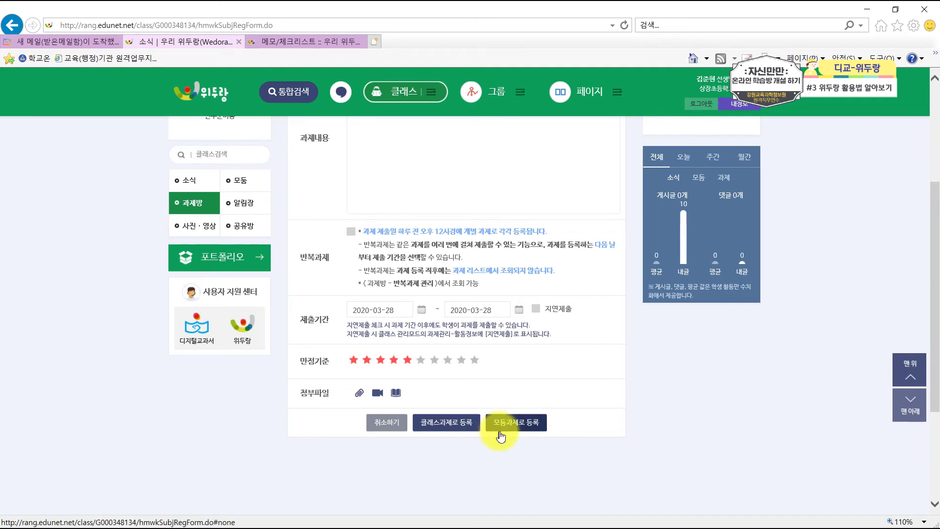
left_click(450, 427)
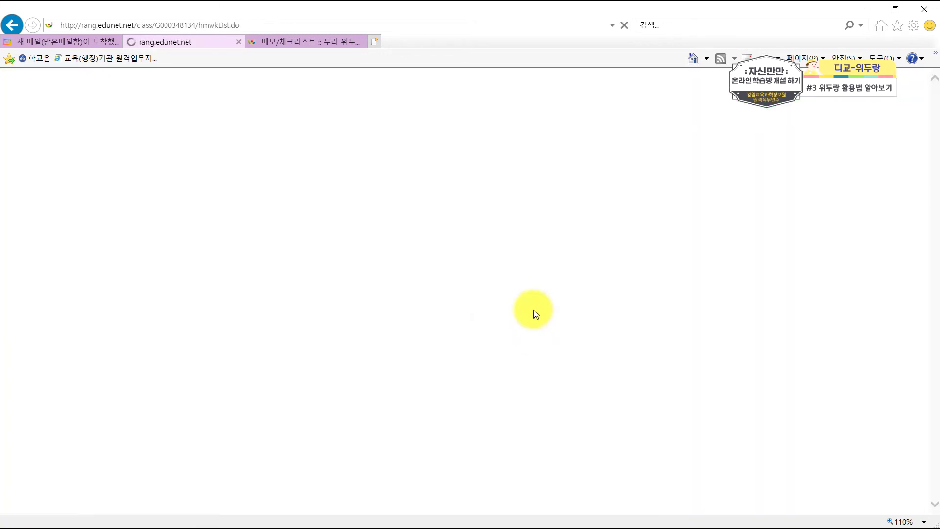
- Open the 3모둠 board from the class's 모둠 section in the student account
scroll(267, 353, "down", 3)
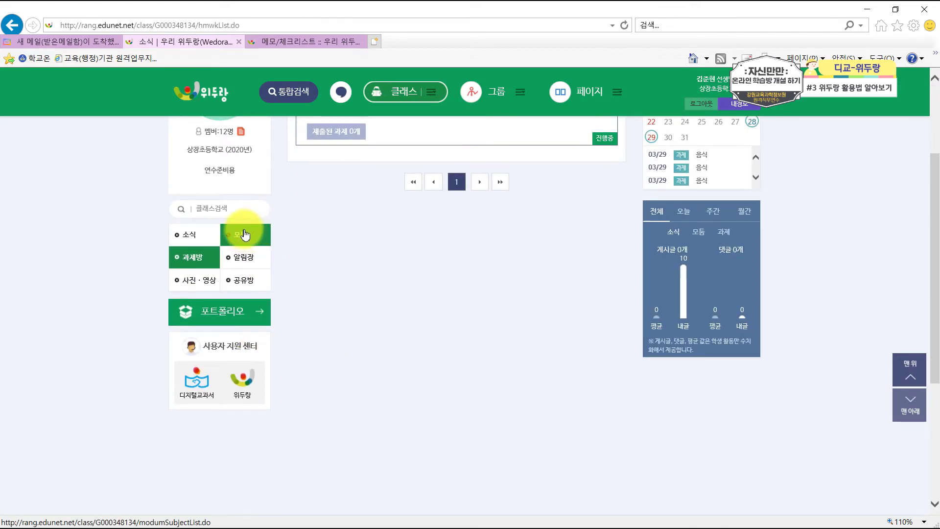
scroll(451, 258, "up", 3)
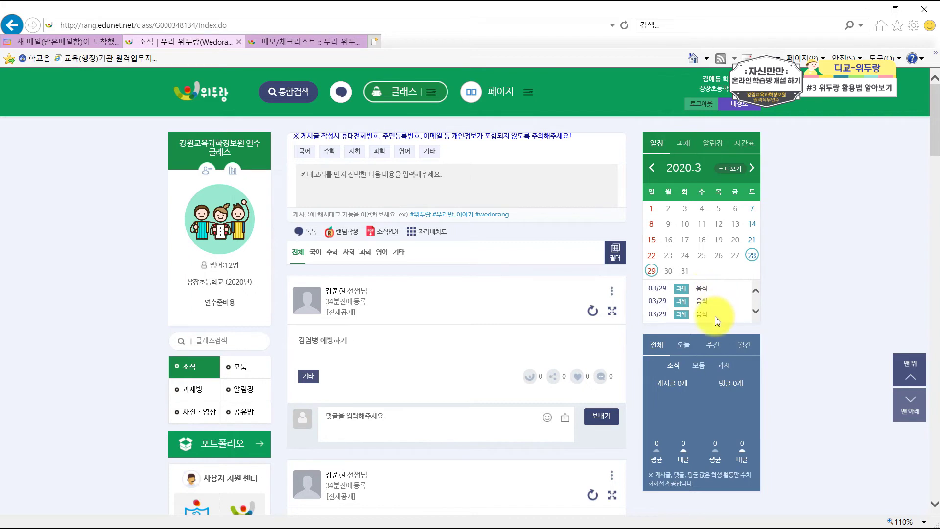
left_click(234, 377)
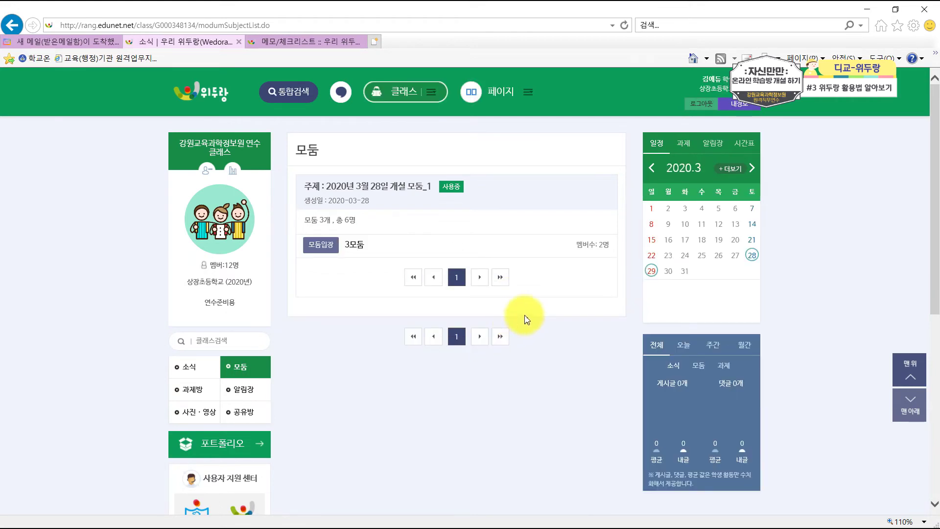
left_click(324, 244)
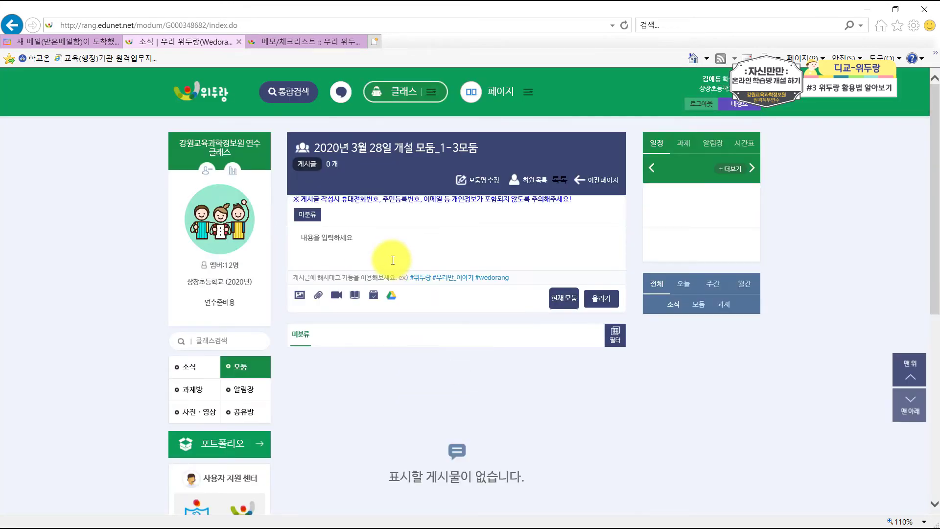
- Publish a post reading dmlrus on the 3모둠 board, check its comment area and return to the group list
left_click(326, 247)
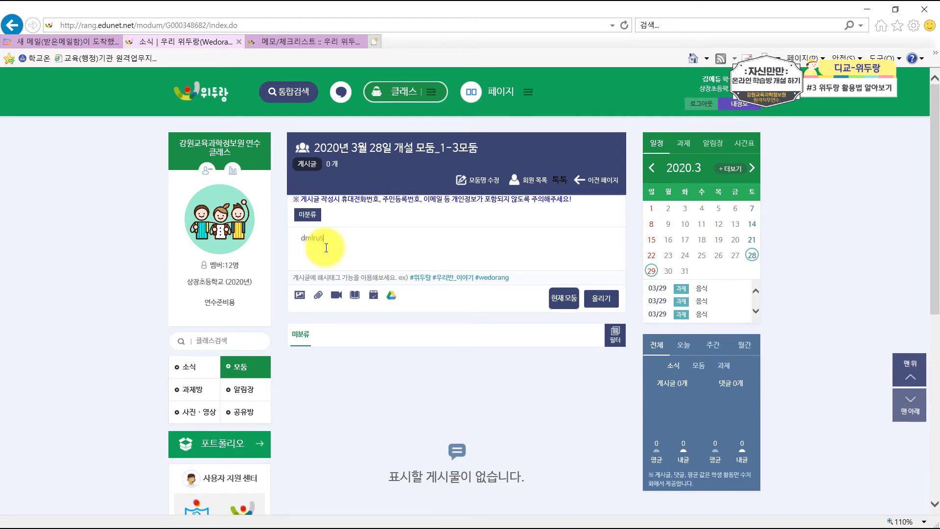
left_click(598, 304)
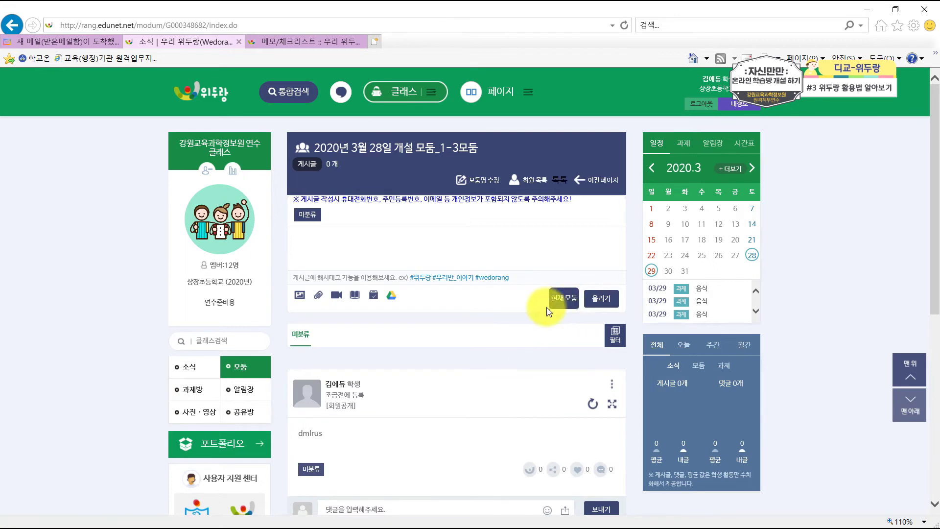
scroll(493, 336, "down", 1)
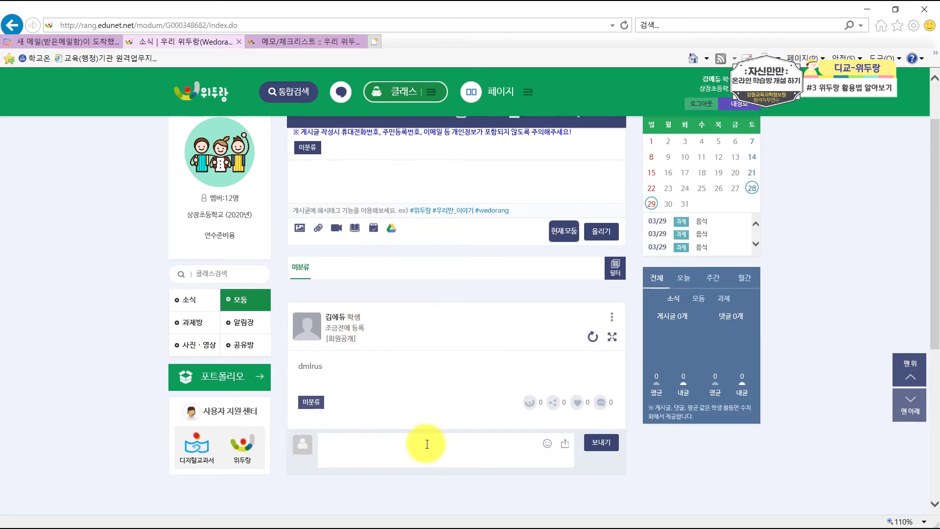
scroll(581, 366, "up", 1)
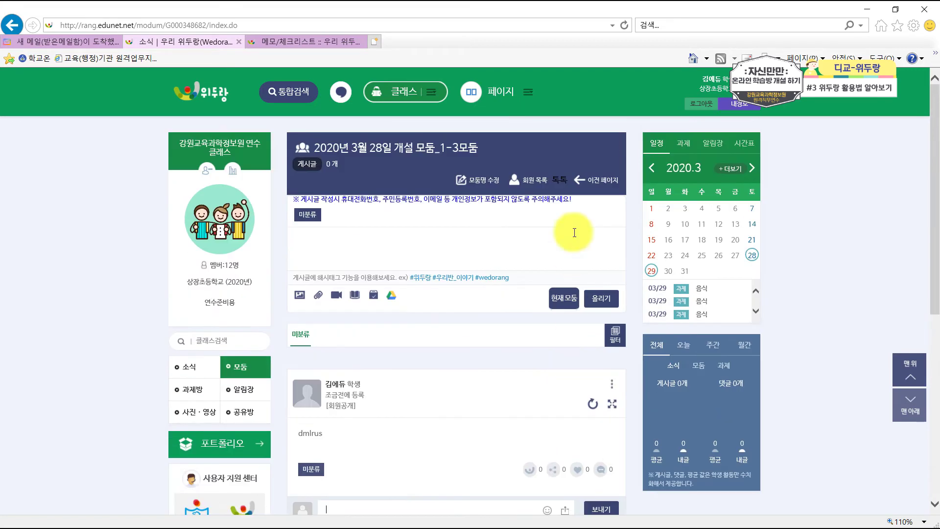
left_click(607, 185)
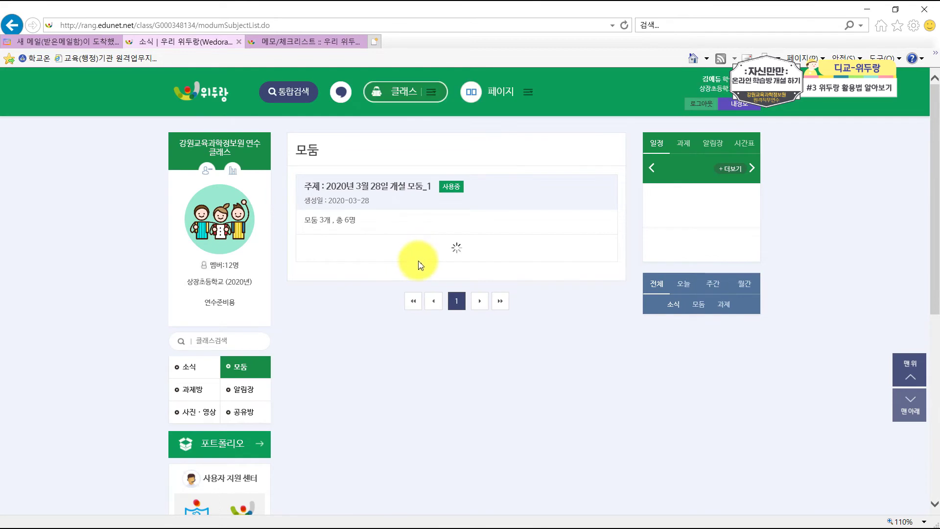
- Submit work for the 3모둠 음식 assignment in 과제방 with the title 제목 and the content 과제
scroll(420, 264, "down", 1)
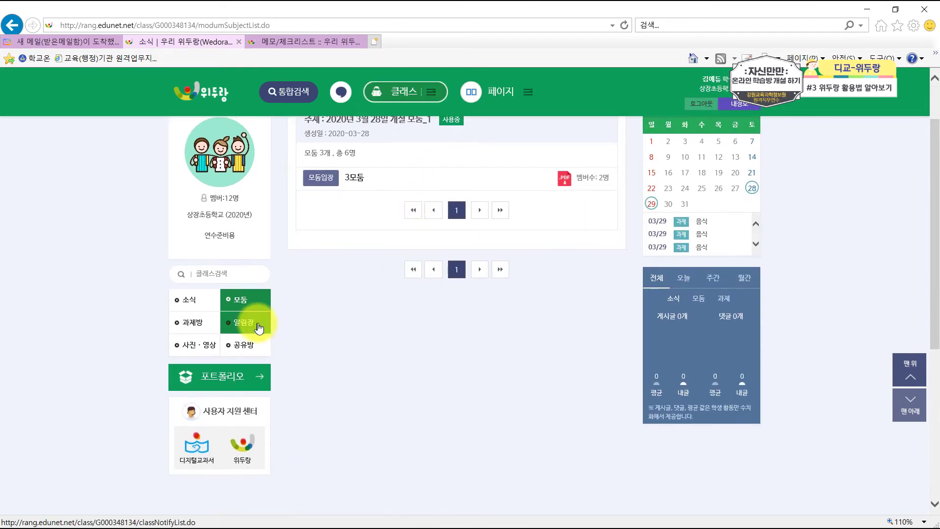
left_click(201, 326)
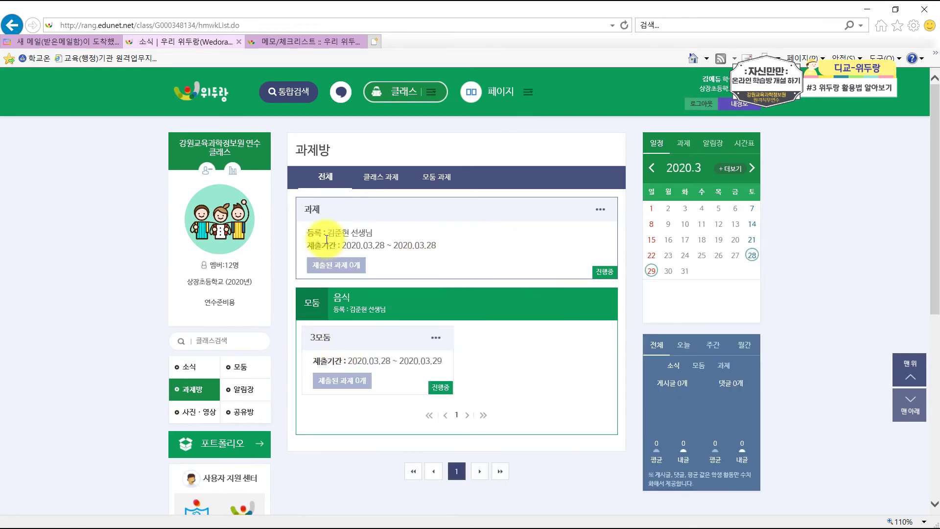
left_click(322, 344)
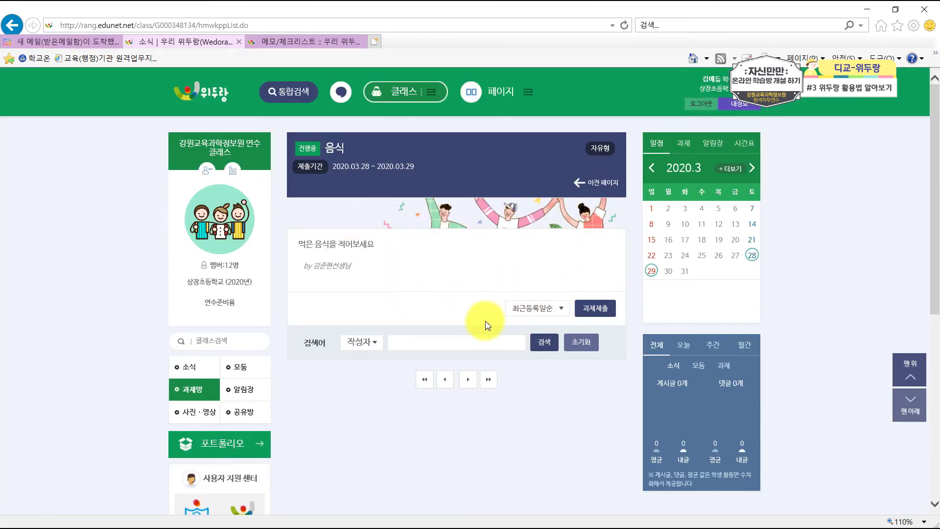
left_click(594, 309)
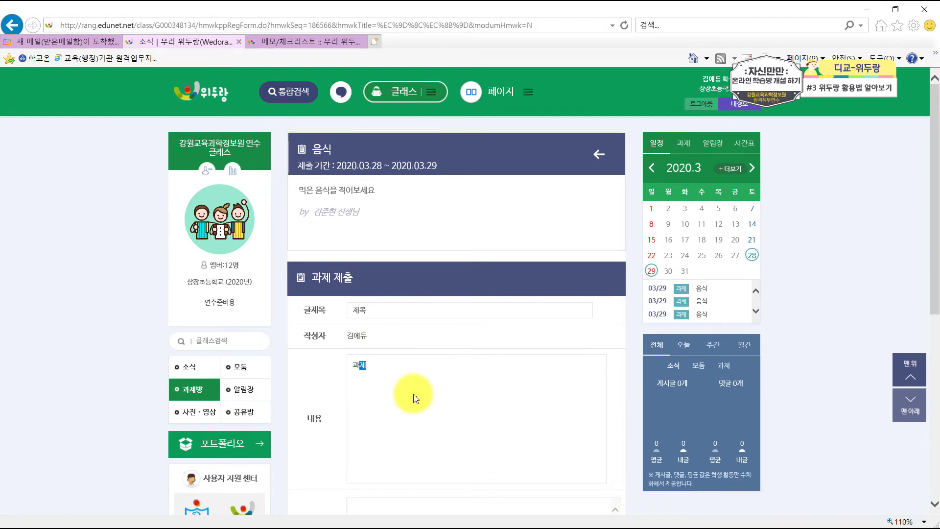
scroll(413, 397, "down", 4)
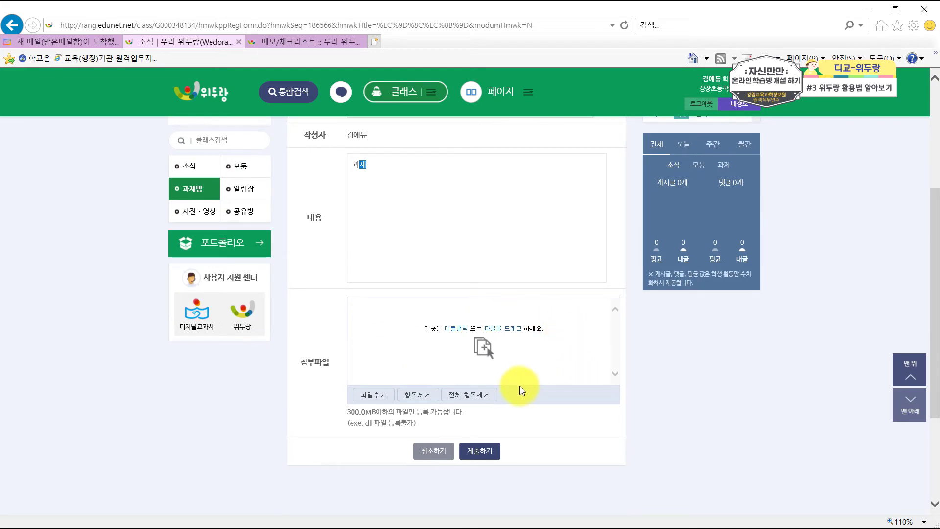
left_click(481, 452)
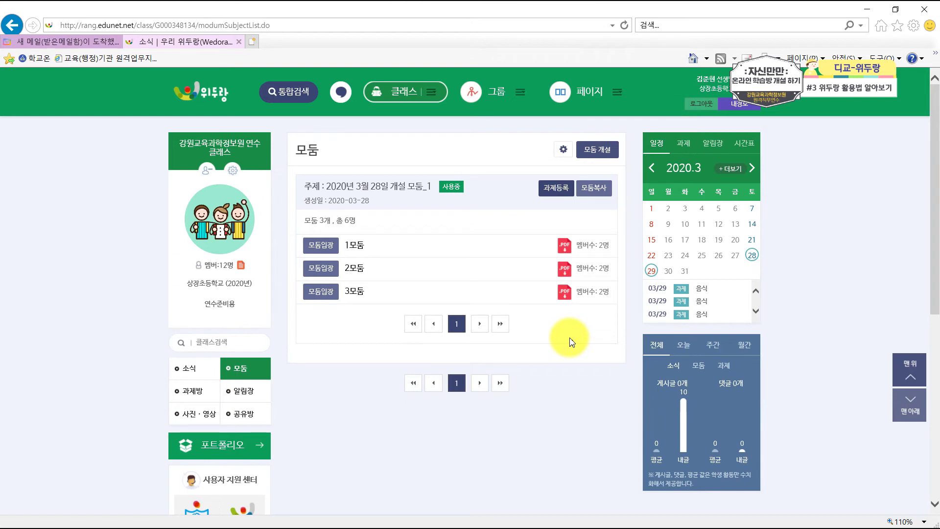
- Review the student posts and comment areas on the 1모둠 board in the teacher account, and return to the group list
left_click(336, 250)
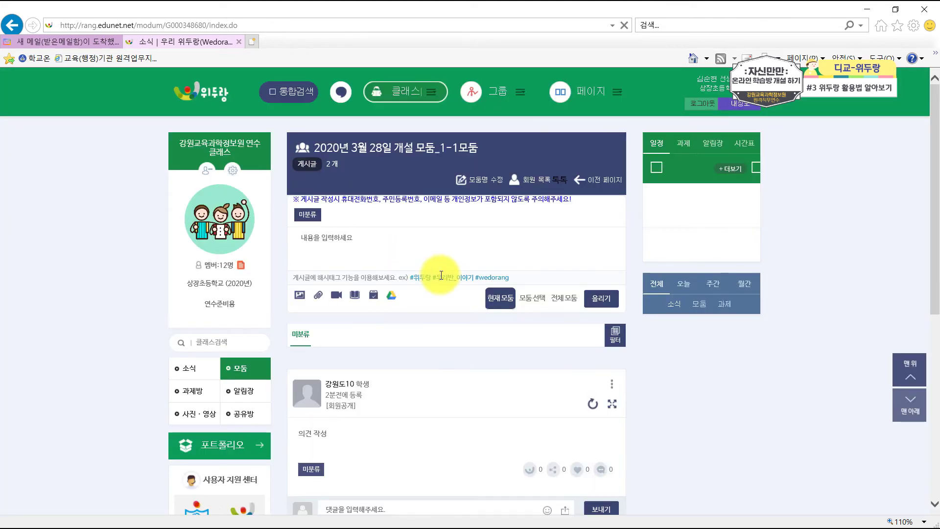
scroll(441, 275, "down", 3)
scroll(313, 211, "down", 2)
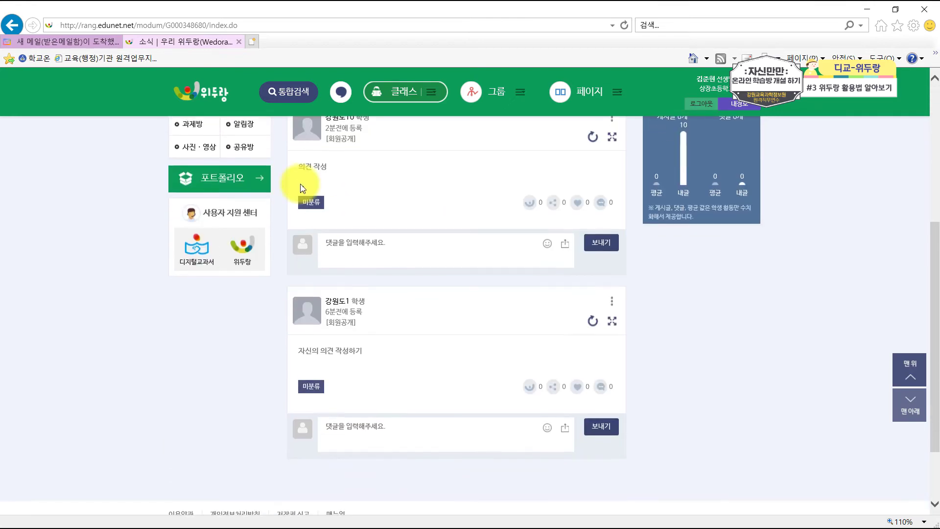
scroll(553, 313, "up", 1)
left_click(439, 311)
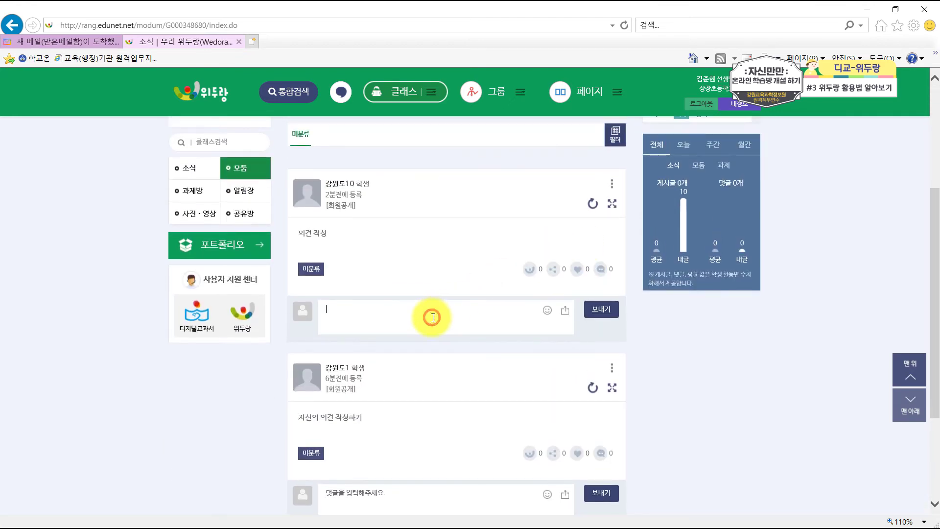
scroll(482, 341, "up", 1)
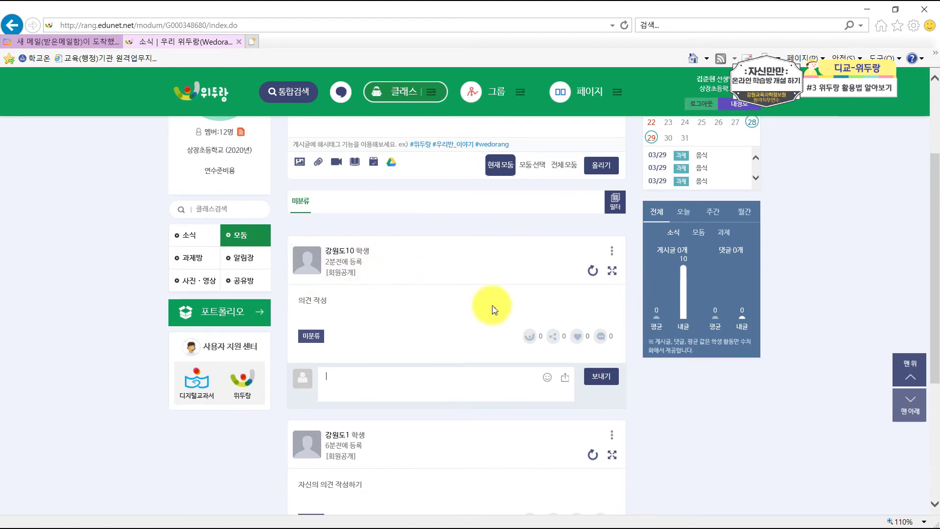
scroll(435, 300, "up", 2)
left_click(597, 185)
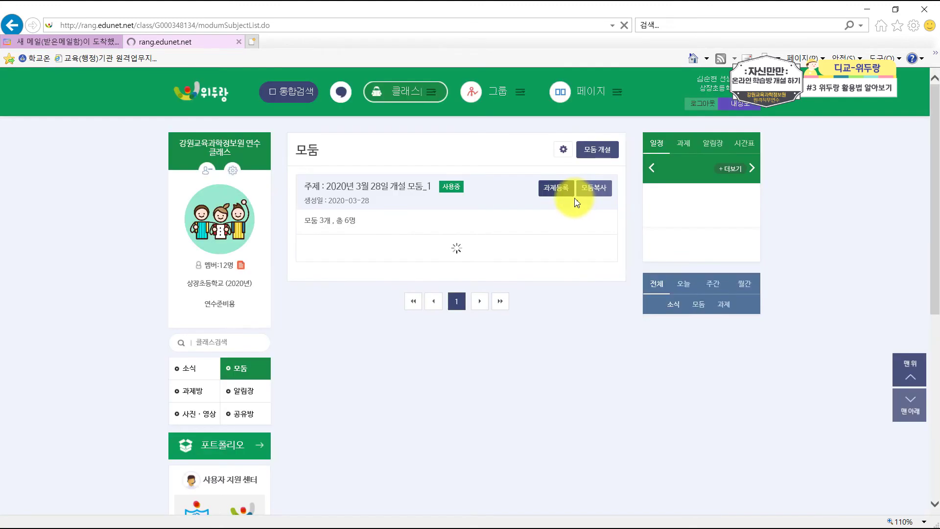
- Open the submission titled 강원도2 under the class assignment 과제, rate it five stars and mark it as 우수과제
left_click(194, 391)
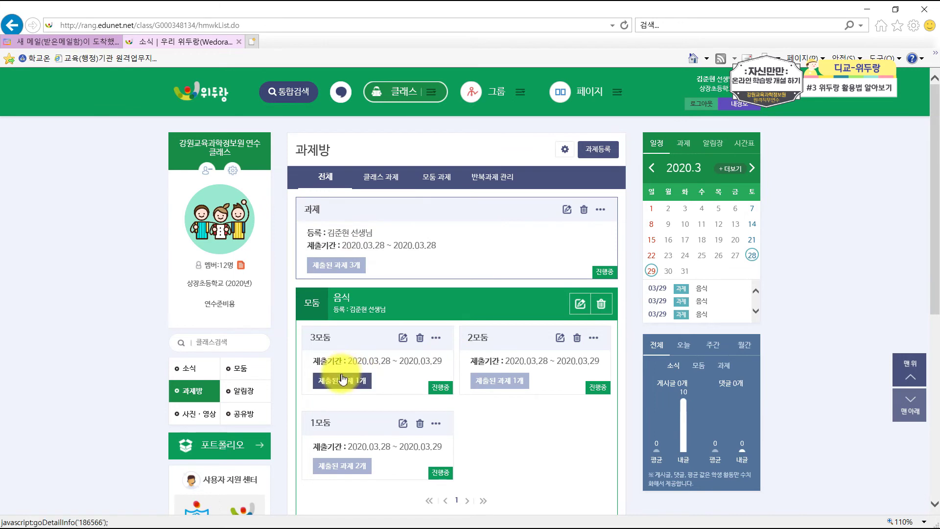
left_click(344, 271)
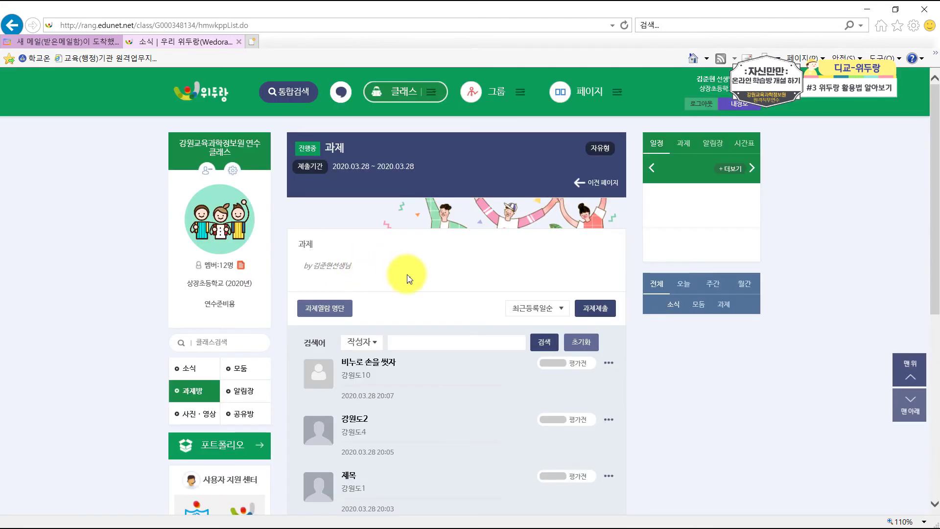
scroll(451, 333, "down", 2)
left_click(366, 359)
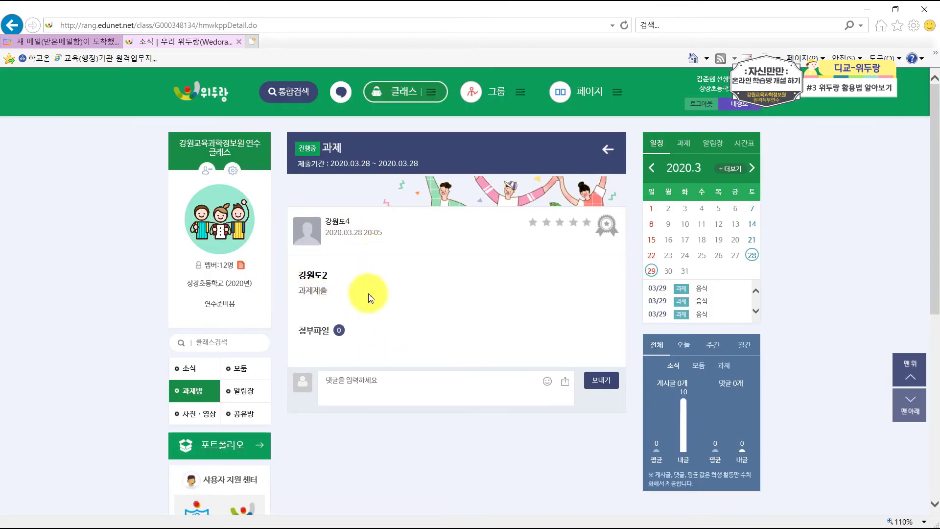
left_click(606, 237)
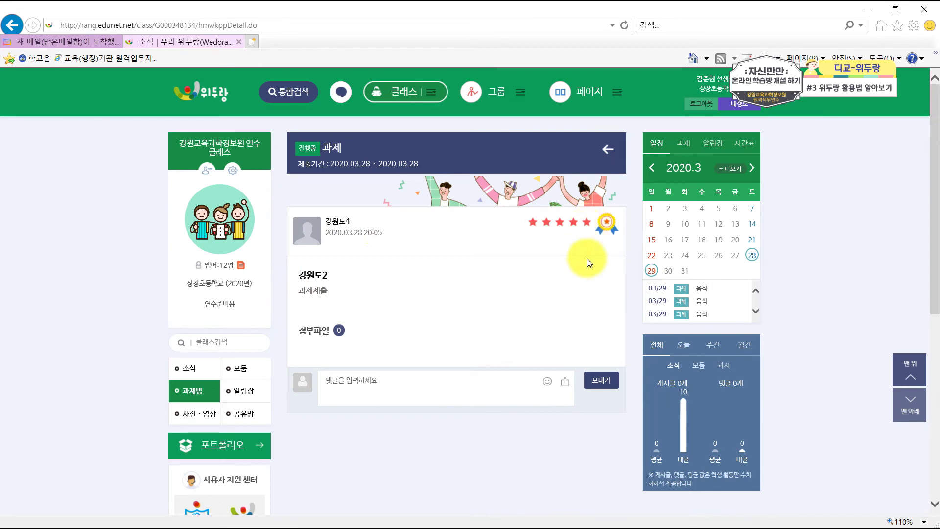
- Add the comment 수고했어 to the 강원도2 submission and return to the 과제방 assignment list
left_click(448, 384)
type("tnrh")
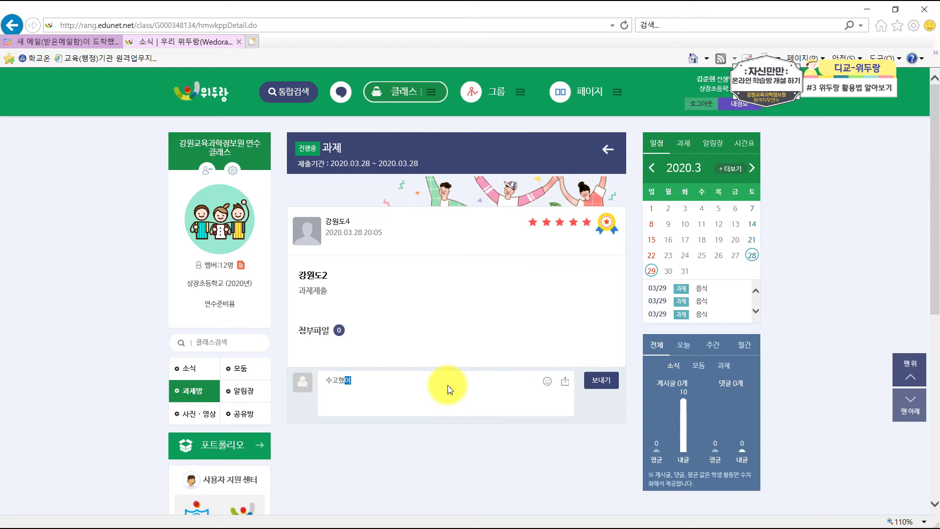
type("goTdj")
left_click(602, 380)
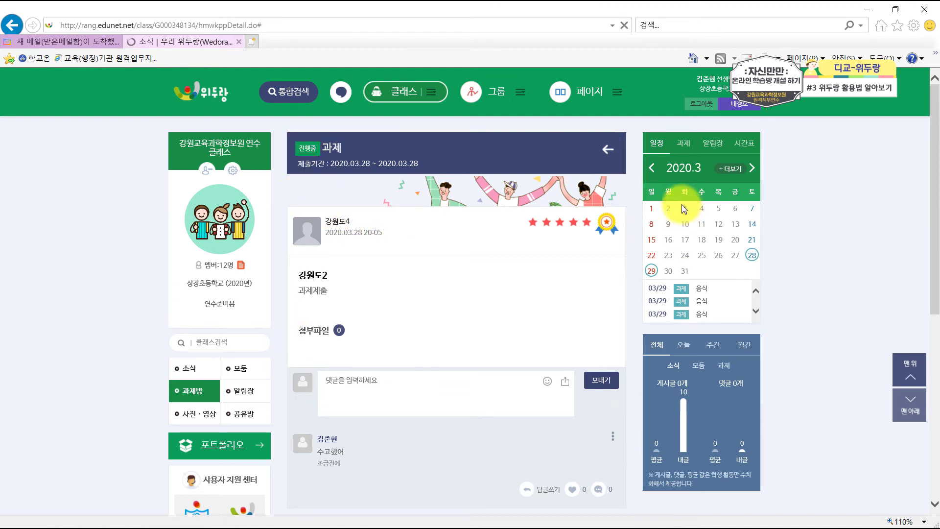
left_click(608, 149)
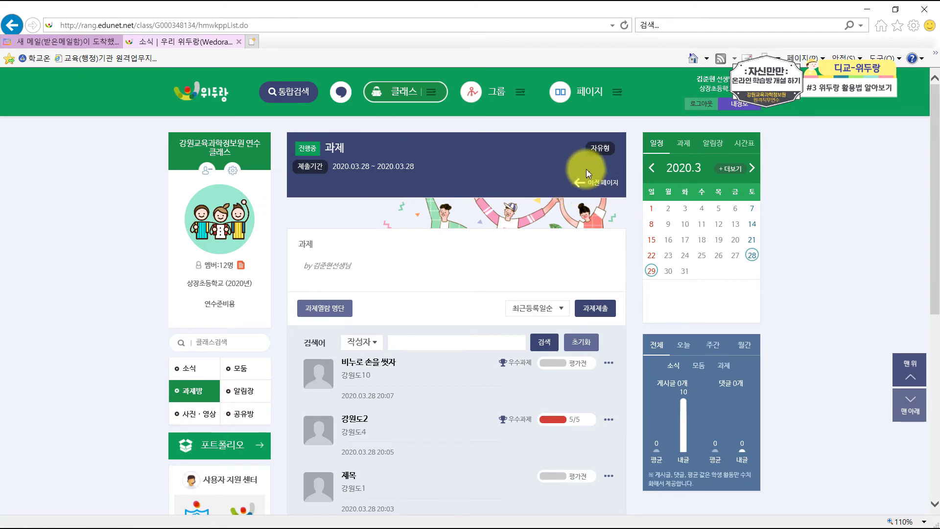
left_click(588, 174)
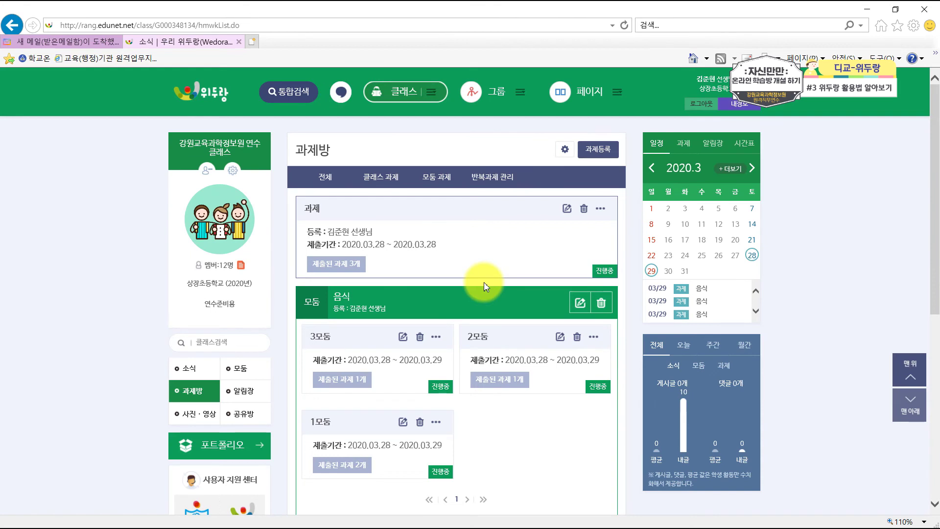
- Rate the submission titled 음식 in 1모둠's 음식 assignment five stars, mark it as 우수과제 and leave the submission
scroll(485, 289, "down", 3)
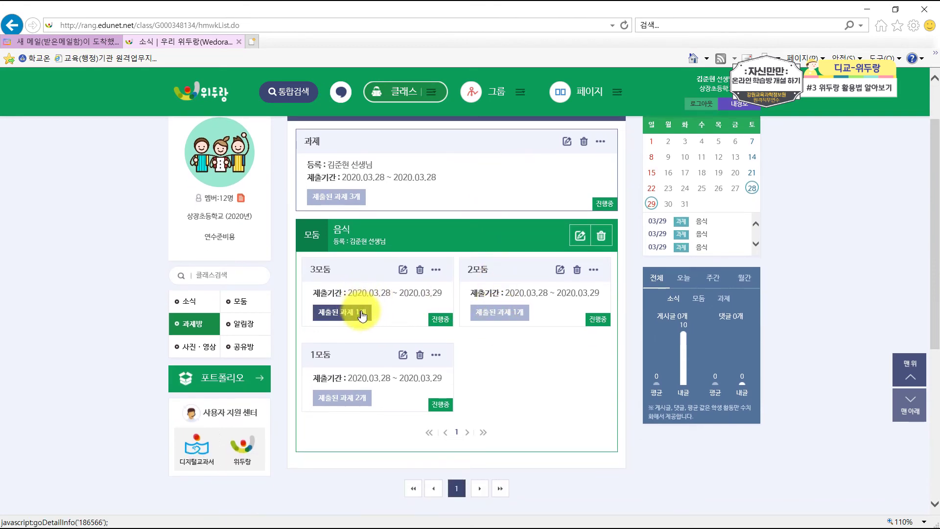
left_click(354, 408)
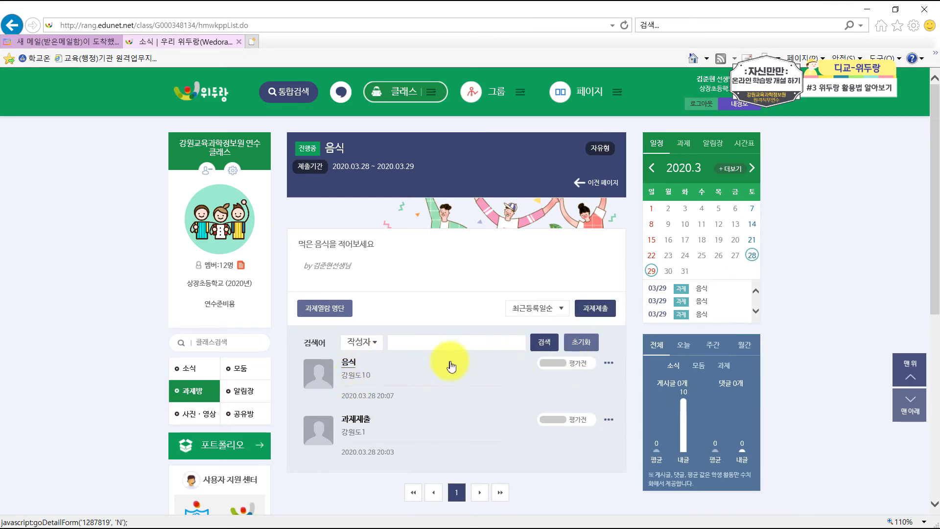
left_click(346, 367)
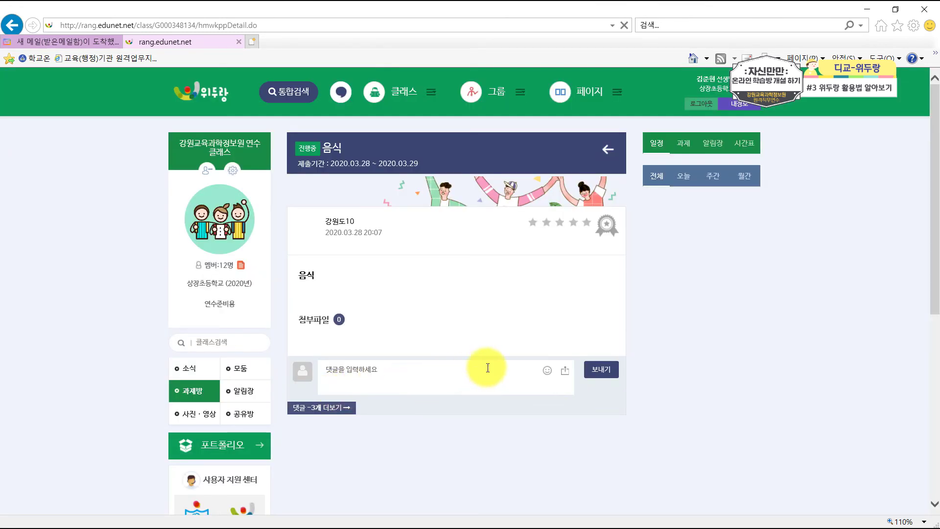
left_click(589, 226)
left_click(592, 387)
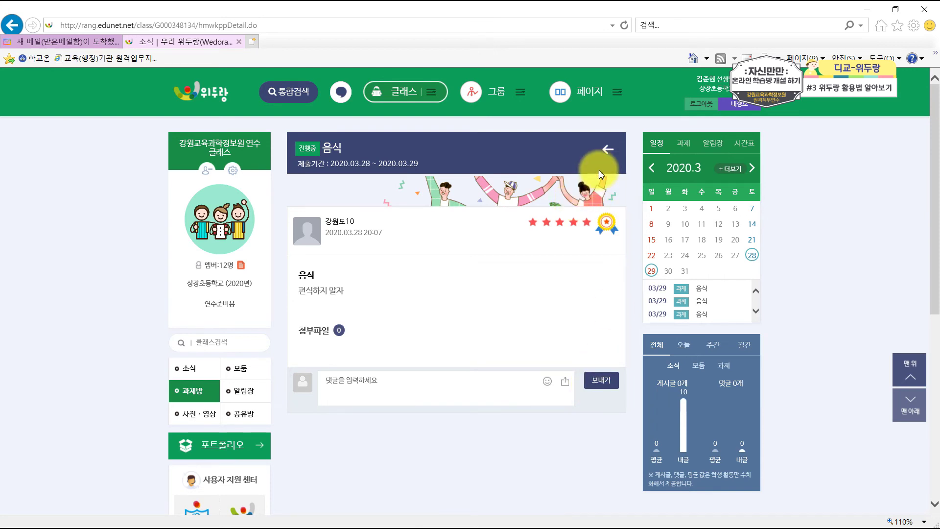
left_click(606, 155)
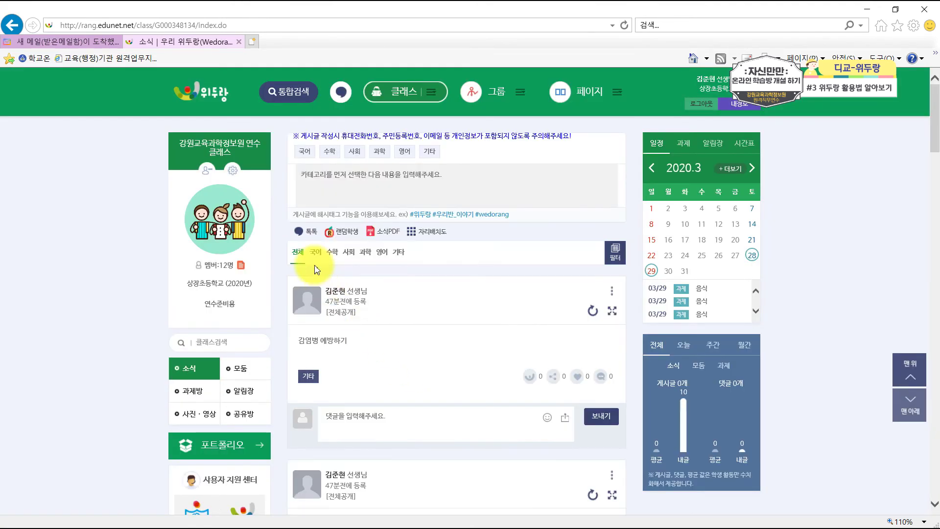
- Open 과제관리 in the class's management mode and check the 반복과제 and 일반과제 lists
left_click(236, 174)
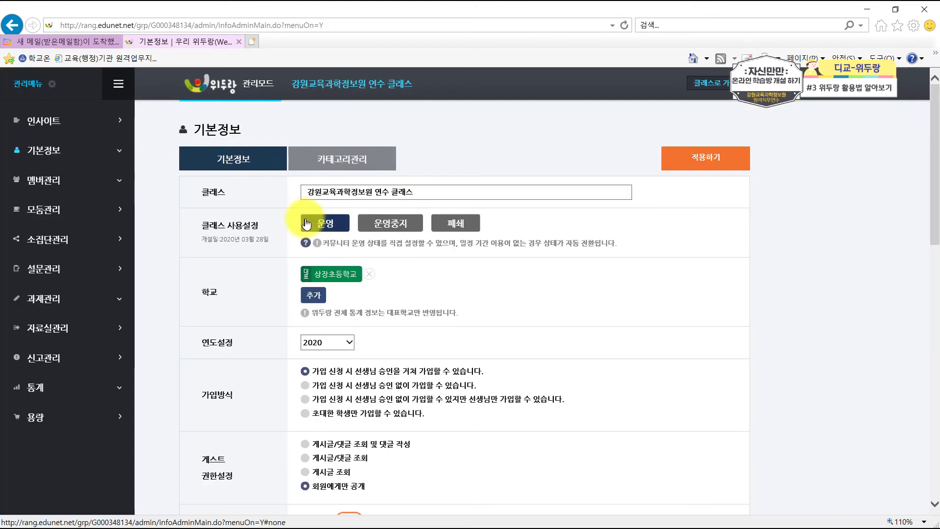
left_click(57, 300)
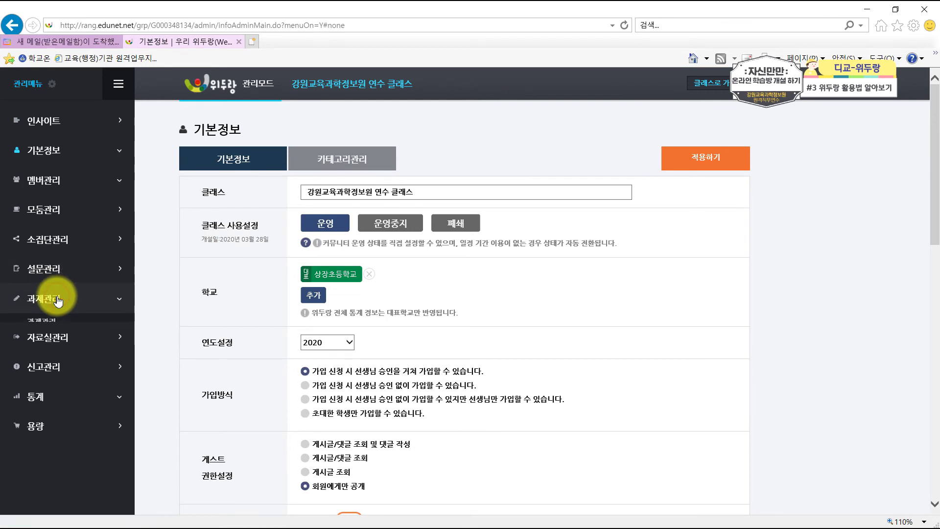
left_click(51, 329)
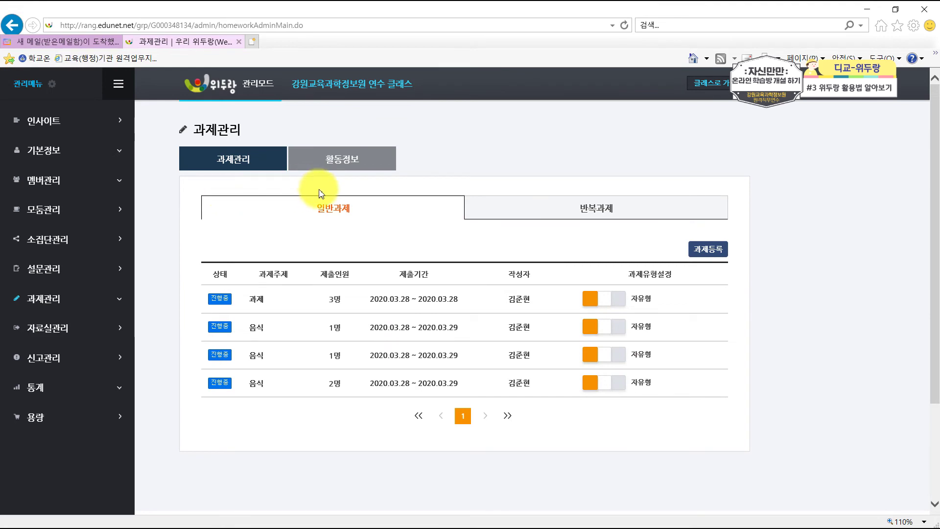
left_click(594, 210)
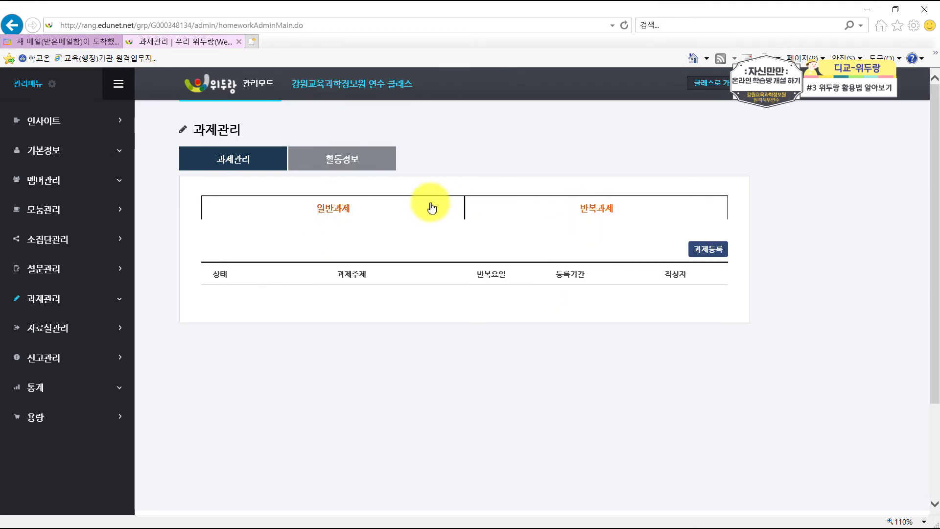
left_click(367, 210)
- Examine the assignment activity information by student and by assignment, expanding the 과제 entry and the first 음식 entry
left_click(346, 164)
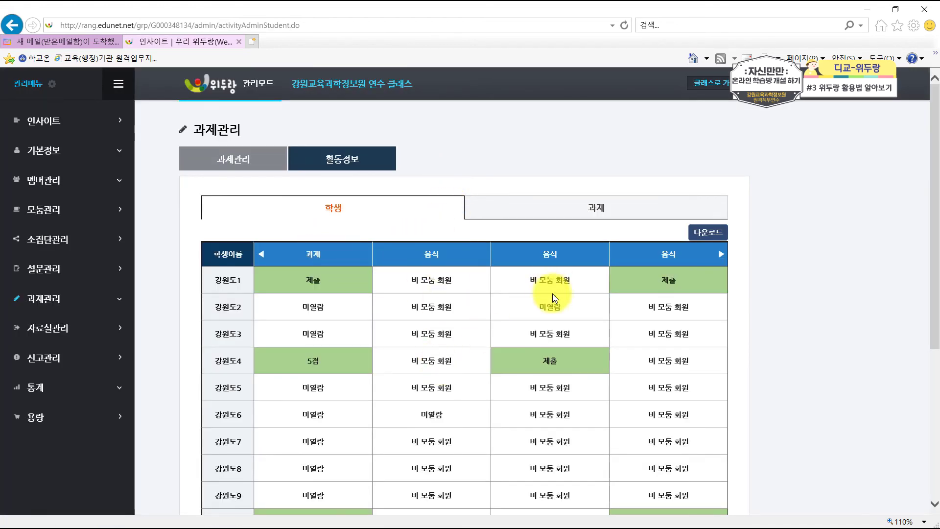
left_click(561, 216)
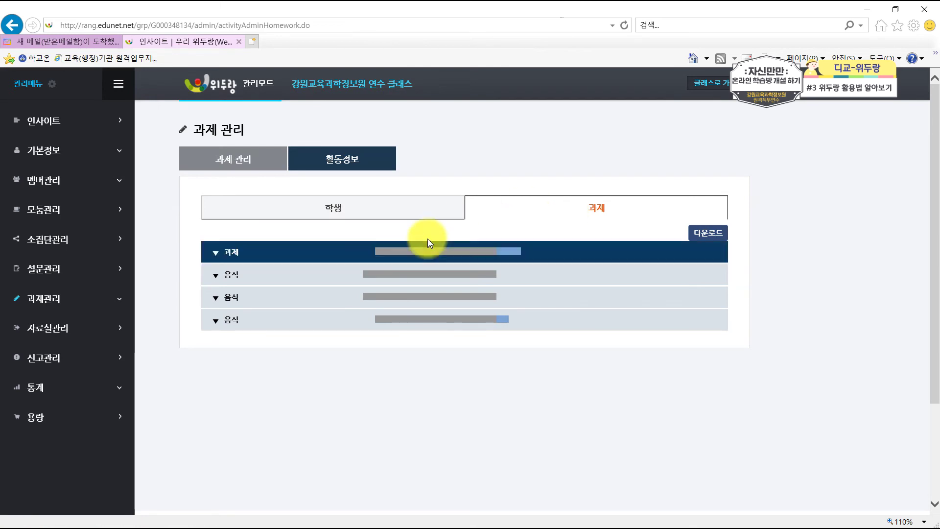
left_click(297, 251)
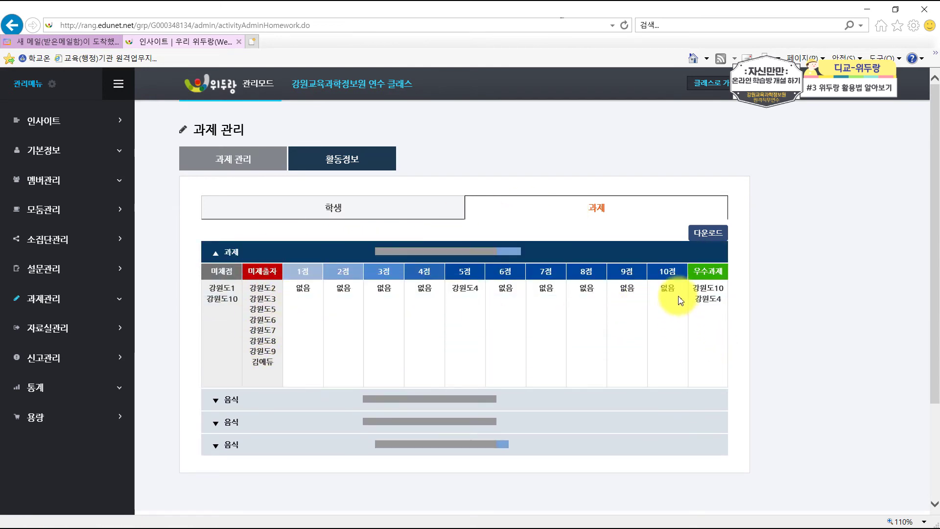
left_click(242, 399)
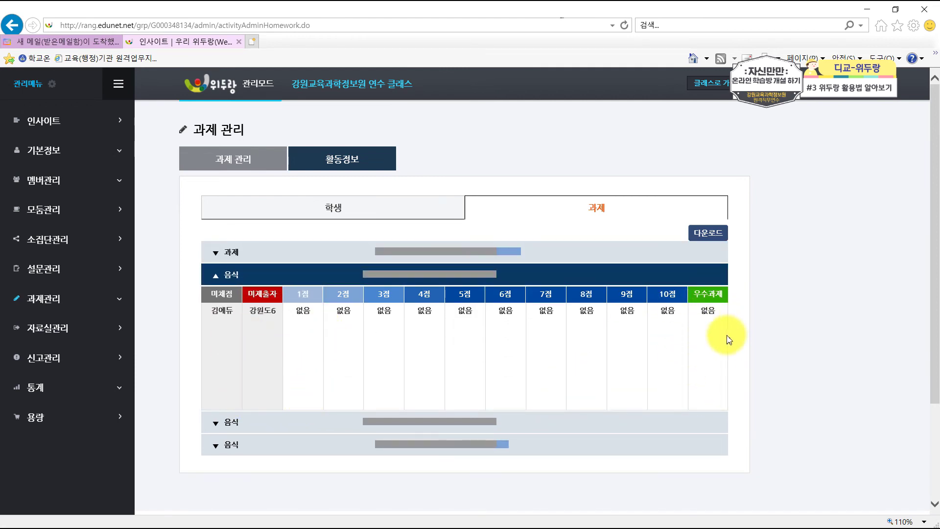
- Download the per-assignment activity information as a spreadsheet, review it in Excel and close the workbook
left_click(703, 234)
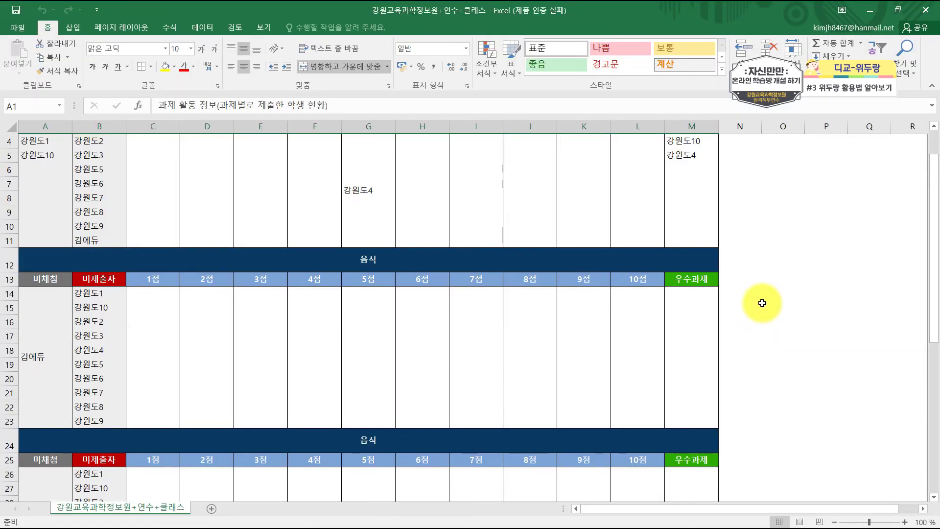
scroll(703, 304, "down", 4)
scroll(762, 303, "down", 6)
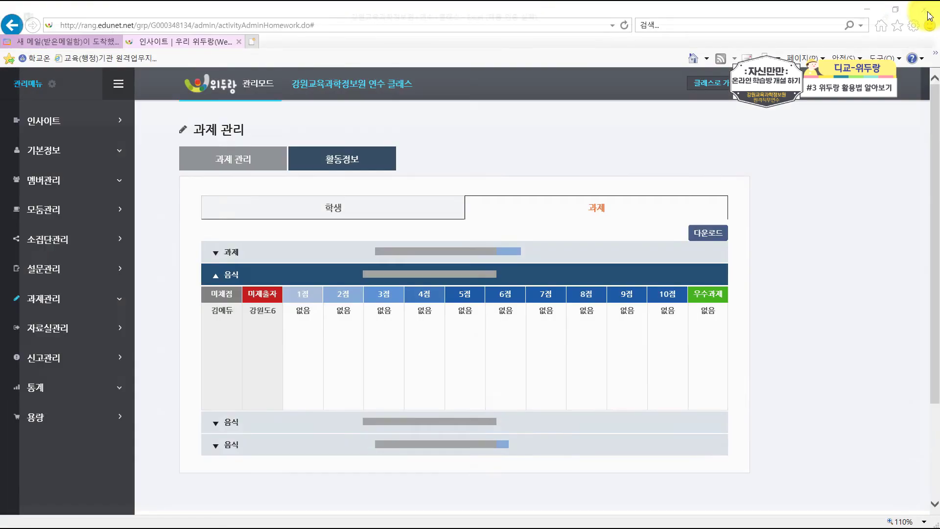
left_click(928, 15)
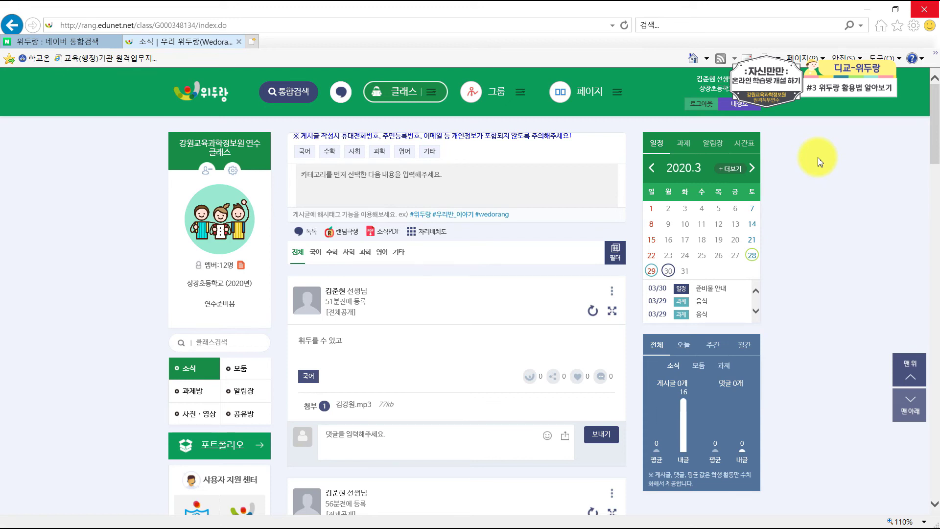
- Open the class's full schedule by semester, examine the 일정등록 form for new events and close it without registering anything
left_click(731, 170)
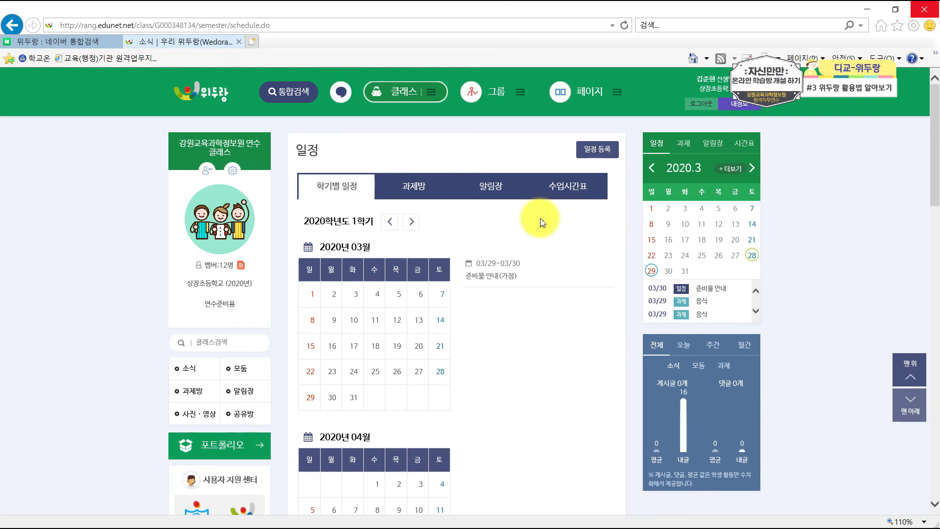
left_click(343, 194)
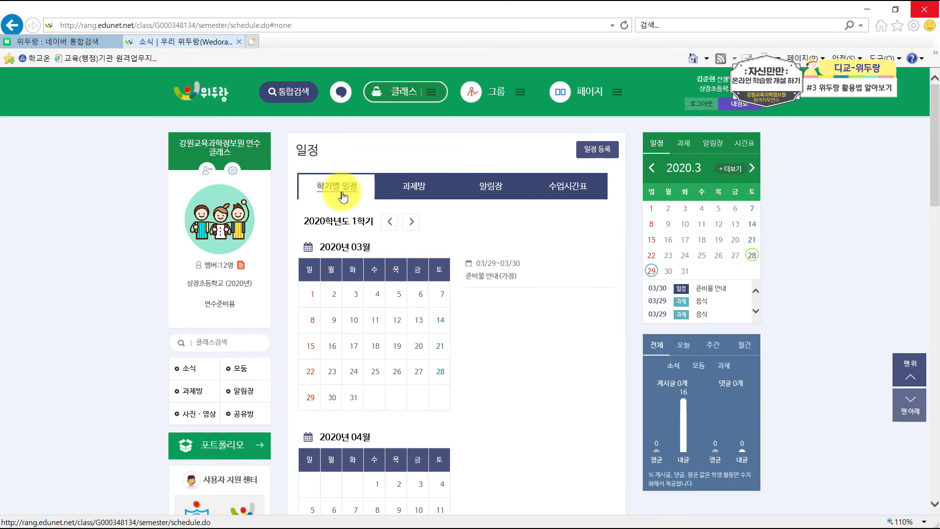
left_click(598, 156)
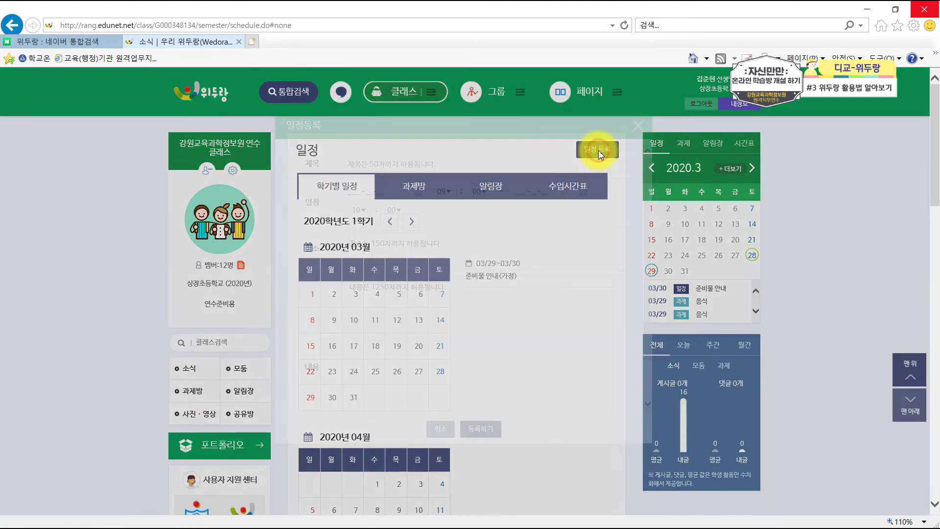
left_click(370, 163)
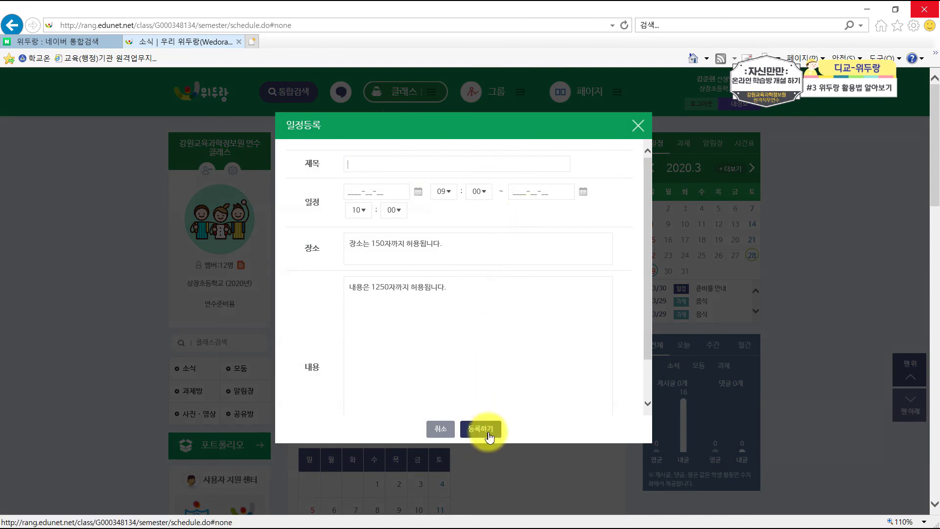
left_click(638, 126)
- Review the 과제방 and 알림장 schedules along with their forms for registering a new assignment and a new notice
left_click(411, 187)
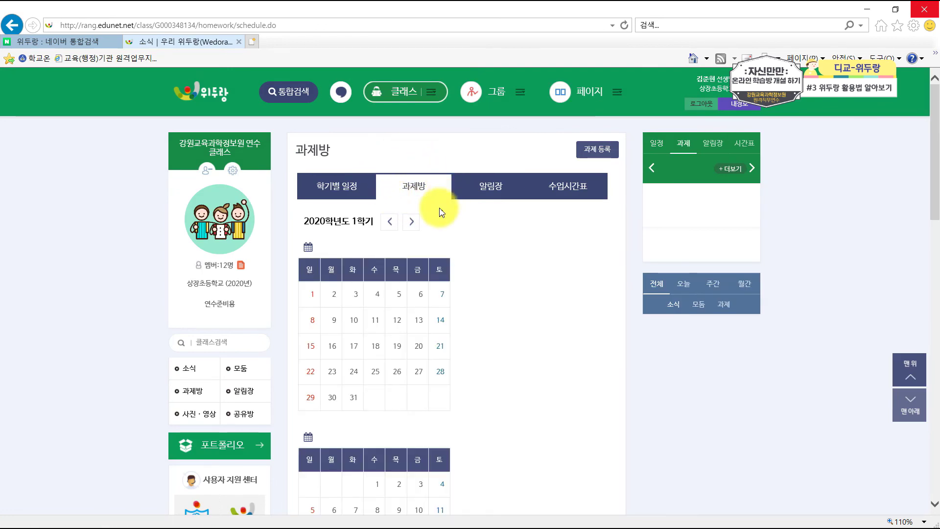
left_click(599, 154)
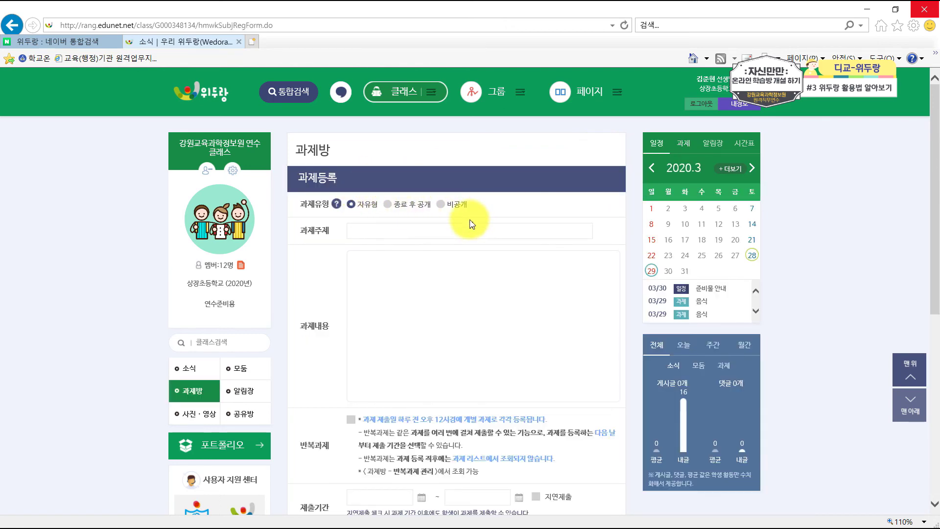
scroll(469, 223, "down", 5)
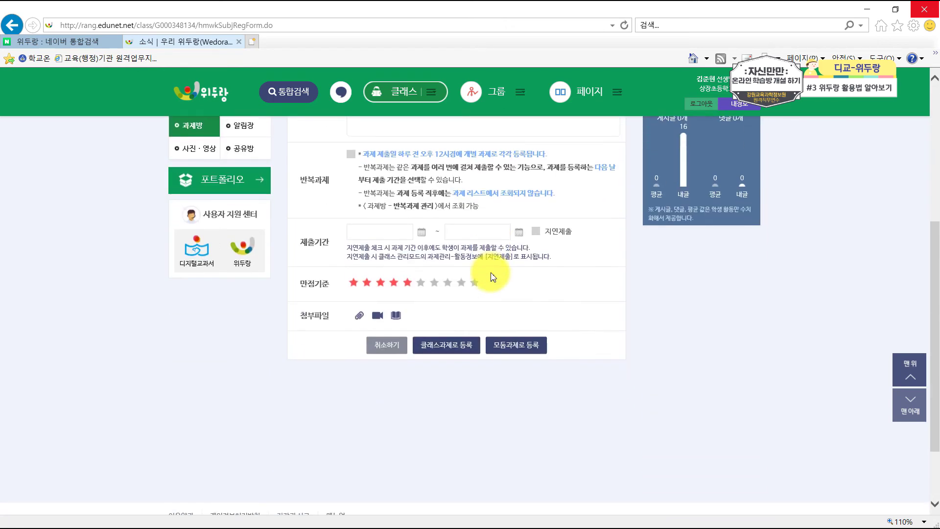
left_click(528, 345)
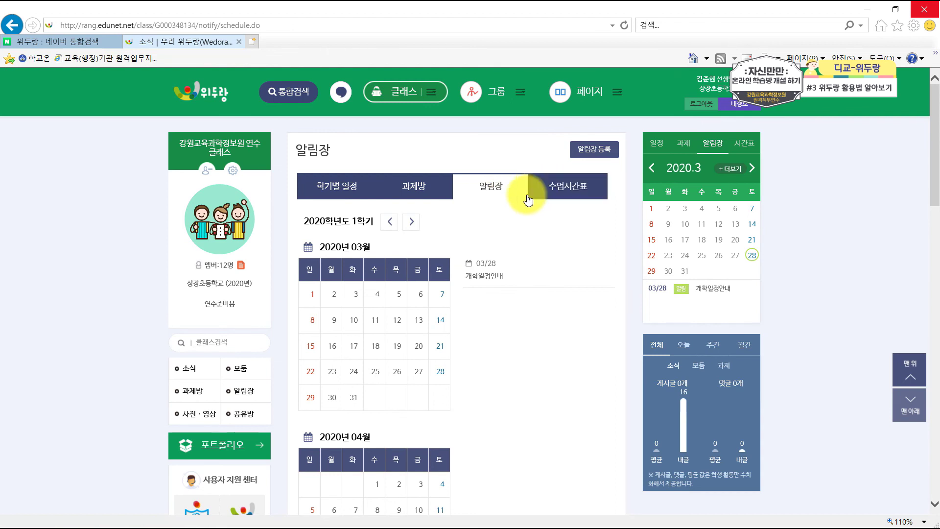
left_click(594, 153)
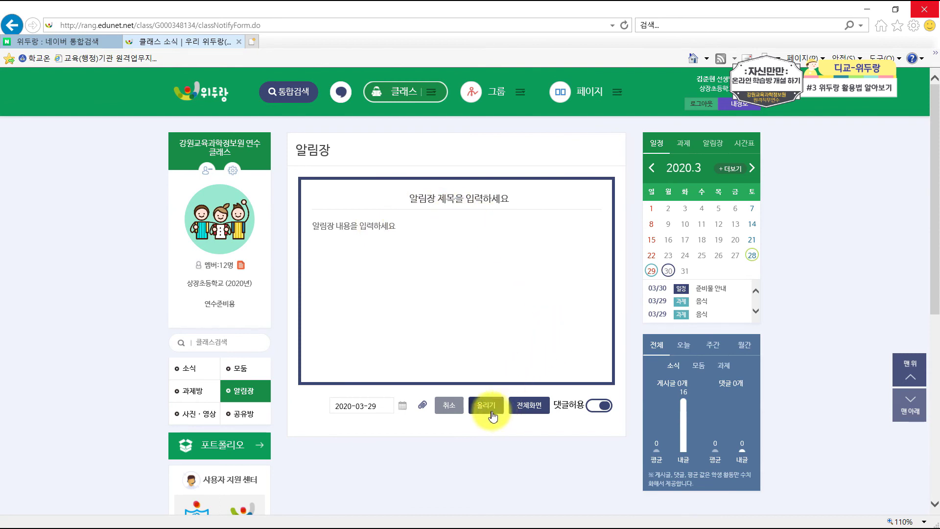
- Add a new timetable named 1주차 to the class's 수업시간표 and save the timetable list
left_click(737, 172)
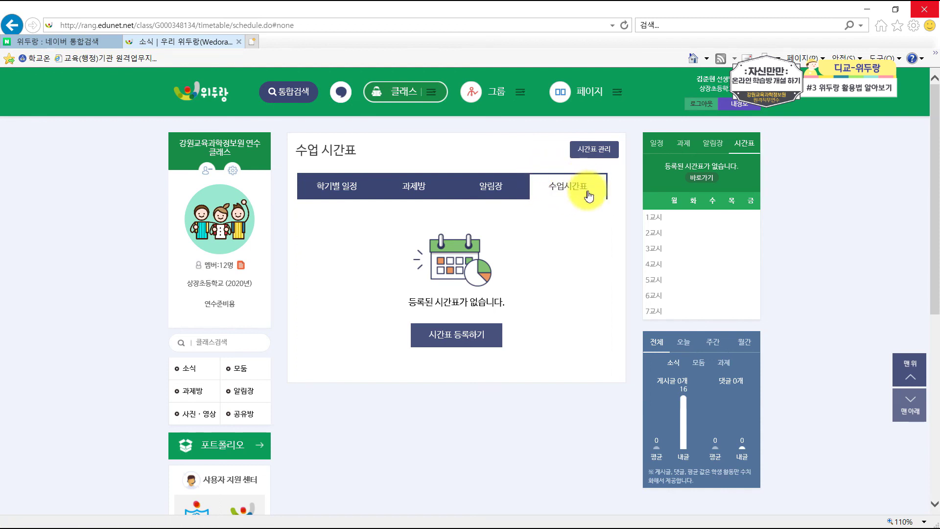
left_click(601, 154)
left_click(452, 158)
left_click(585, 163)
left_click(462, 317)
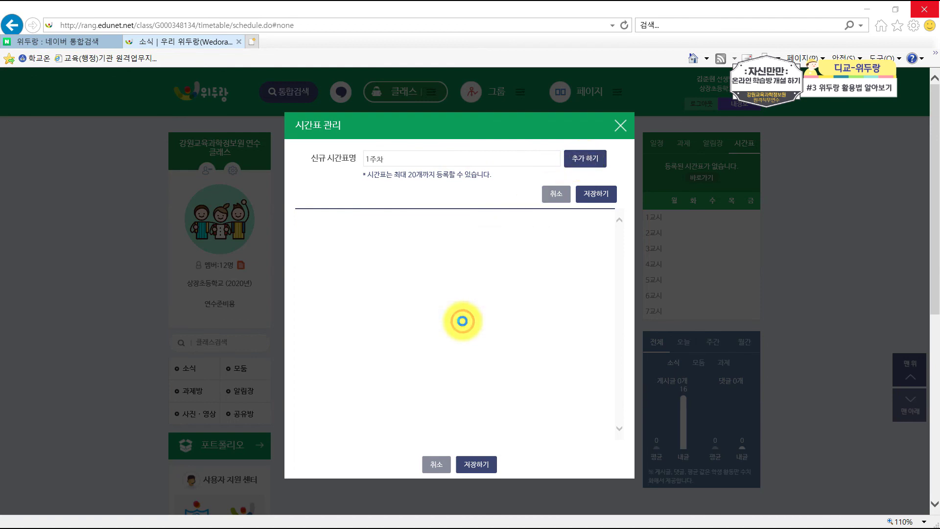
left_click(568, 265)
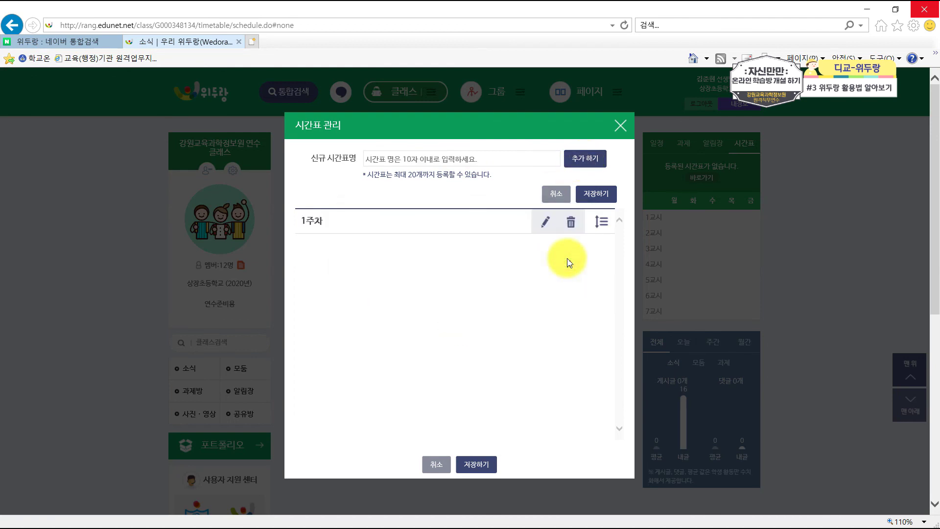
left_click(477, 465)
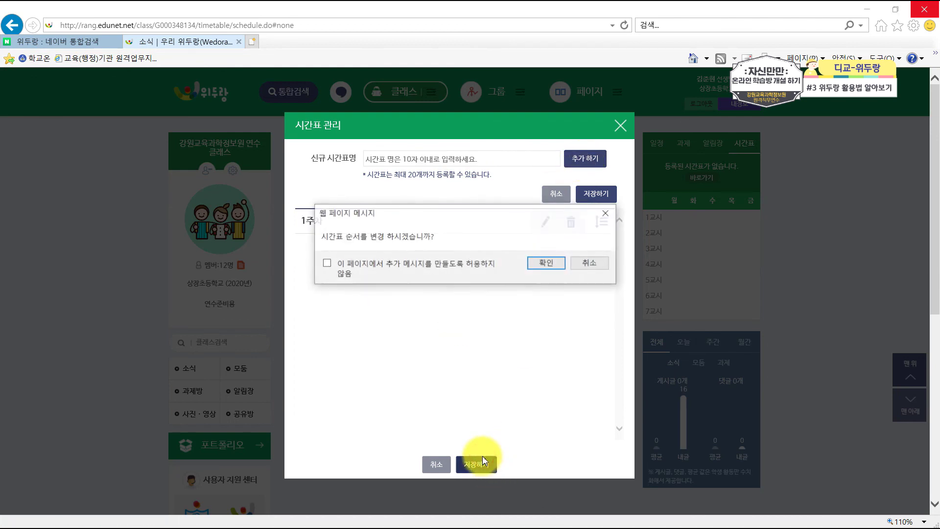
left_click(548, 264)
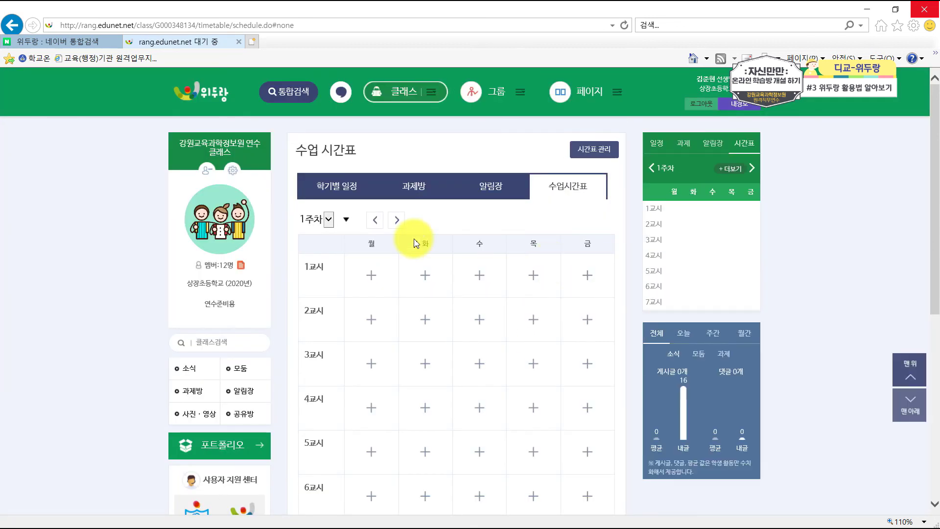
- Examine the 시간표 등록 form for Monday's 1교시 in the 1주차 timetable, try registering it blank and close the form
scroll(413, 242, "down", 1)
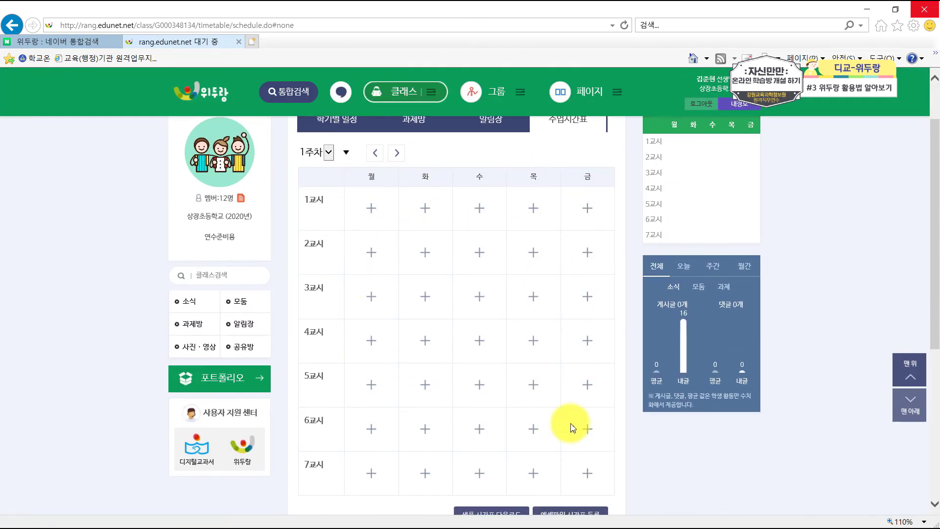
left_click(372, 207)
left_click(392, 165)
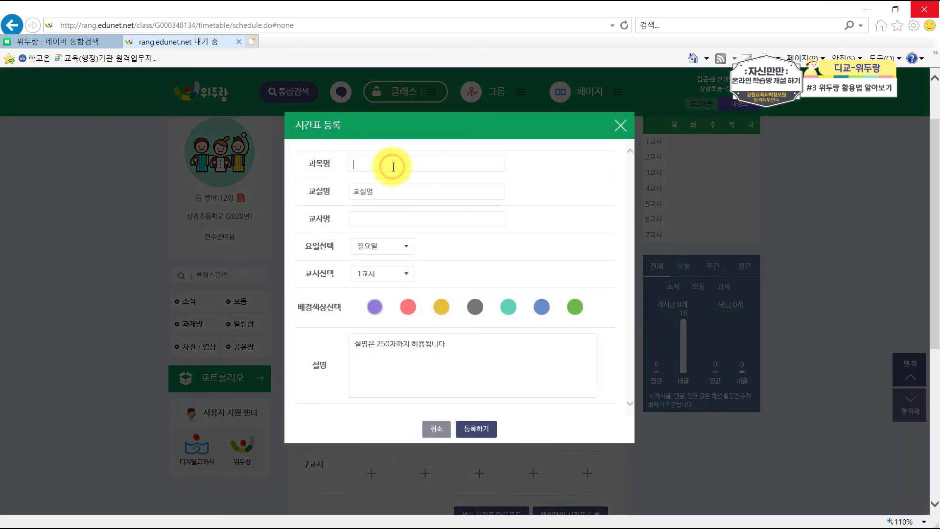
left_click(381, 192)
left_click(376, 216)
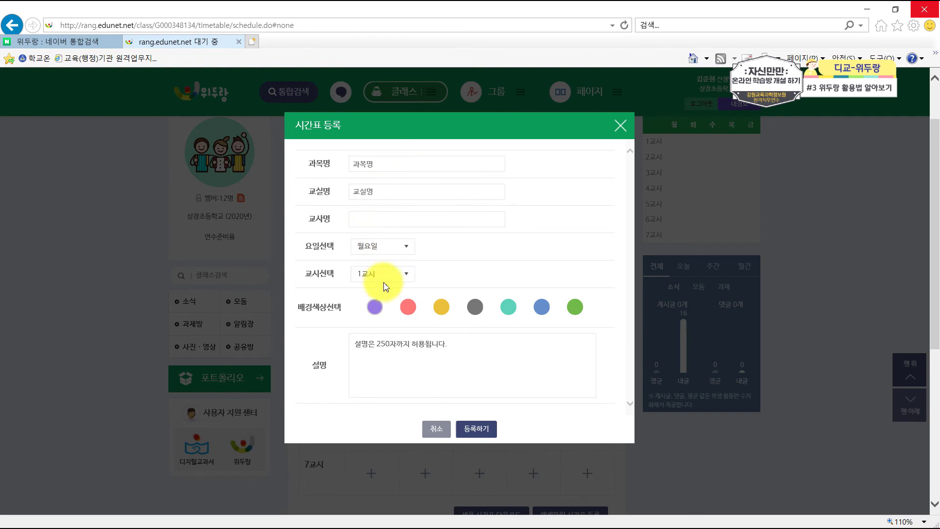
left_click(475, 430)
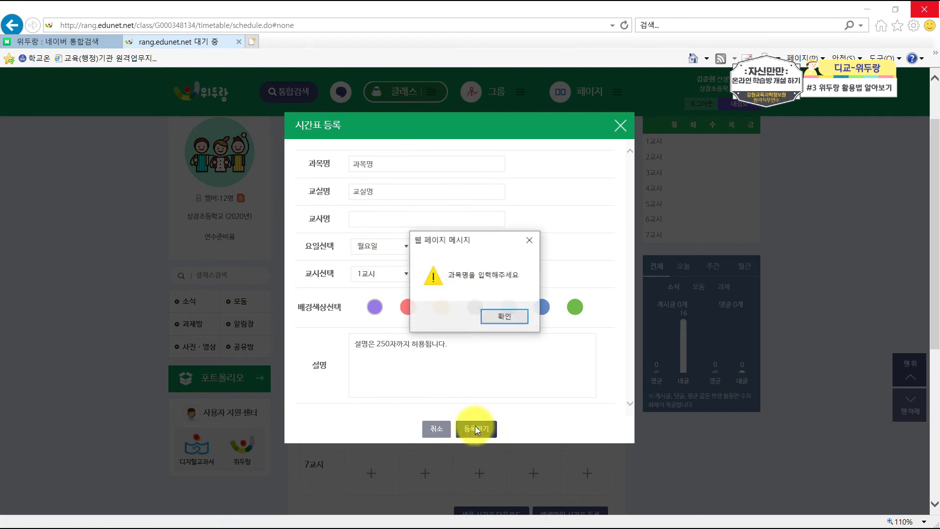
left_click(496, 317)
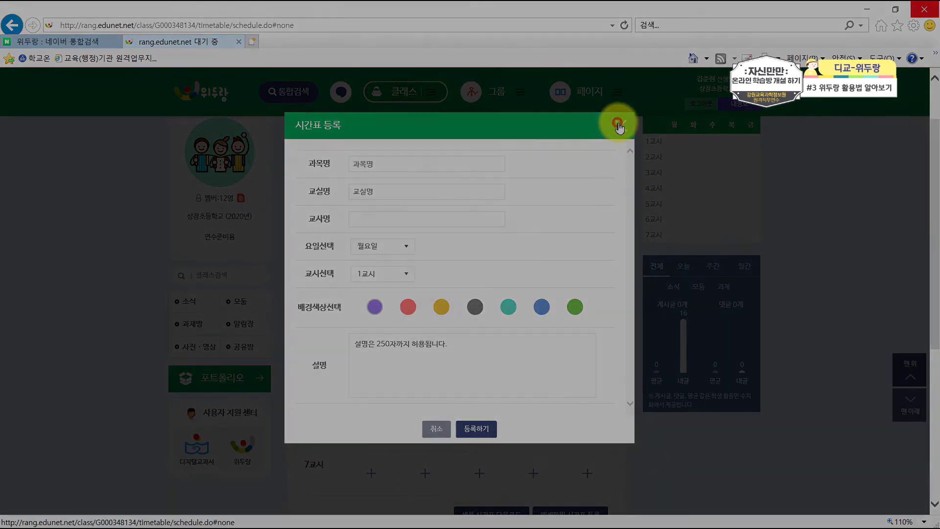
left_click(620, 125)
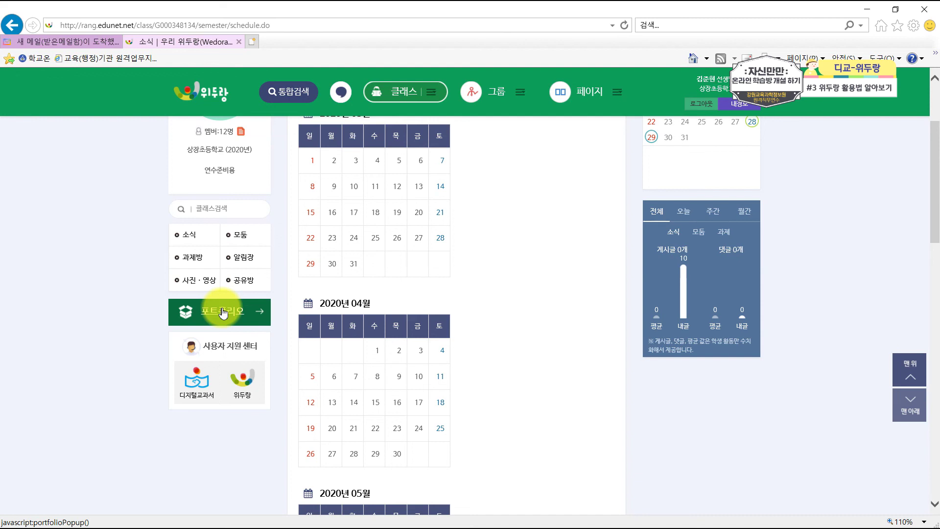
- Open the class's 포트폴리오
left_click(223, 312)
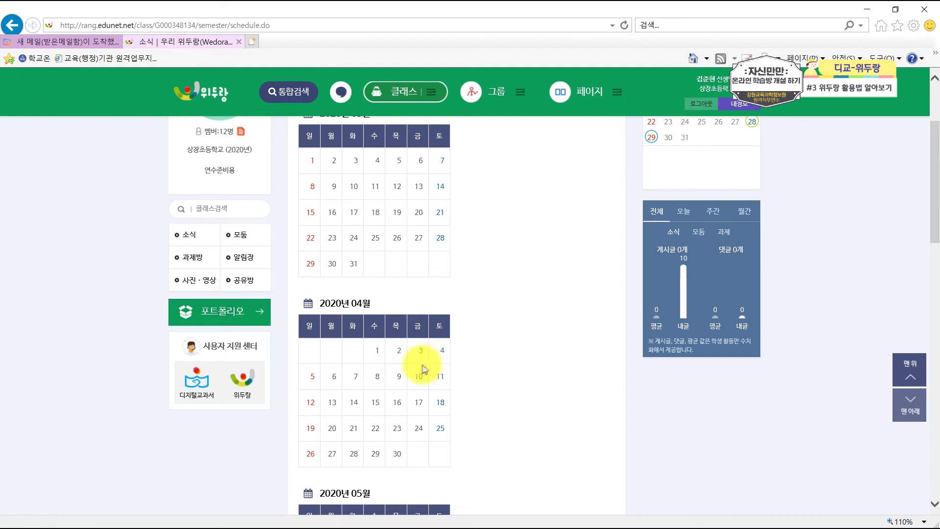